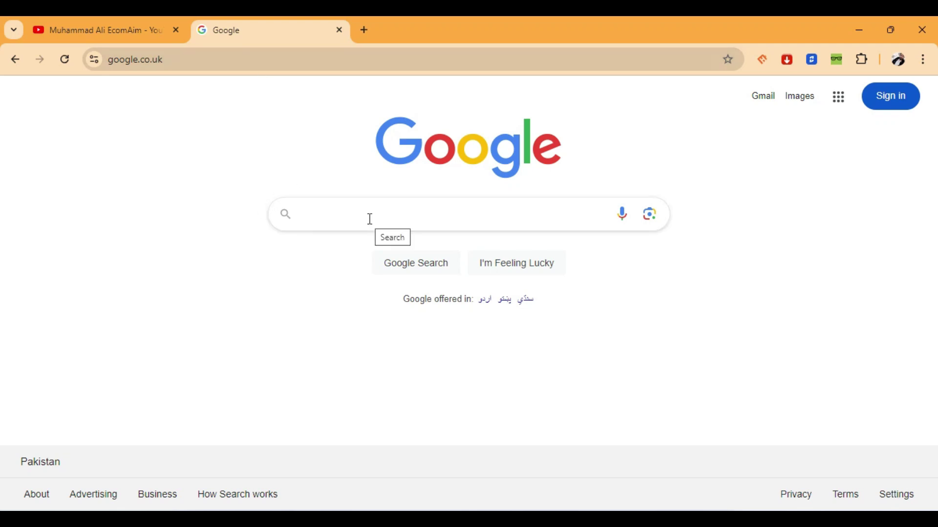
- Search Google for 'uk company name search gov' and open the GOV.UK Company name availability checker
{"action": "left_click", "coordinate": [371, 219]}
{"action": "type", "text": "uk com"}
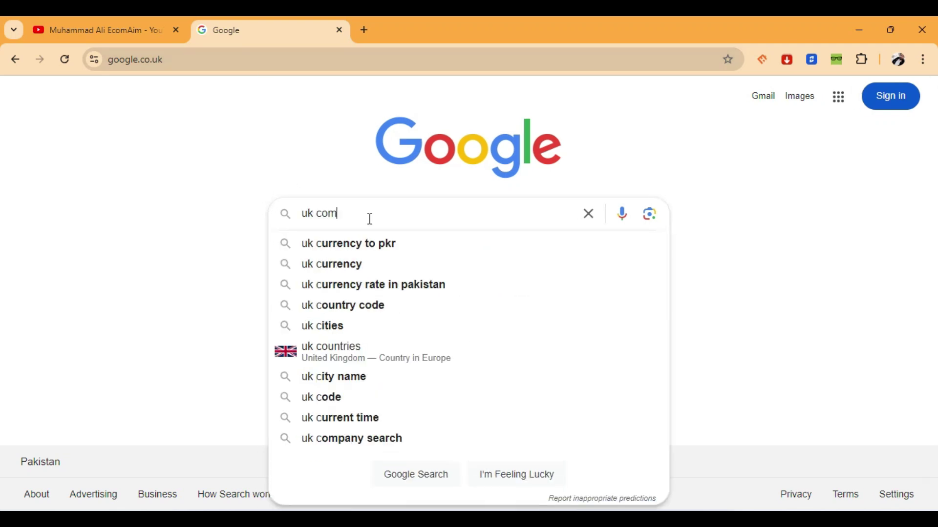
{"action": "type", "text": "pany name "}
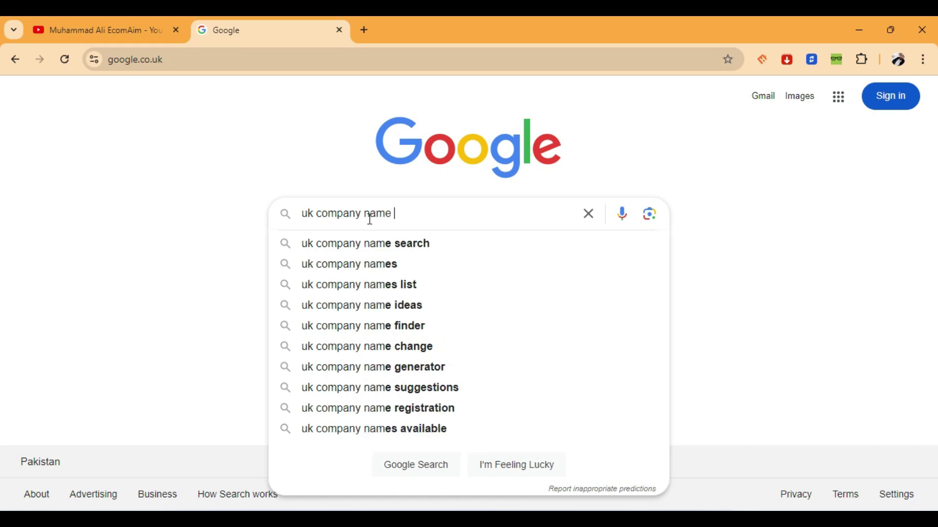
{"action": "type", "text": "search"}
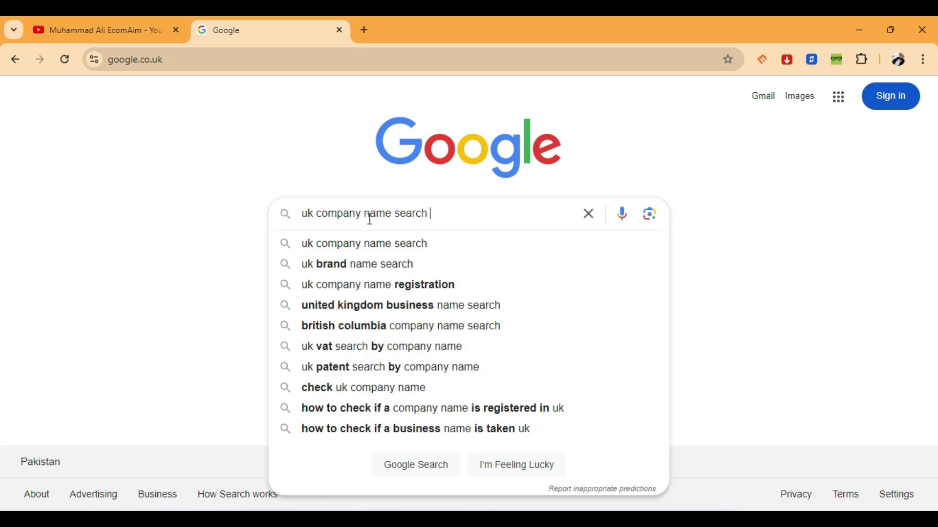
{"action": "type", "text": " gov"}
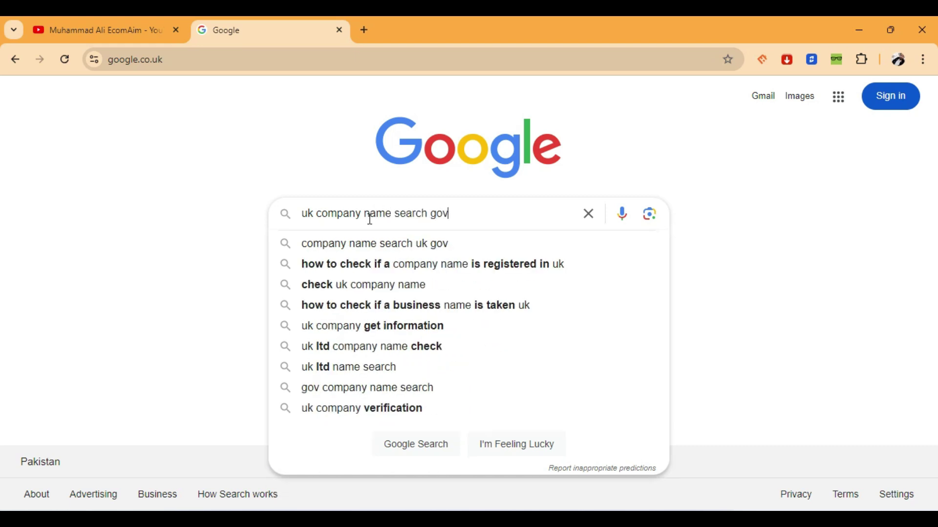
{"action": "key", "text": "Return"}
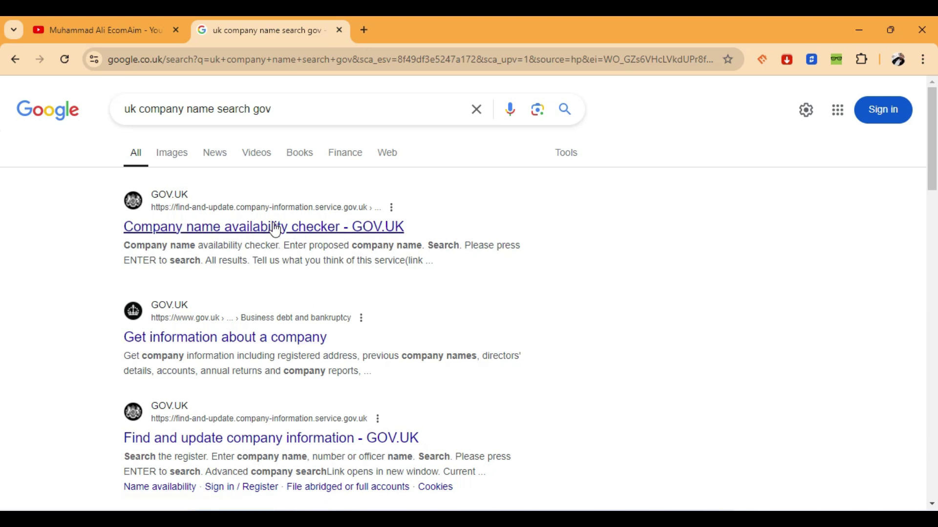
{"action": "left_click", "coordinate": [274, 226]}
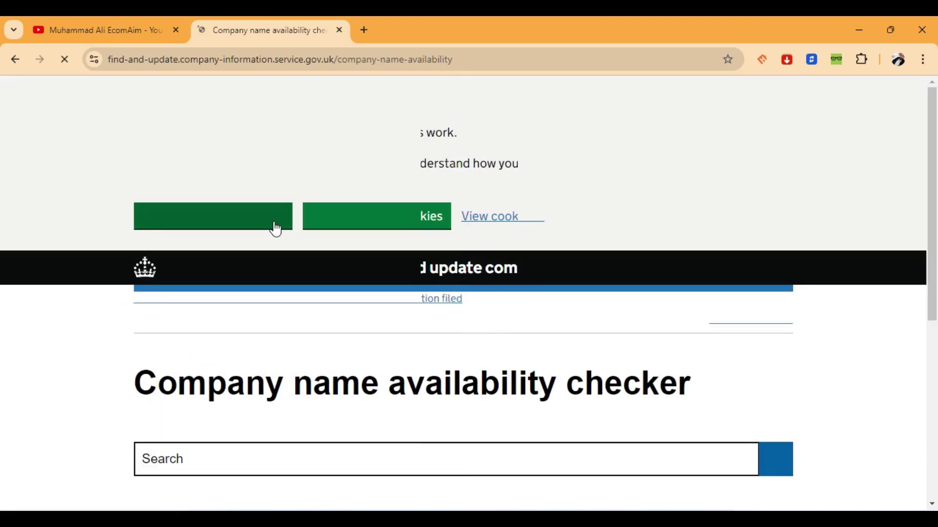
- Run the checker on the proposed company name and see that no exact matches are found
{"action": "scroll", "coordinate": [669, 321], "scroll_direction": "down", "scroll_amount": 2}
{"action": "left_click", "coordinate": [425, 373]}
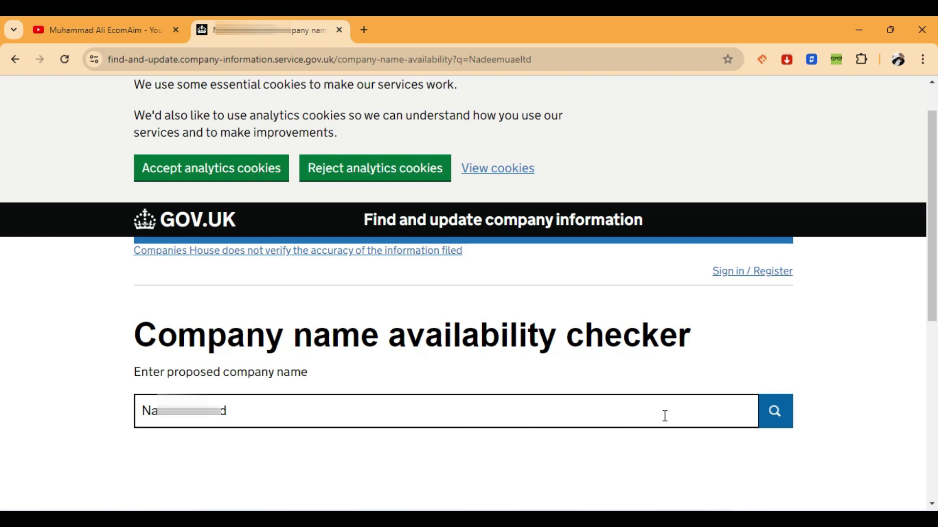
{"action": "left_click", "coordinate": [777, 416]}
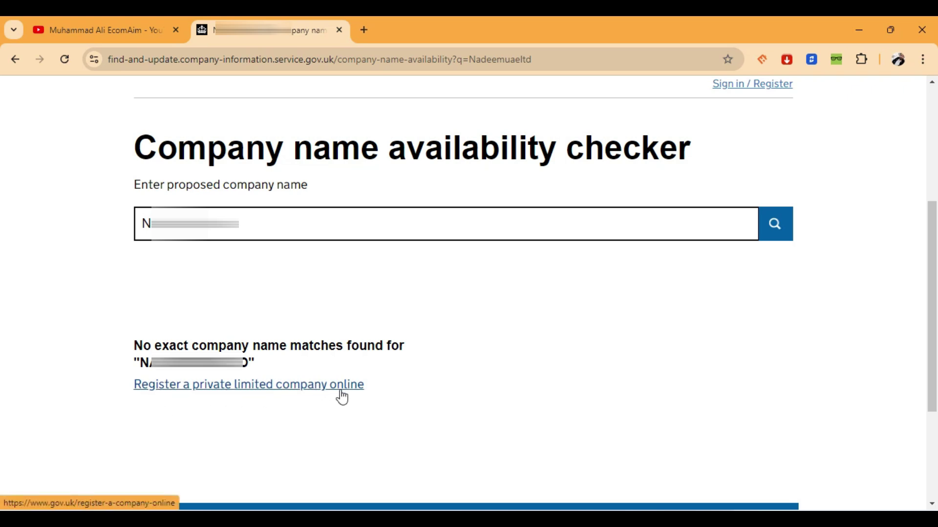
- Open the private limited company registration guidance and highlight the 'It costs £50' fee
{"action": "left_click", "coordinate": [257, 391]}
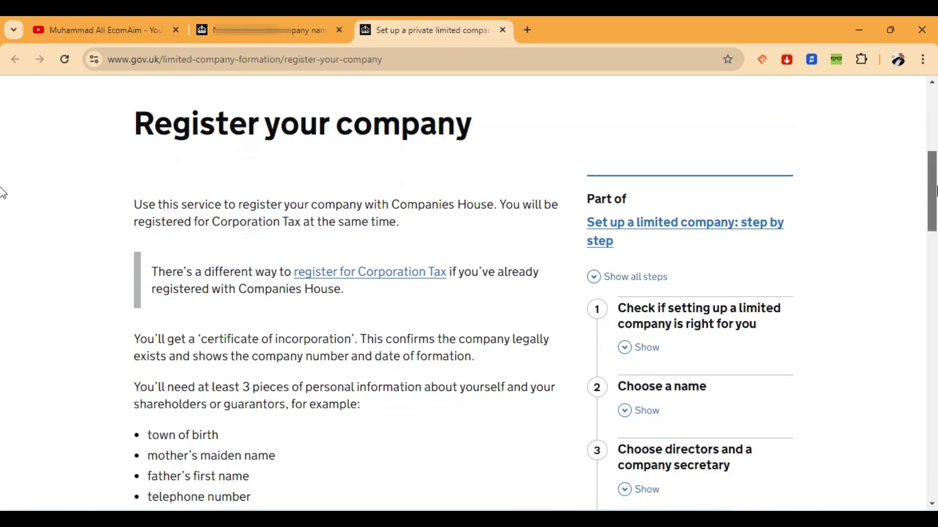
{"action": "scroll", "coordinate": [2, 192], "scroll_direction": "down", "scroll_amount": 2}
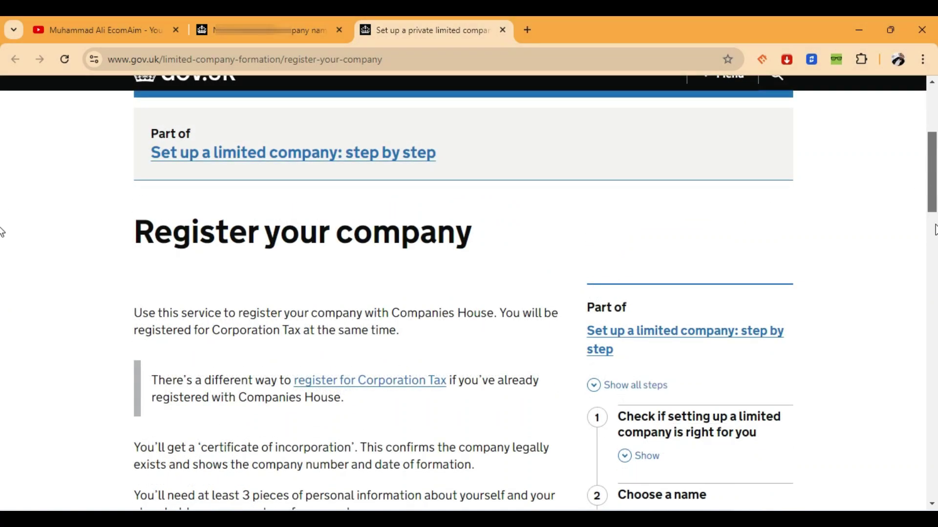
{"action": "left_click_drag", "start_coordinate": [933, 180], "coordinate": [937, 214]}
{"action": "scroll", "coordinate": [2, 222], "scroll_direction": "down", "scroll_amount": 2}
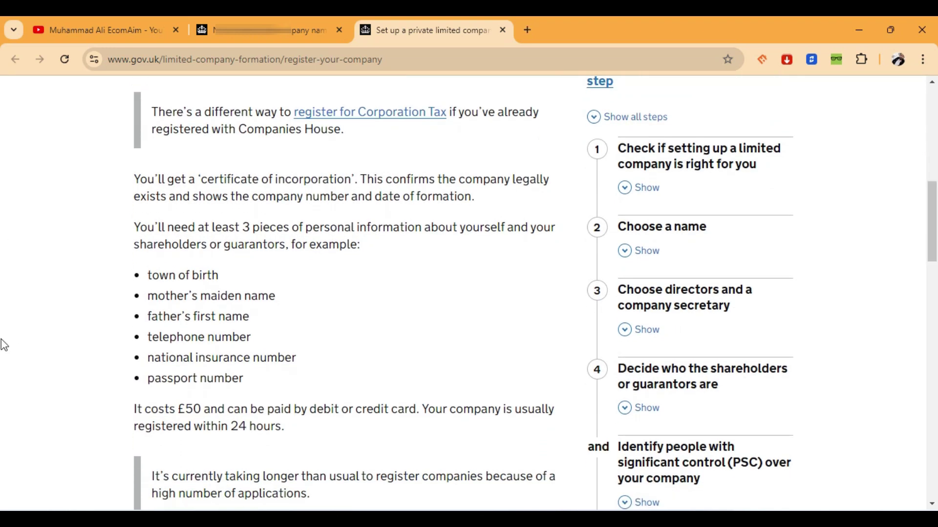
{"action": "scroll", "coordinate": [193, 423], "scroll_direction": "down", "scroll_amount": 2}
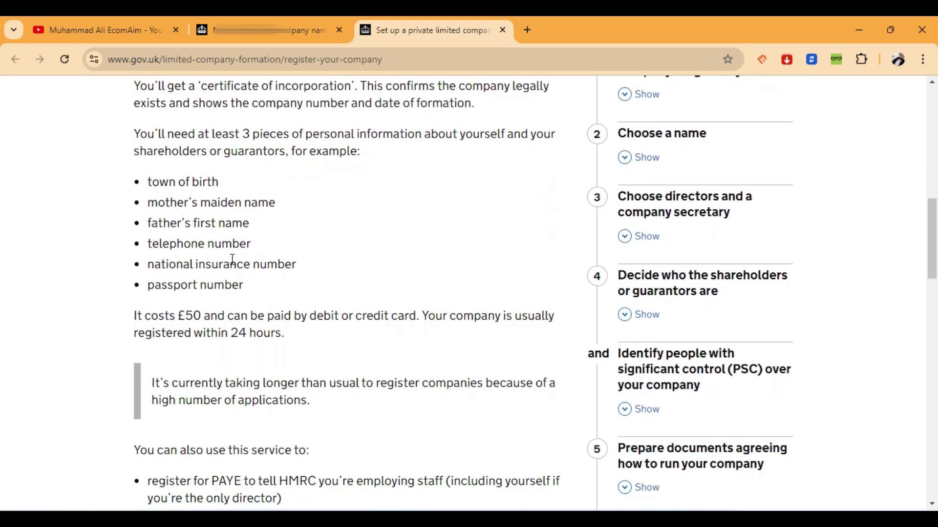
{"action": "left_click_drag", "start_coordinate": [135, 316], "coordinate": [200, 317]}
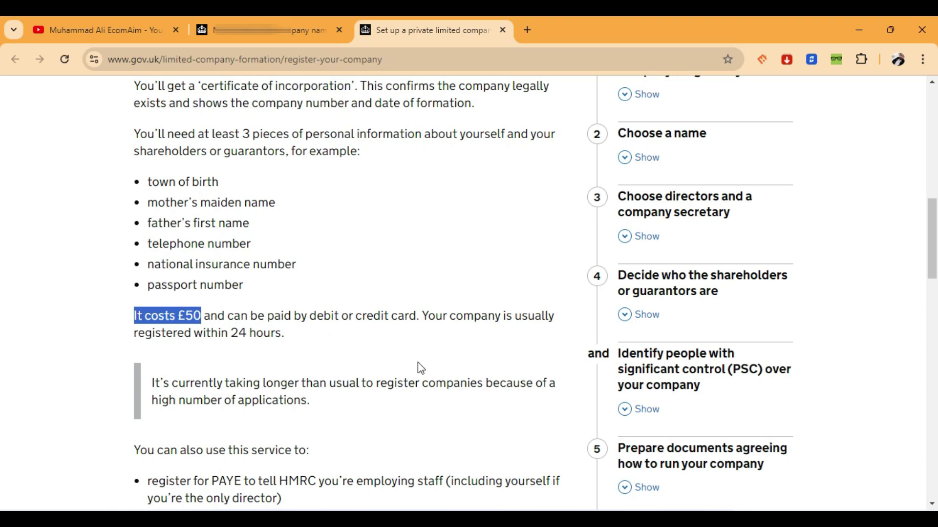
- Start the online company registration service with Register now
{"action": "scroll", "coordinate": [2, 274], "scroll_direction": "down", "scroll_amount": 9}
{"action": "scroll", "coordinate": [2, 284], "scroll_direction": "up", "scroll_amount": 4}
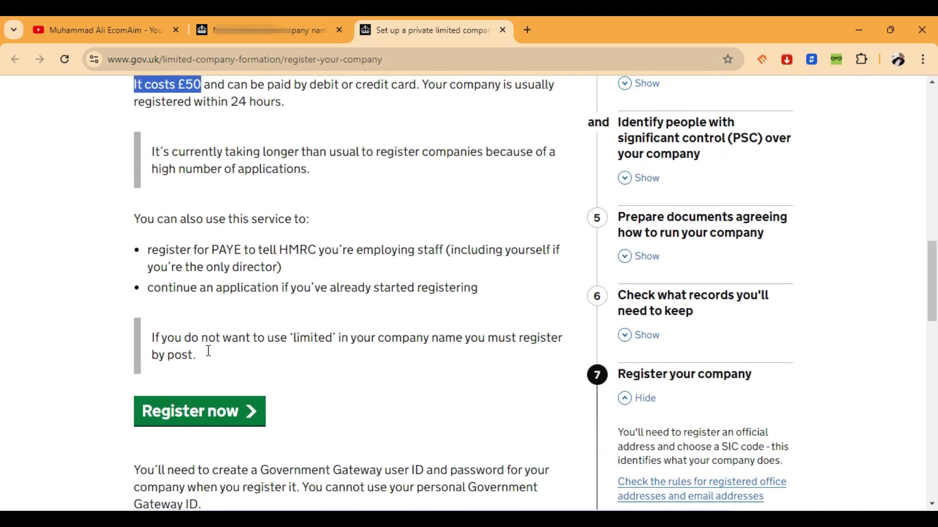
{"action": "left_click", "coordinate": [233, 420]}
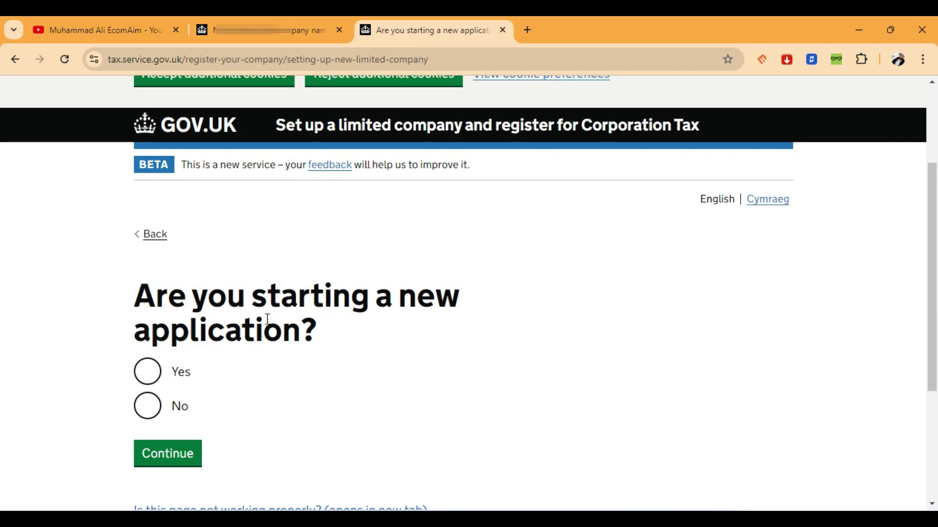
- Answer Yes to this being a new application and proceed to the eligibility questions
{"action": "left_click", "coordinate": [147, 373]}
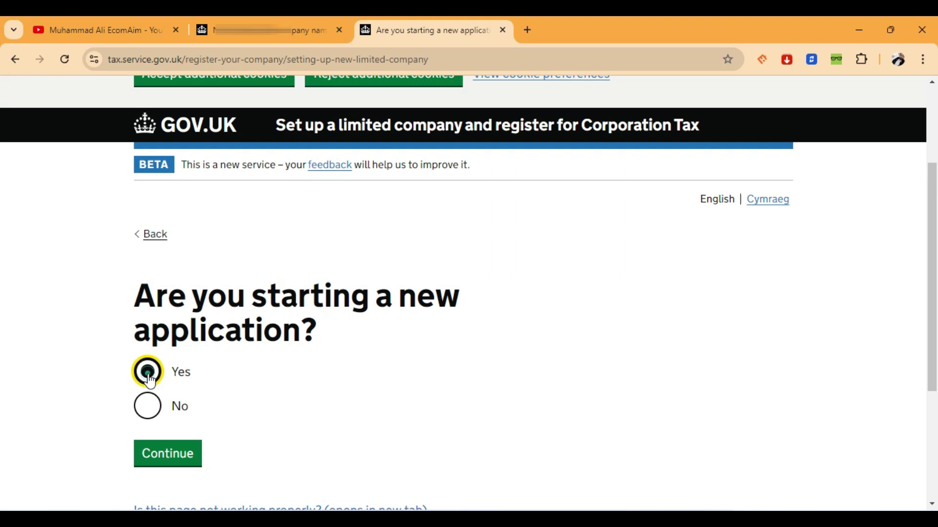
{"action": "left_click", "coordinate": [183, 459]}
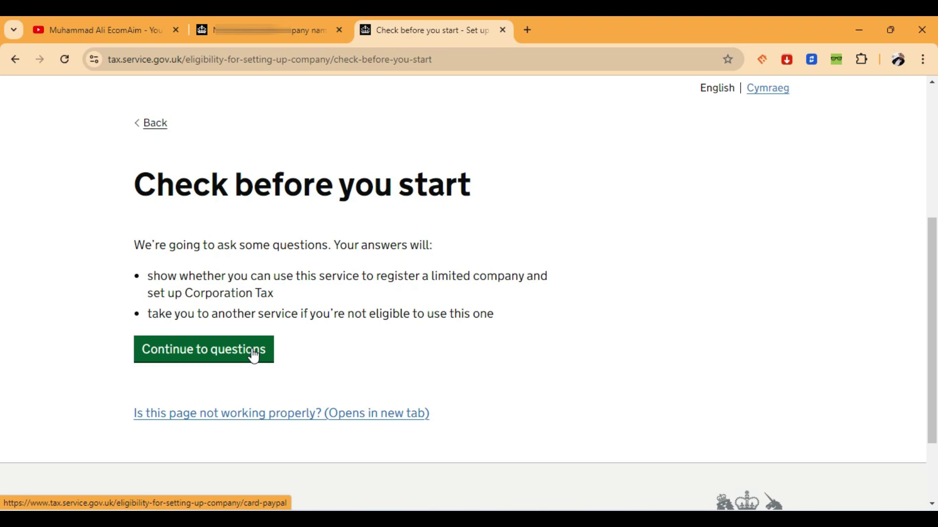
{"action": "left_click", "coordinate": [254, 356]}
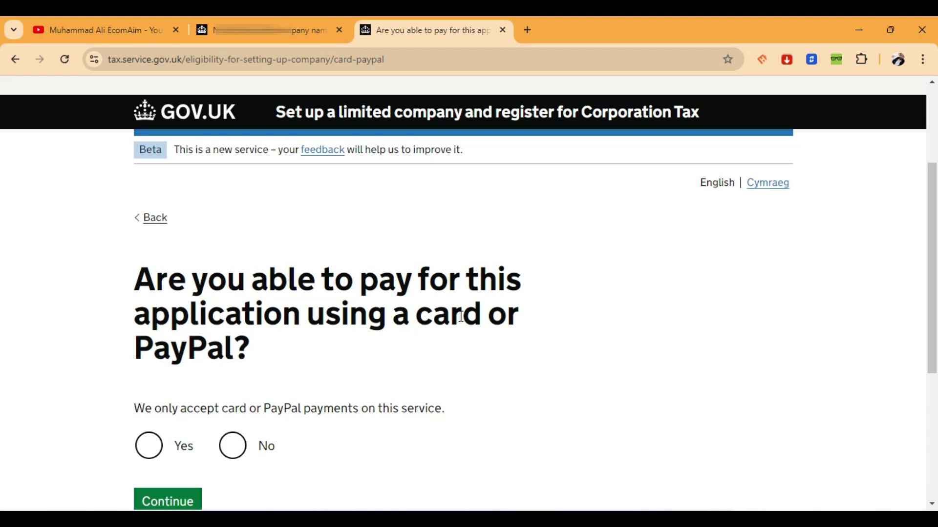
- Answer Yes to being able to pay by card or PayPal
{"action": "scroll", "coordinate": [461, 317], "scroll_direction": "down", "scroll_amount": 1}
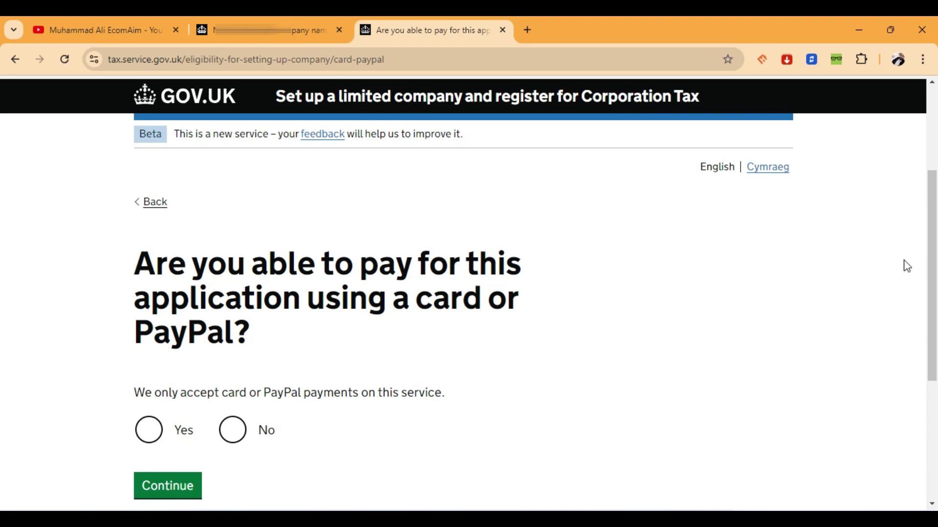
{"action": "scroll", "coordinate": [904, 265], "scroll_direction": "down", "scroll_amount": 1}
{"action": "scroll", "coordinate": [2, 238], "scroll_direction": "down", "scroll_amount": 3}
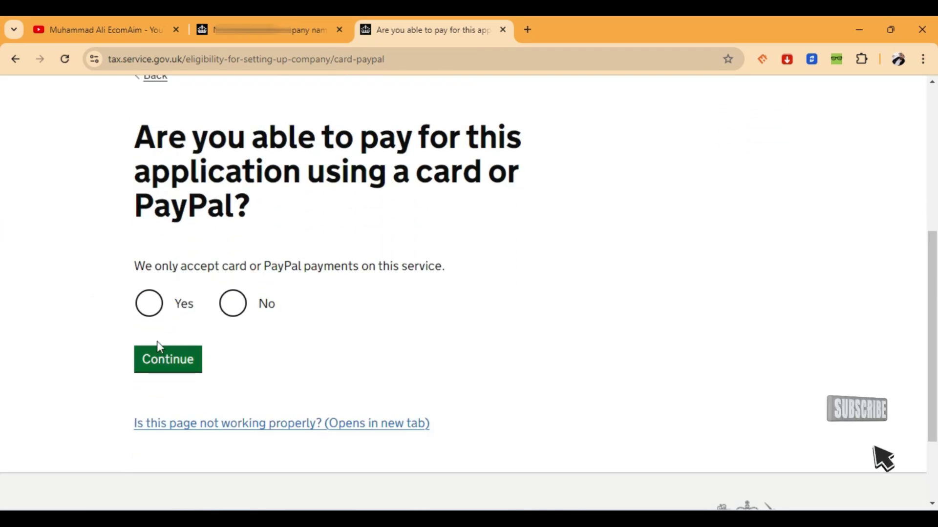
{"action": "left_click", "coordinate": [153, 309]}
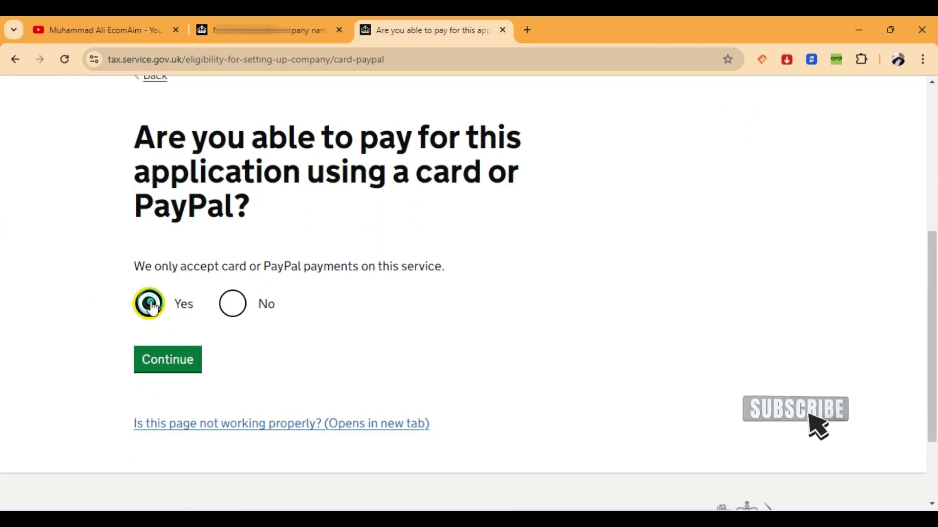
{"action": "left_click", "coordinate": [178, 370]}
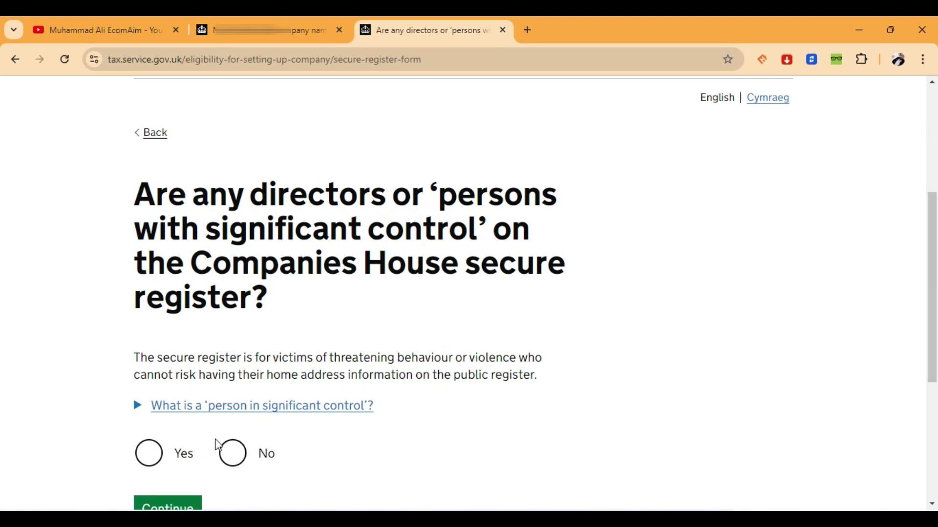
- Answer No to anyone being on the secure register
{"action": "left_click", "coordinate": [247, 456]}
{"action": "scroll", "coordinate": [247, 458], "scroll_direction": "down", "scroll_amount": 2}
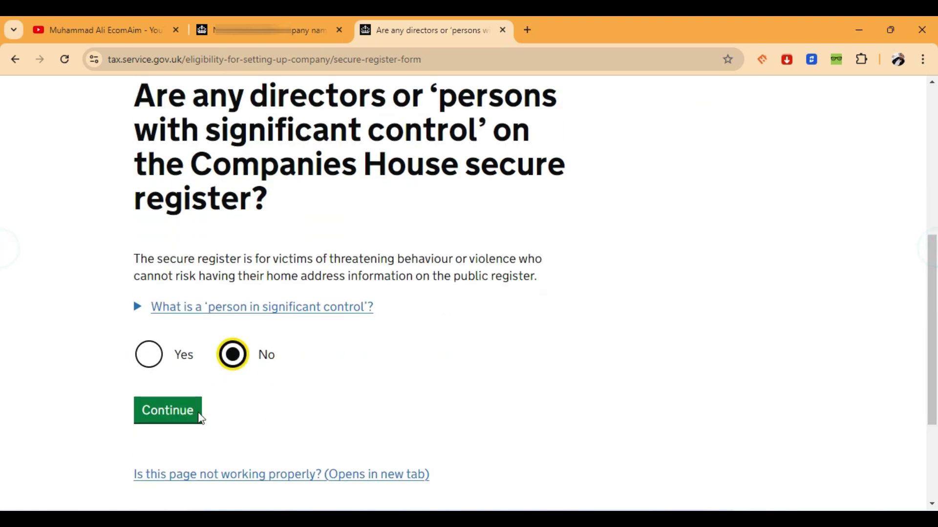
{"action": "left_click", "coordinate": [200, 418]}
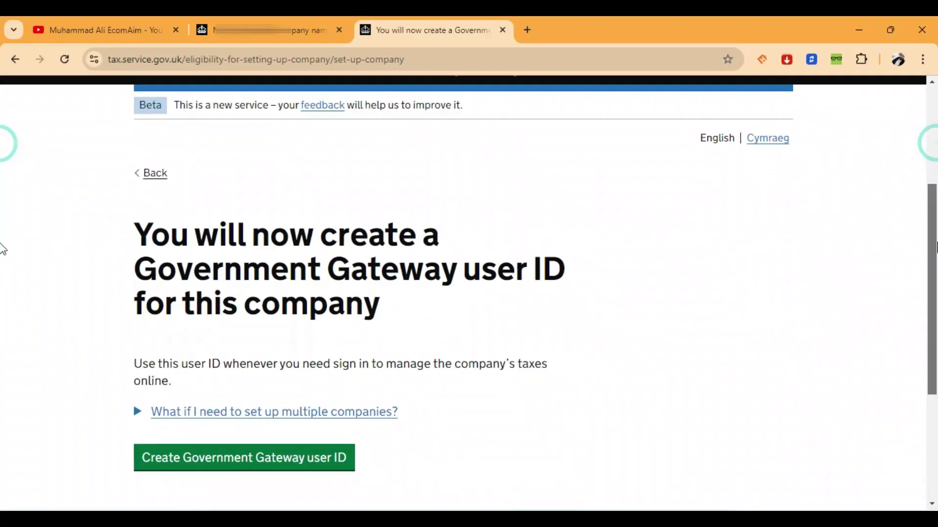
{"action": "scroll", "coordinate": [3, 259], "scroll_direction": "down", "scroll_amount": 1}
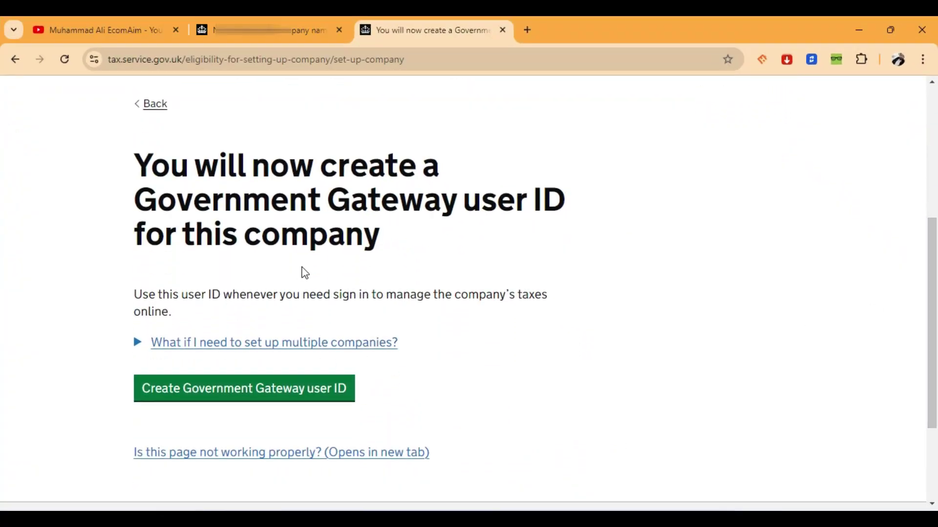
- Submit the account email address and confirm it with the code from the mailbox
{"action": "left_click", "coordinate": [316, 399]}
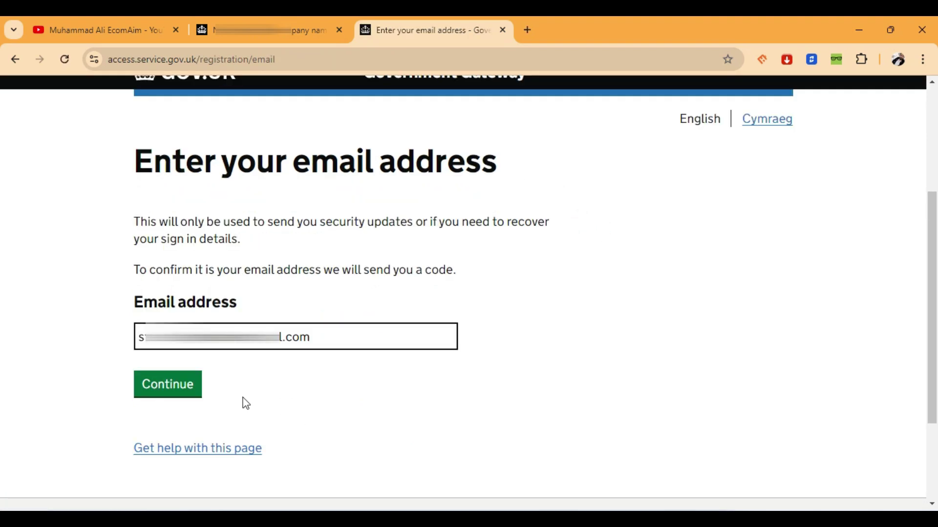
{"action": "left_click", "coordinate": [172, 382]}
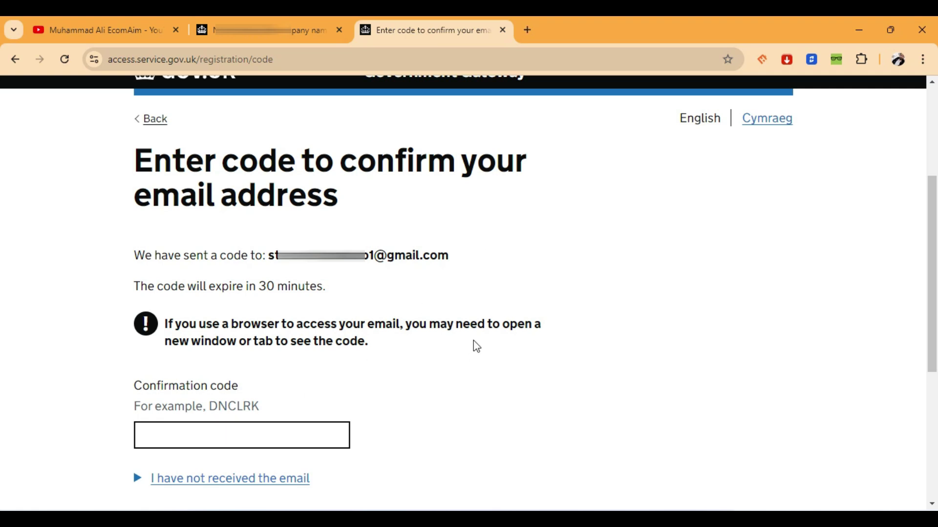
{"action": "key", "text": "alt+Tab"}
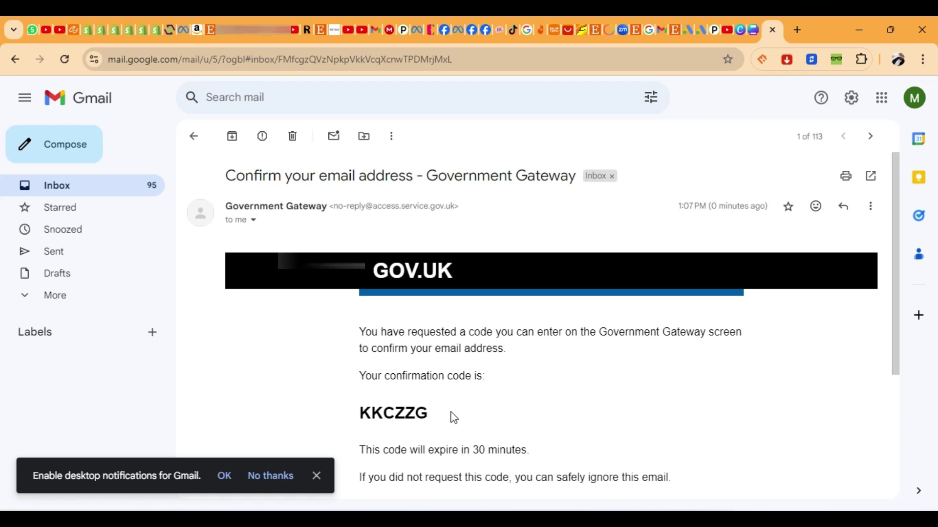
{"action": "left_click", "coordinate": [529, 408]}
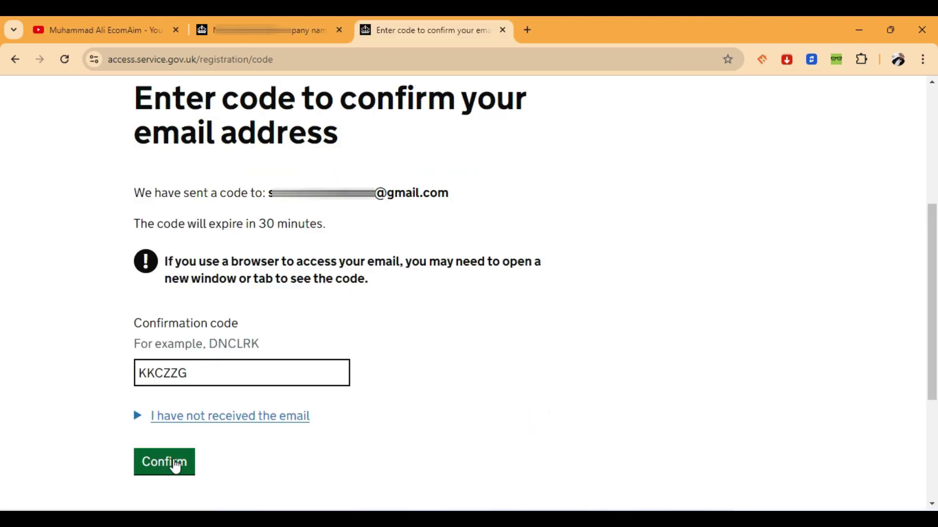
{"action": "left_click", "coordinate": [175, 466]}
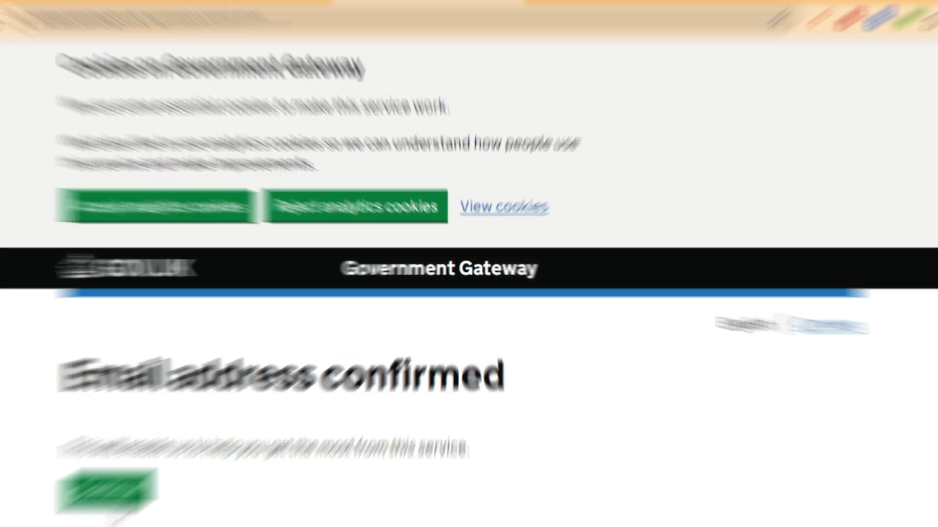
- Enter your full name and set Chrome's suggested strong password for the account
{"action": "left_click", "coordinate": [107, 491]}
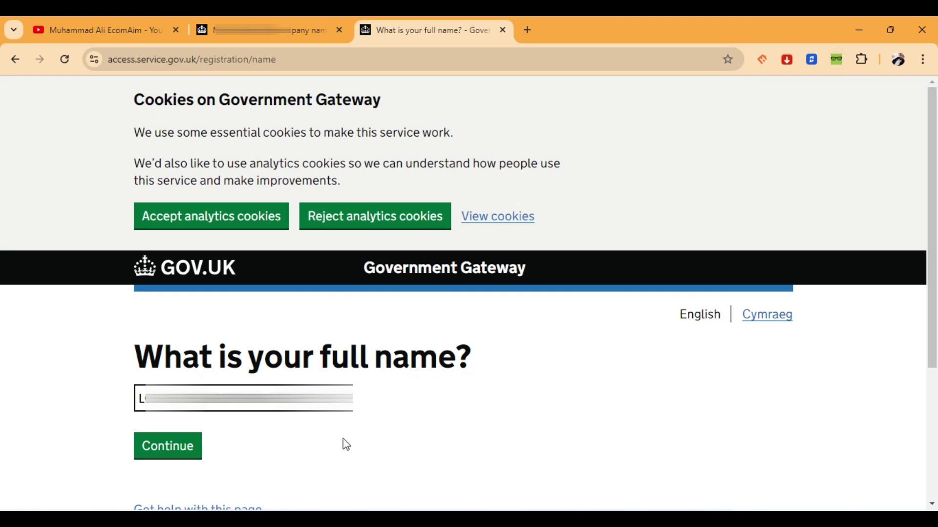
{"action": "left_click", "coordinate": [191, 450]}
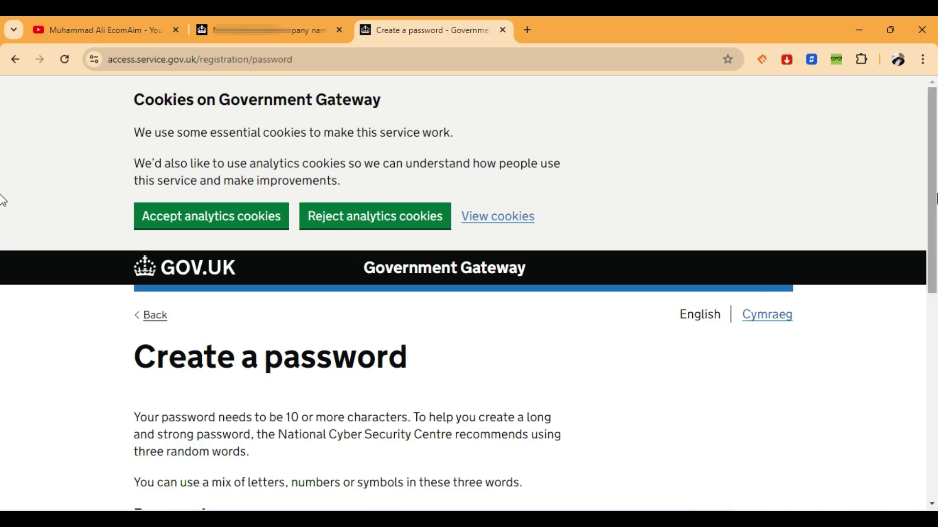
{"action": "scroll", "coordinate": [3, 205], "scroll_direction": "down", "scroll_amount": 4}
{"action": "scroll", "coordinate": [3, 303], "scroll_direction": "down", "scroll_amount": 2}
{"action": "left_click", "coordinate": [322, 272]}
{"action": "left_click", "coordinate": [267, 322]}
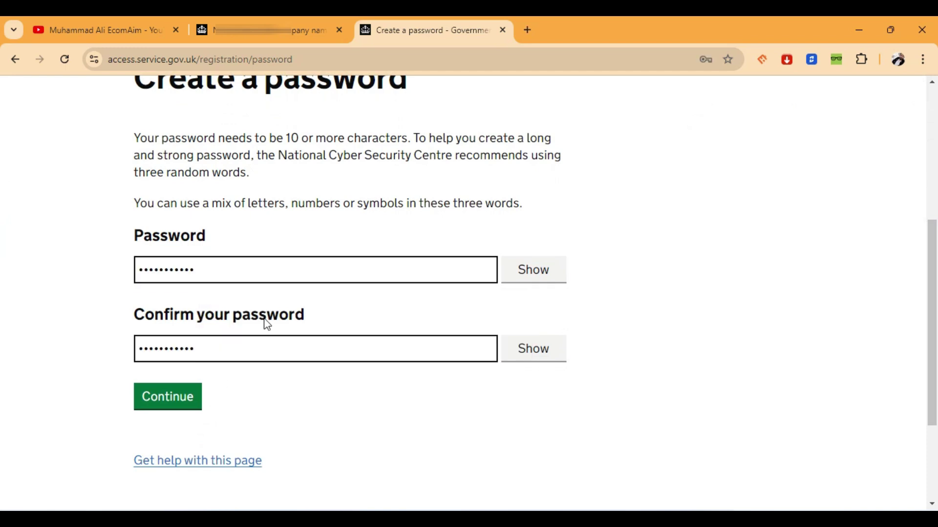
{"action": "left_click", "coordinate": [176, 409]}
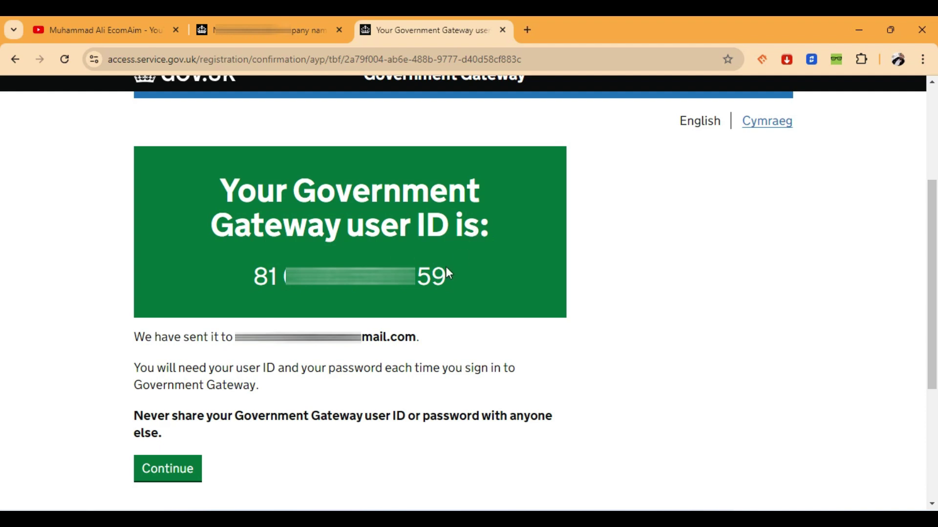
- Copy the issued Government Gateway user ID, check its email in Gmail, and continue
{"action": "left_click_drag", "start_coordinate": [265, 277], "coordinate": [448, 284]}
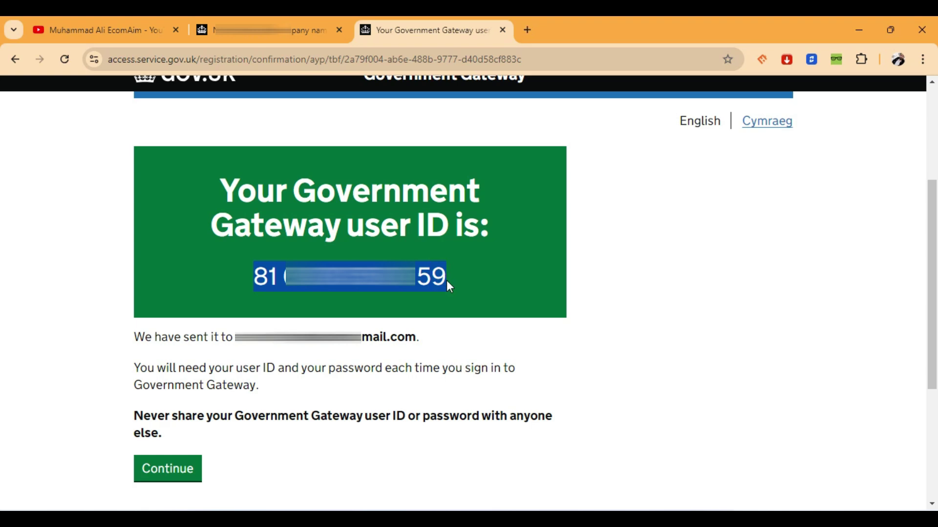
{"action": "key", "text": "alt+Tab"}
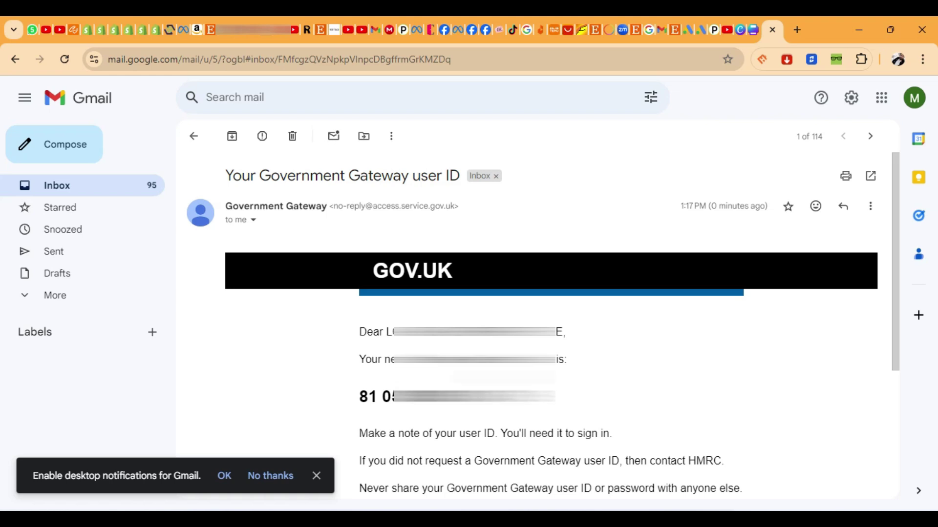
{"action": "key", "text": "alt+Tab"}
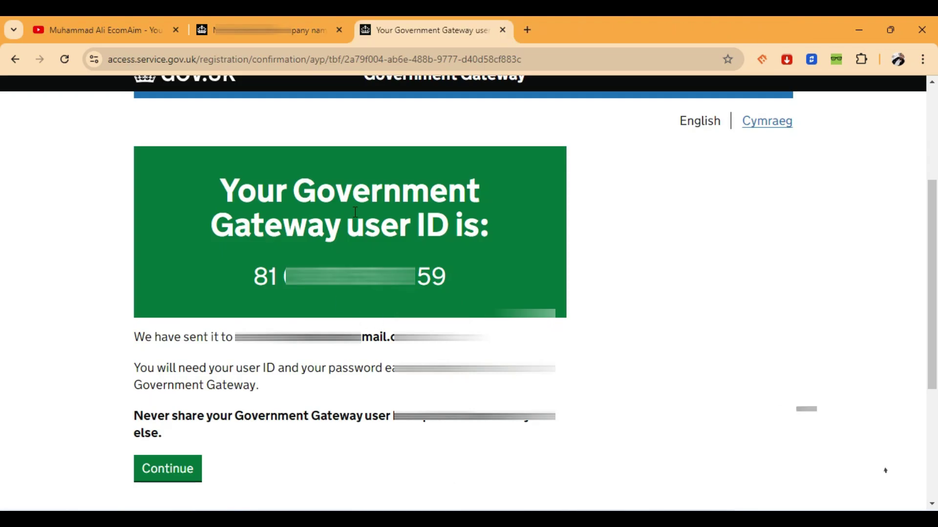
{"action": "left_click", "coordinate": [188, 474]}
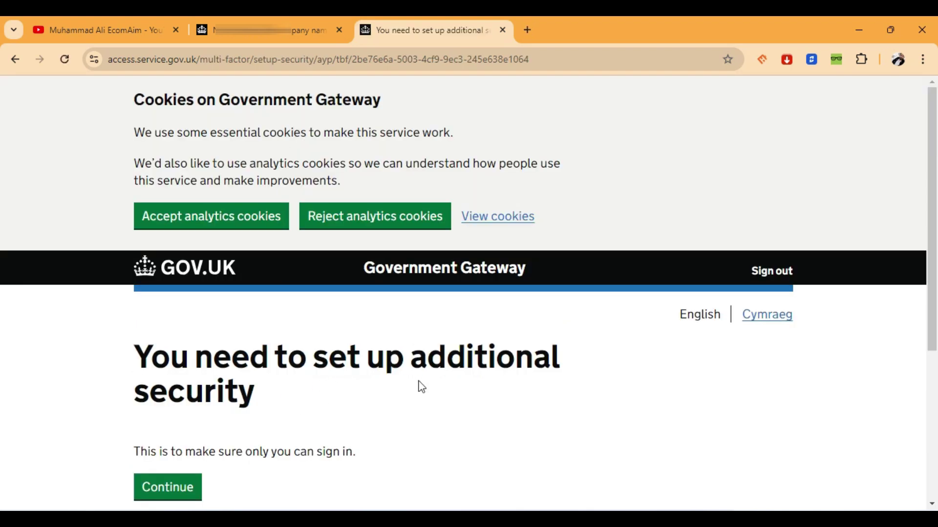
- Choose 'Authenticator app for smartphone or tablet' instead of text message for access codes
{"action": "scroll", "coordinate": [522, 375], "scroll_direction": "down", "scroll_amount": 2}
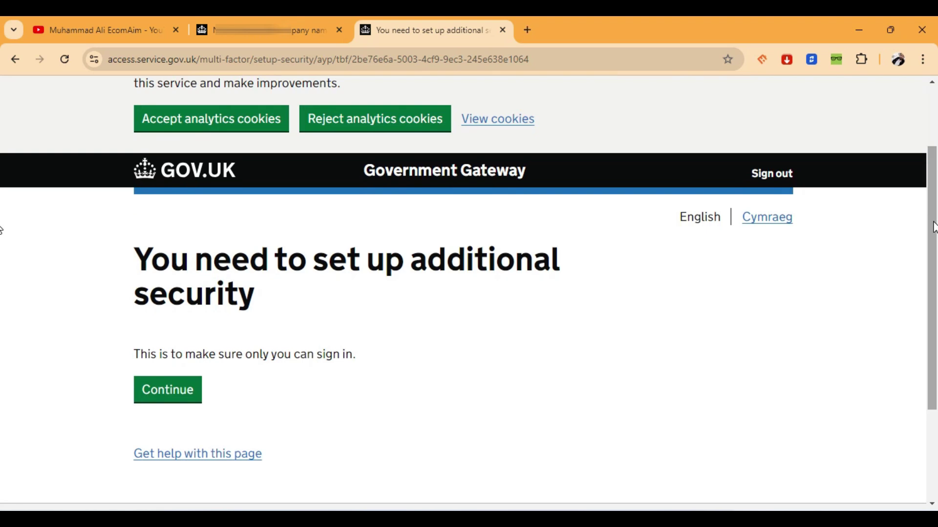
{"action": "left_click", "coordinate": [171, 398]}
{"action": "left_click_drag", "start_coordinate": [936, 222], "coordinate": [937, 311]}
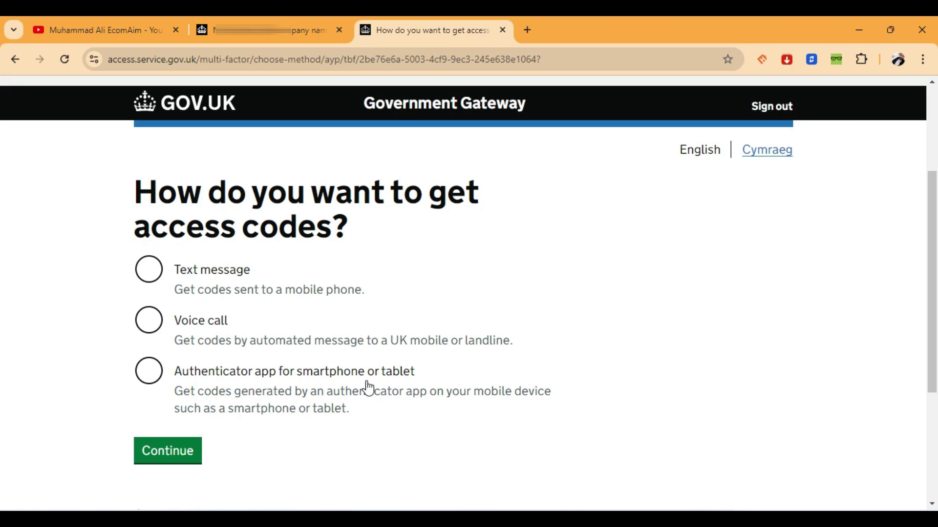
{"action": "left_click", "coordinate": [149, 268]}
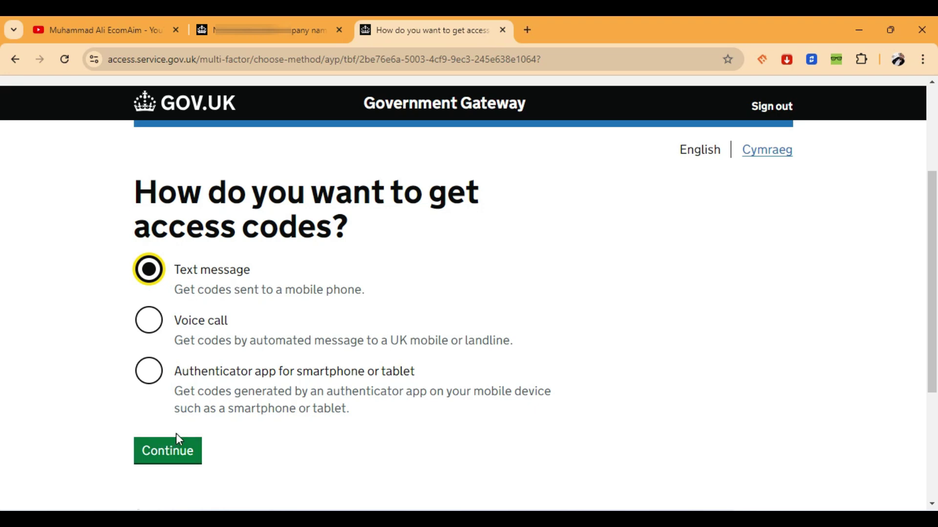
{"action": "left_click", "coordinate": [155, 382]}
{"action": "left_click", "coordinate": [178, 459]}
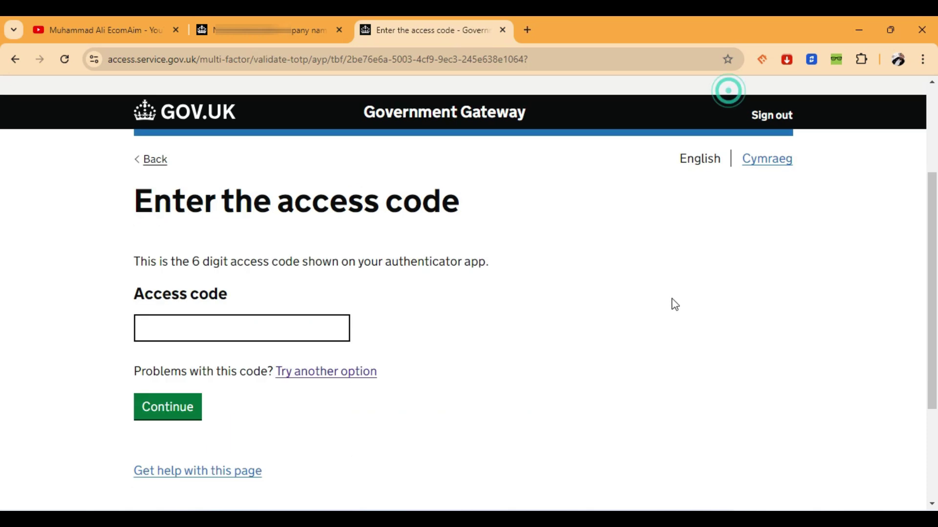
- Enter the 6-digit access code from the authenticator app
{"action": "left_click", "coordinate": [219, 327]}
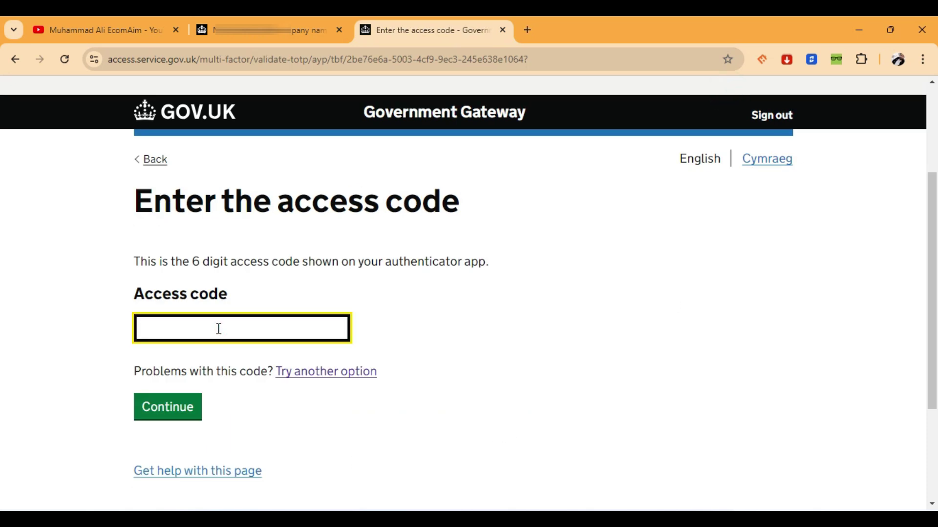
{"action": "left_click", "coordinate": [156, 412]}
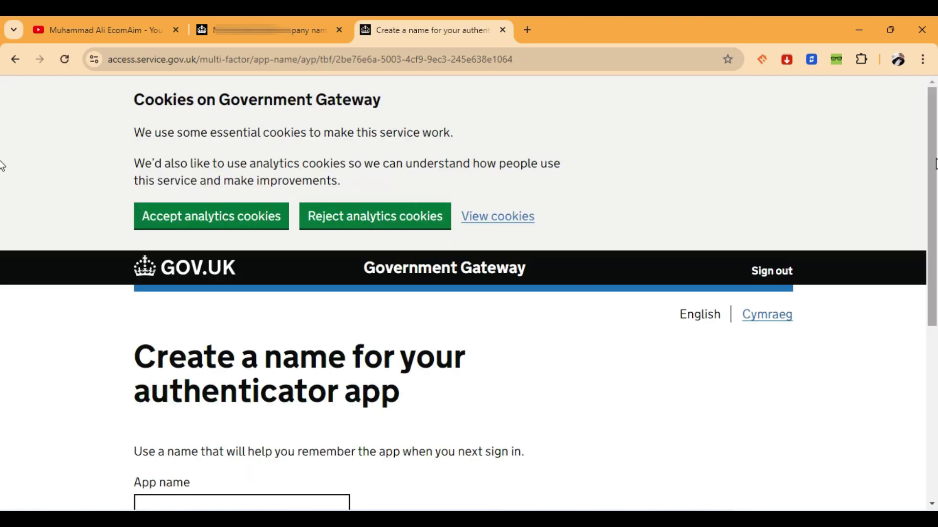
{"action": "scroll", "coordinate": [5, 166], "scroll_direction": "down", "scroll_amount": 3}
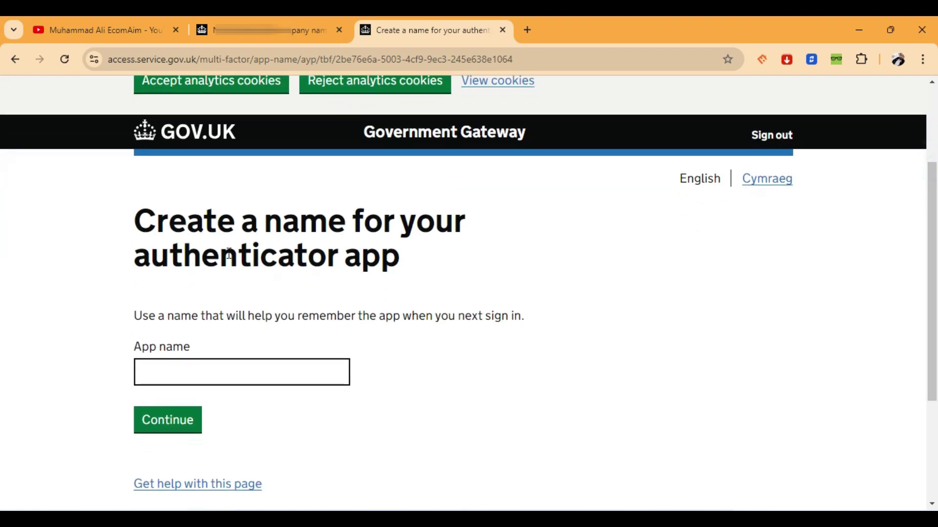
- Name the authenticator app 'Google Authenticator'
{"action": "left_click", "coordinate": [197, 376]}
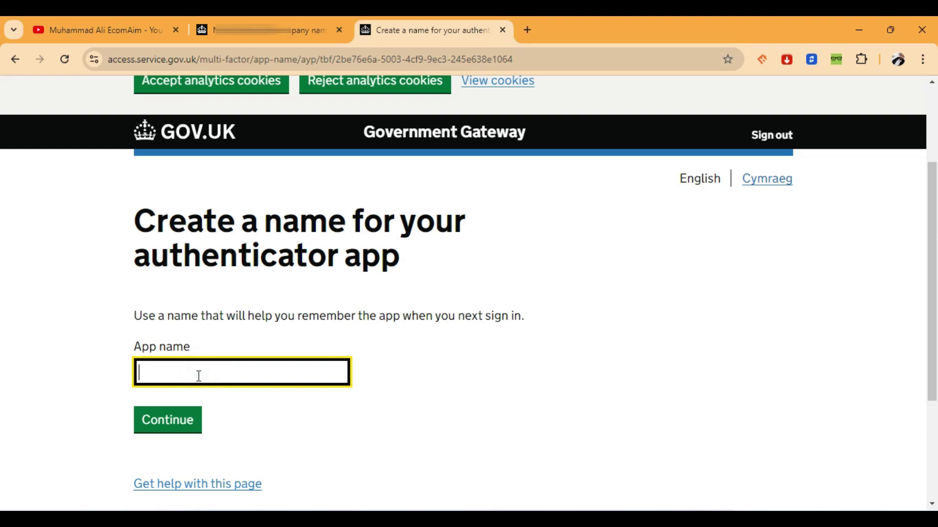
{"action": "type", "text": "Google Authenticator"}
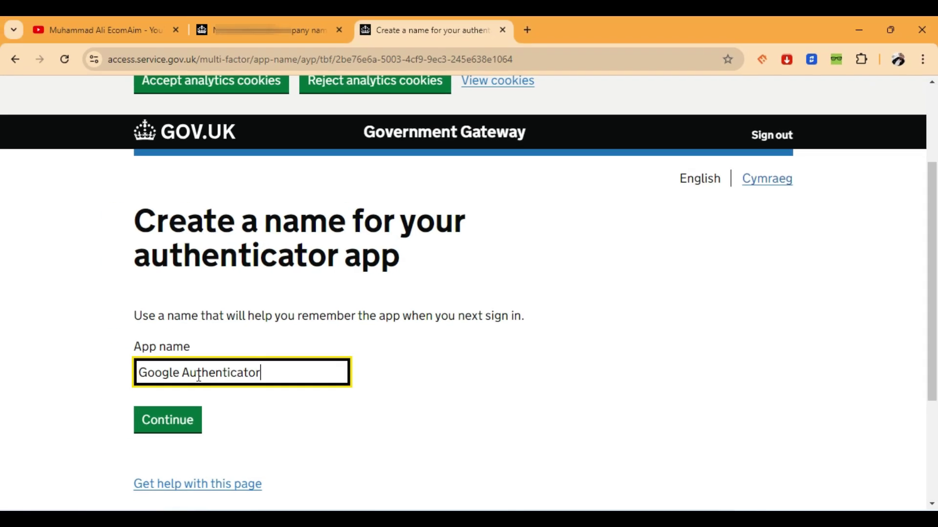
{"action": "left_click", "coordinate": [176, 421]}
{"action": "scroll", "coordinate": [239, 346], "scroll_direction": "down", "scroll_amount": 3}
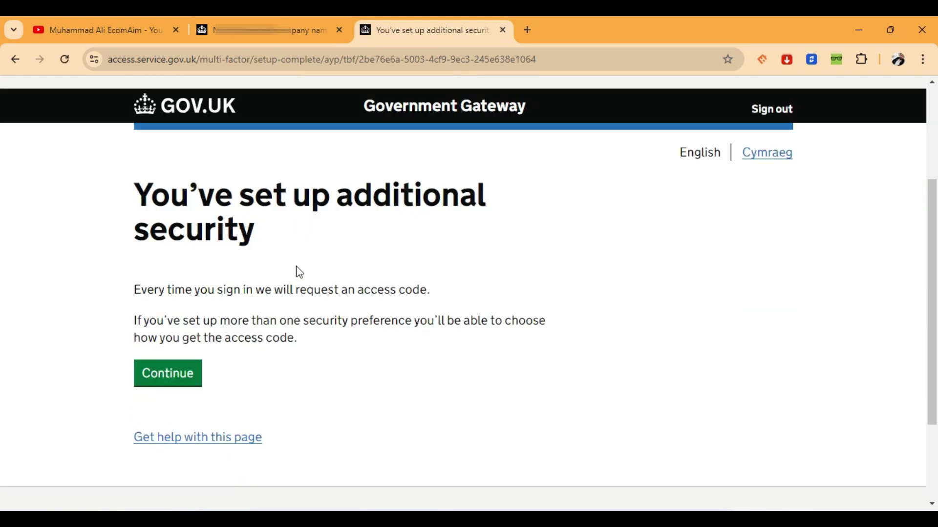
- Choose the existing account email address for the registration
{"action": "left_click", "coordinate": [168, 376]}
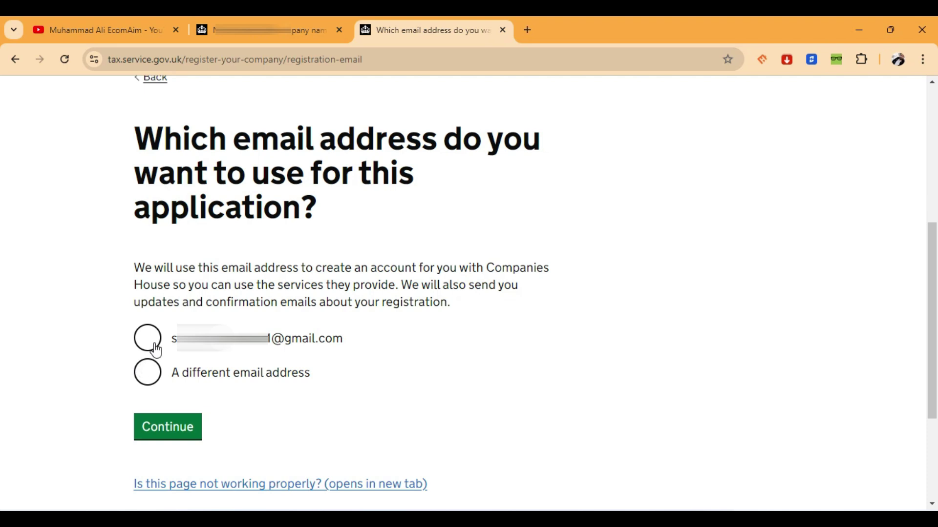
{"action": "left_click", "coordinate": [152, 380]}
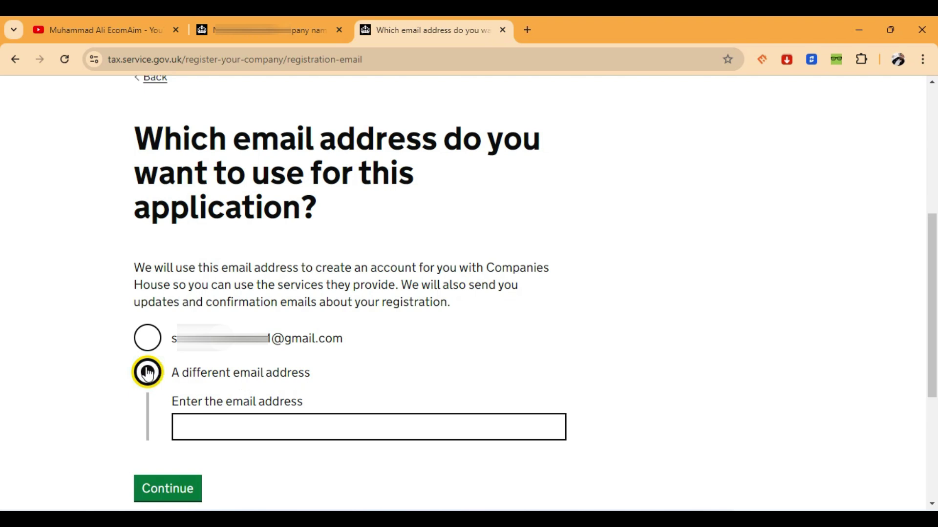
{"action": "left_click", "coordinate": [150, 344]}
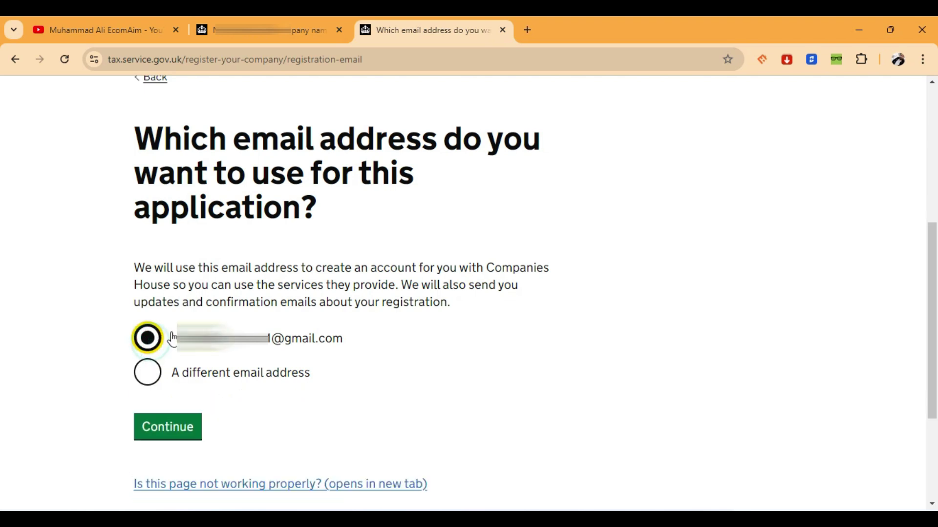
{"action": "left_click", "coordinate": [159, 436]}
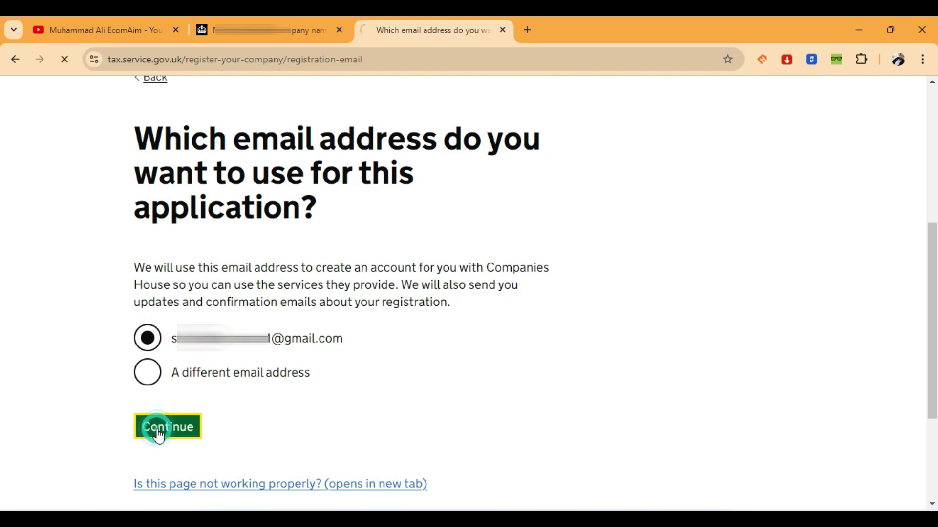
{"action": "scroll", "coordinate": [934, 264], "scroll_direction": "down", "scroll_amount": 5}
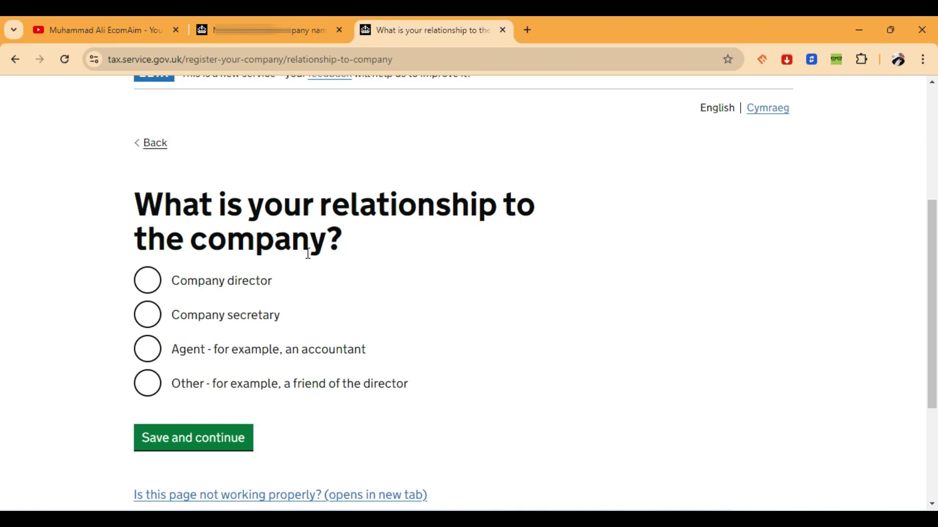
- Register as company director, not a Community Interest Company, limited by shares
{"action": "left_click", "coordinate": [153, 290]}
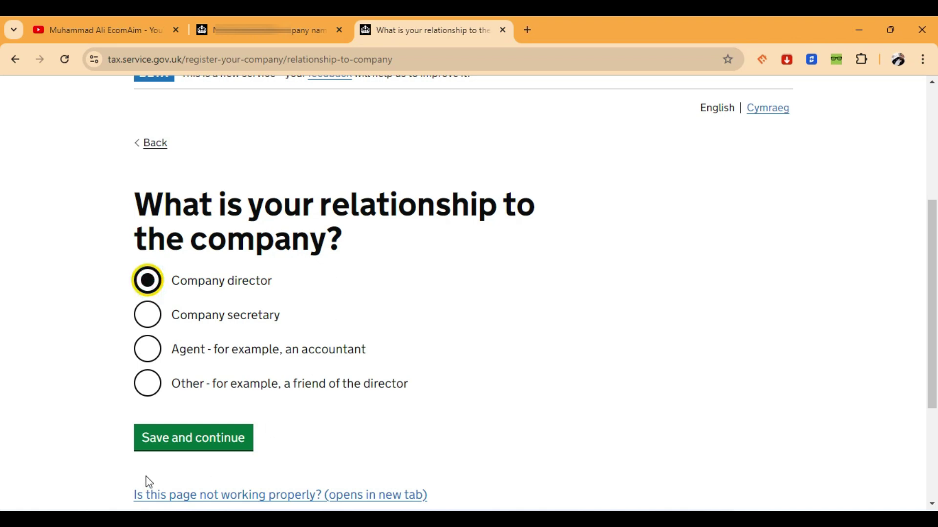
{"action": "left_click", "coordinate": [241, 447]}
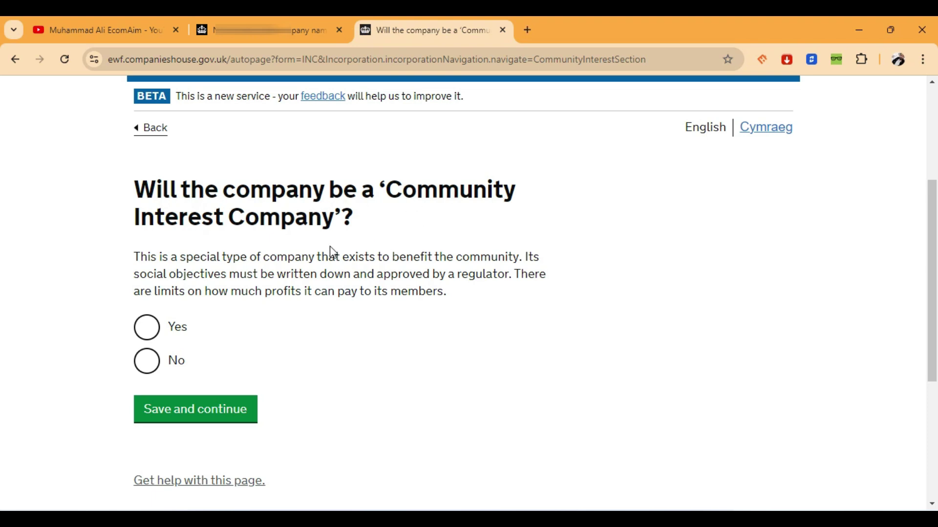
{"action": "left_click", "coordinate": [146, 367]}
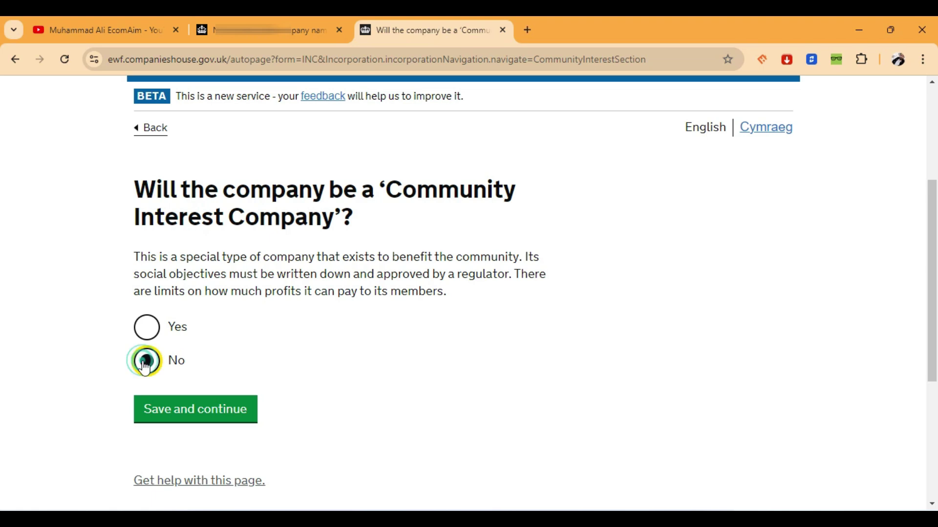
{"action": "left_click", "coordinate": [210, 419]}
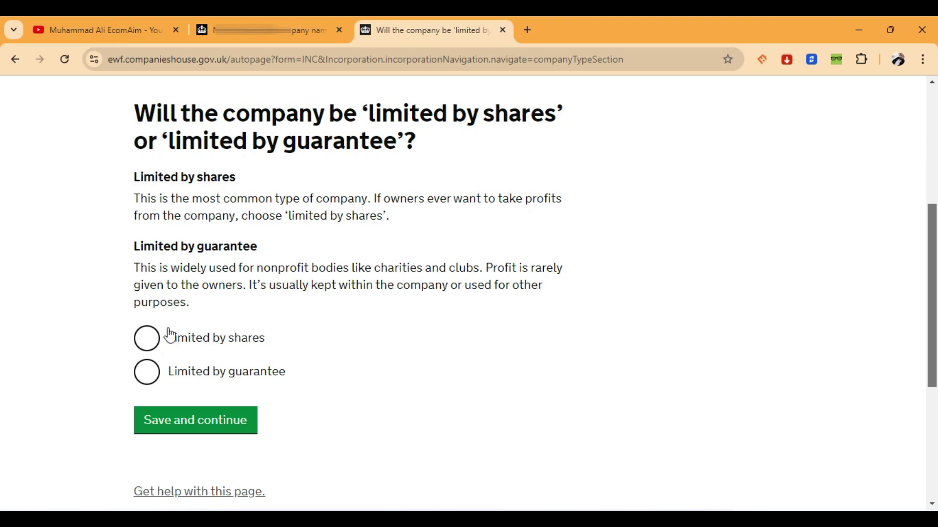
{"action": "left_click", "coordinate": [154, 351]}
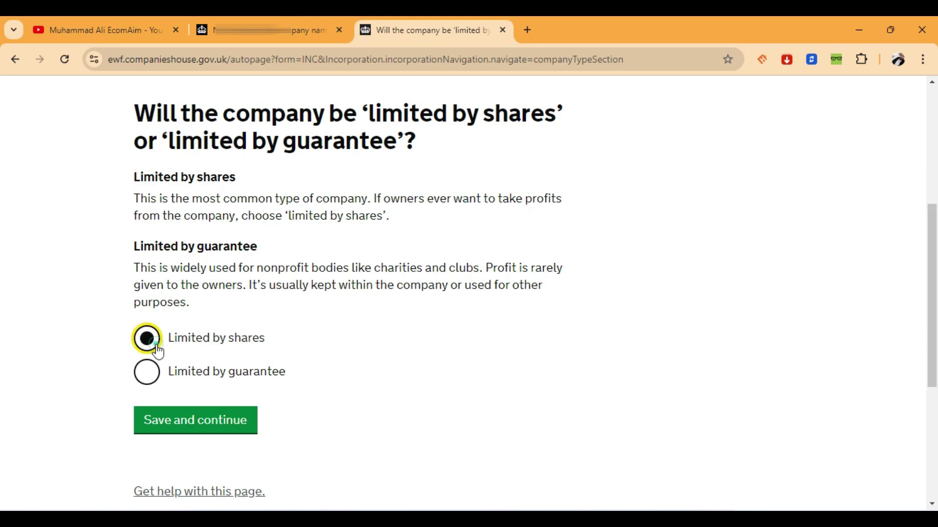
{"action": "left_click", "coordinate": [223, 430]}
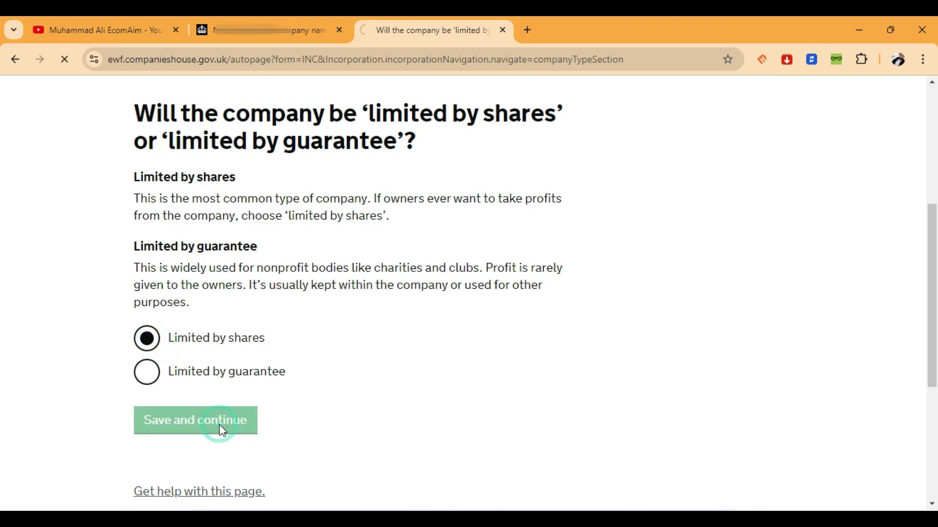
{"action": "scroll", "coordinate": [203, 148], "scroll_direction": "down", "scroll_amount": 5}
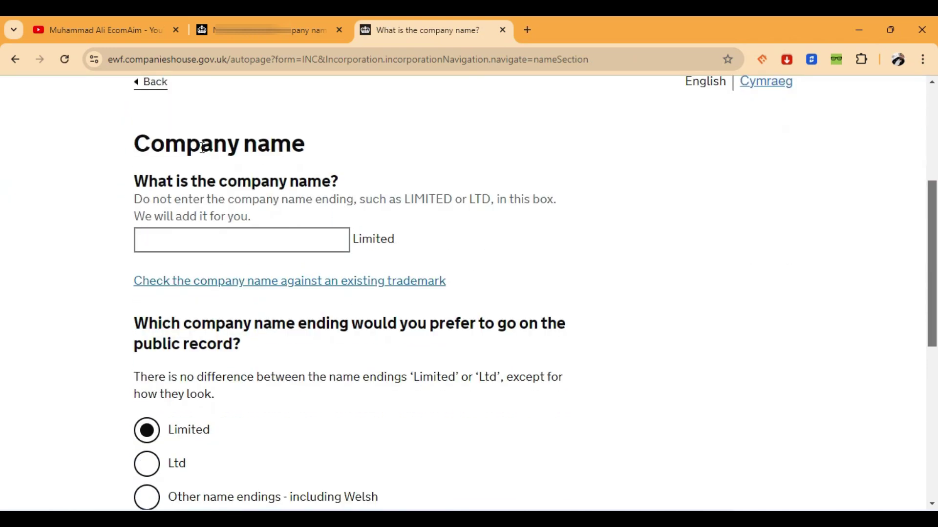
- Paste in the company name with the 'Ltd' ending and save it
{"action": "left_click", "coordinate": [217, 247]}
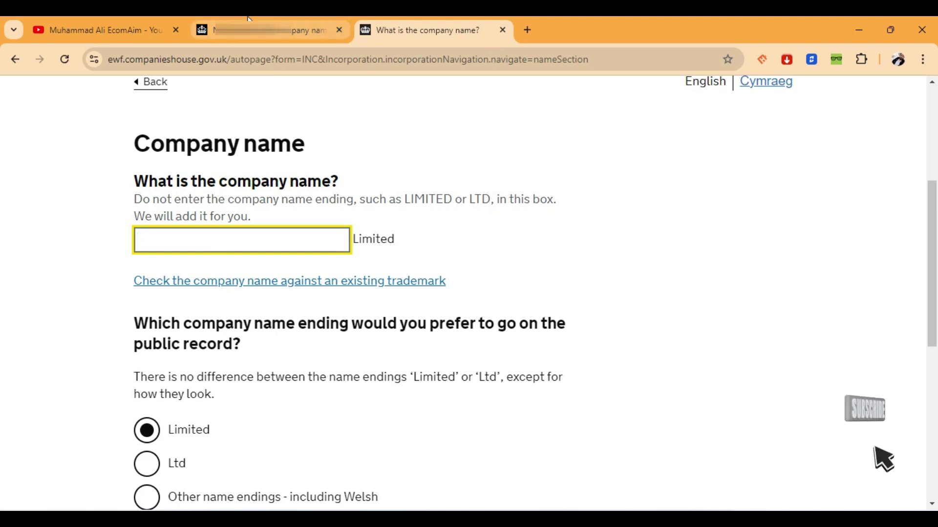
{"action": "key", "text": "ctrl+v"}
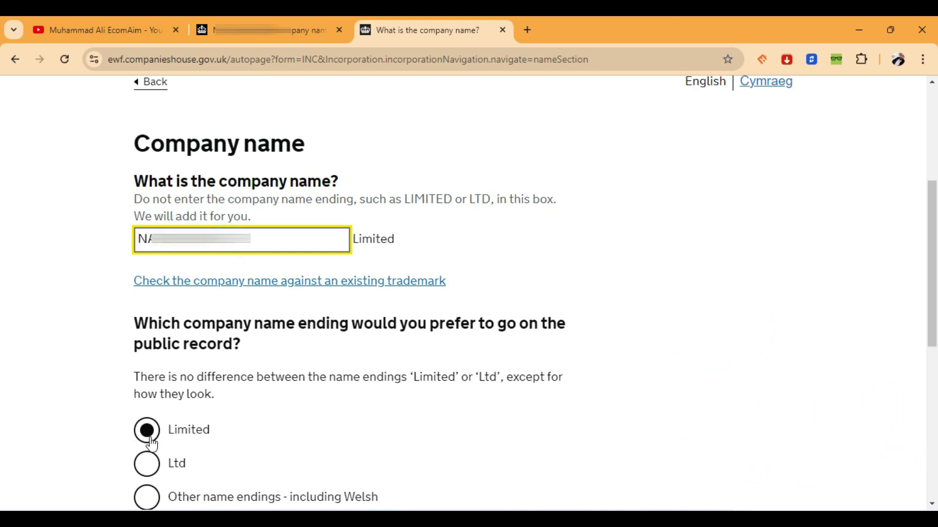
{"action": "left_click", "coordinate": [147, 463]}
{"action": "left_click", "coordinate": [257, 236]}
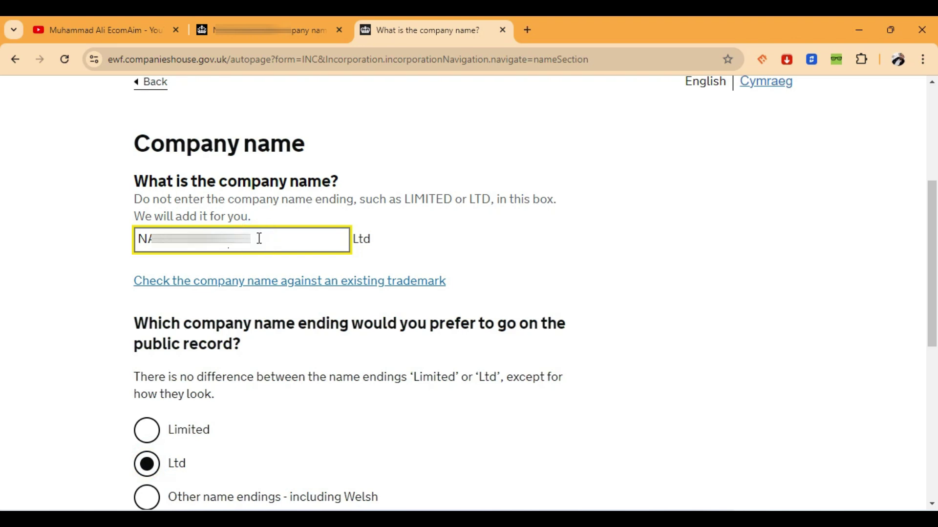
{"action": "scroll", "coordinate": [152, 210], "scroll_direction": "down", "scroll_amount": 2}
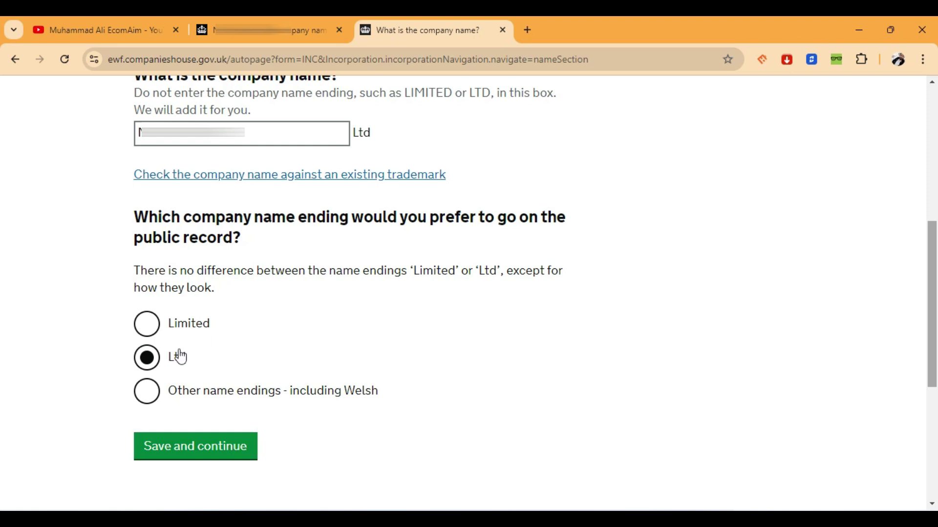
{"action": "left_click", "coordinate": [234, 441]}
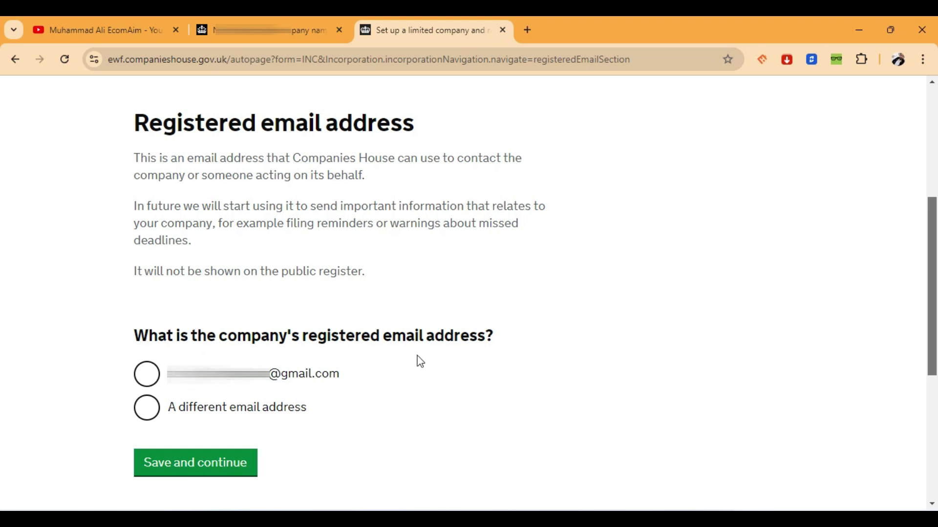
- Use the account's existing email as the registered email address and confirm it
{"action": "left_click", "coordinate": [149, 384]}
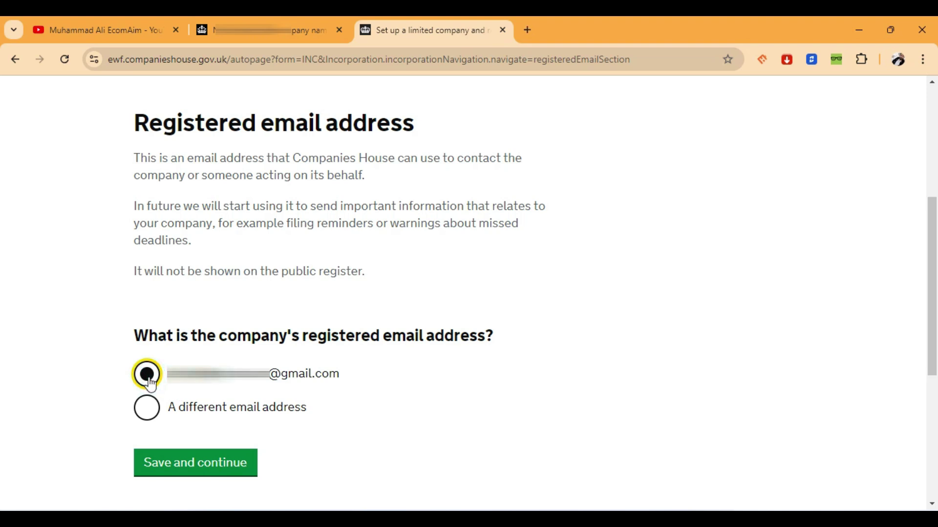
{"action": "left_click", "coordinate": [210, 472]}
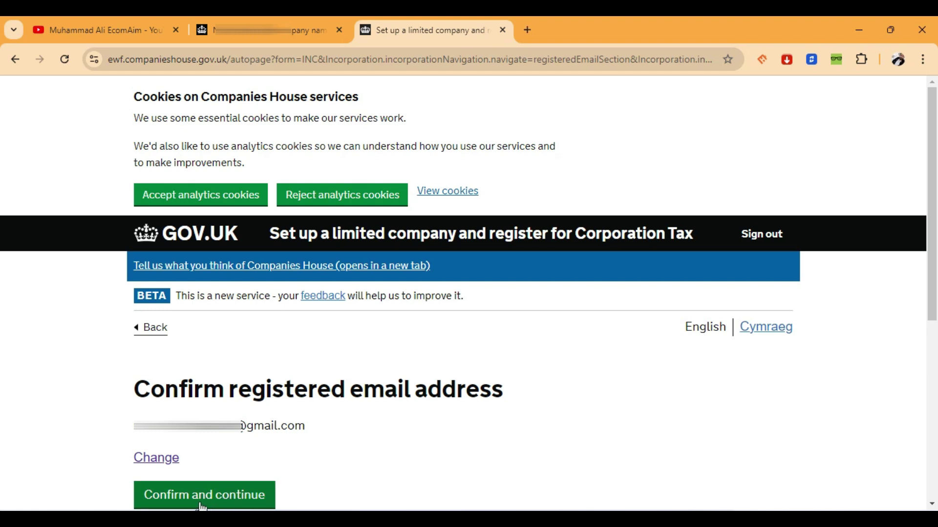
{"action": "left_click", "coordinate": [265, 500]}
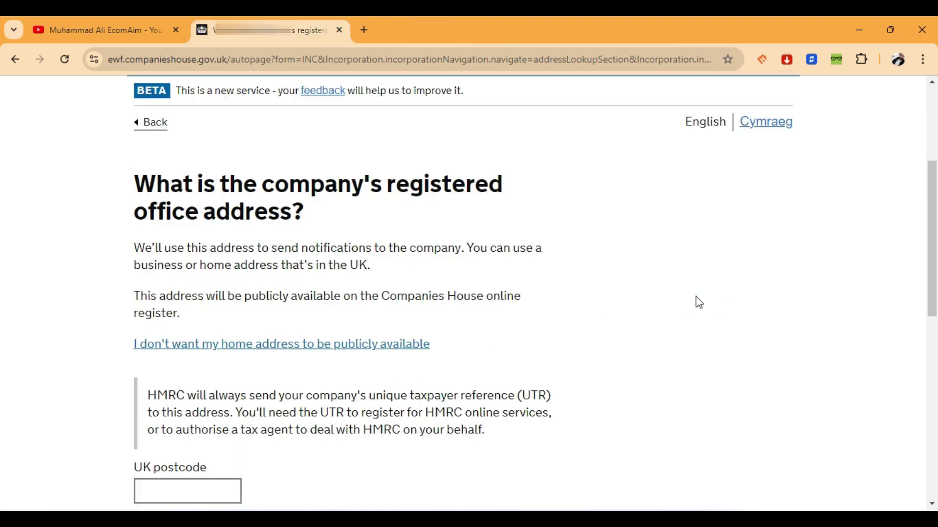
- Open thelondonoffice.com in a new tab beside the LTD and LLC site
{"action": "left_click", "coordinate": [695, 296]}
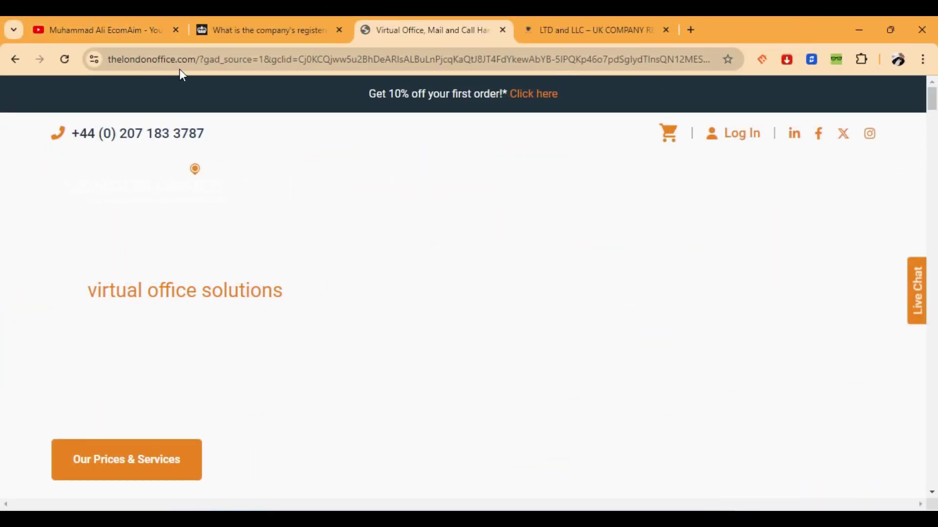
- Scroll the London Office homepage to the VIEW ALL SERVICES list with Registered Office Address
{"action": "left_click_drag", "start_coordinate": [936, 100], "coordinate": [937, 148]}
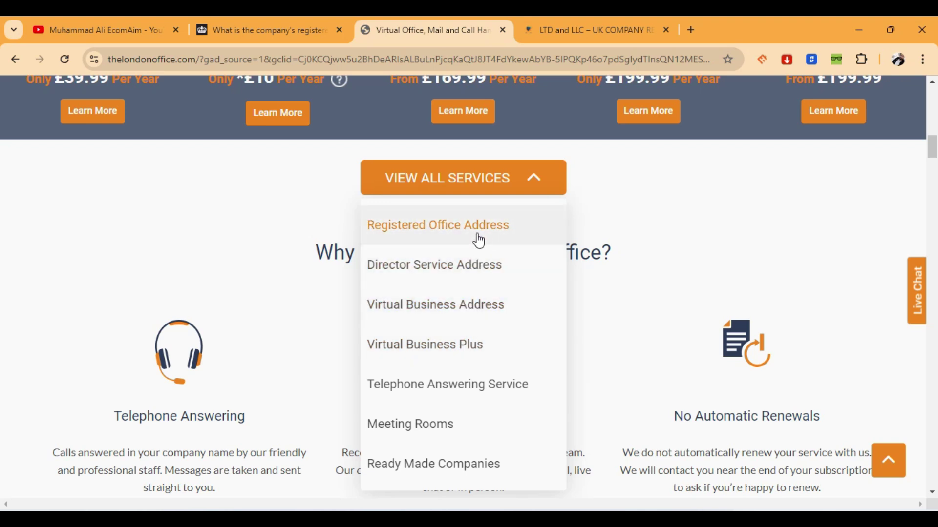
{"action": "left_click", "coordinate": [435, 234]}
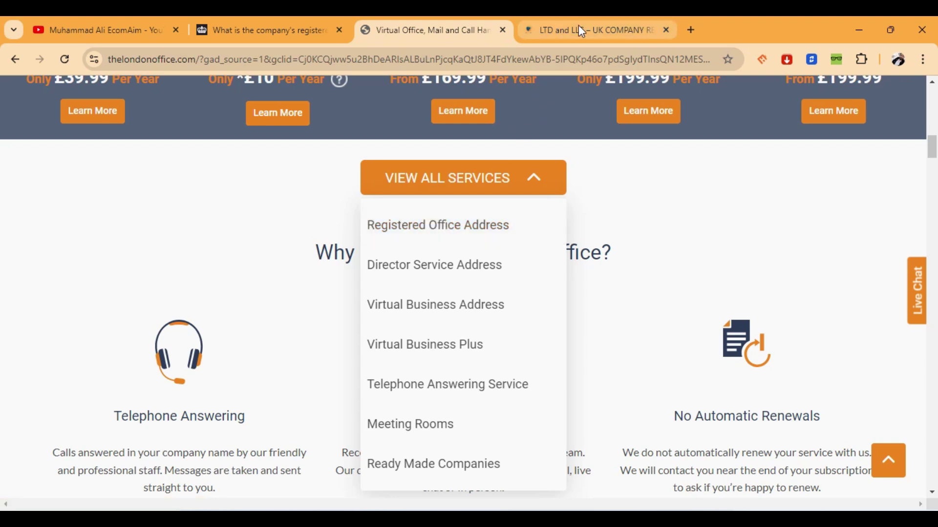
{"action": "left_click", "coordinate": [578, 24]}
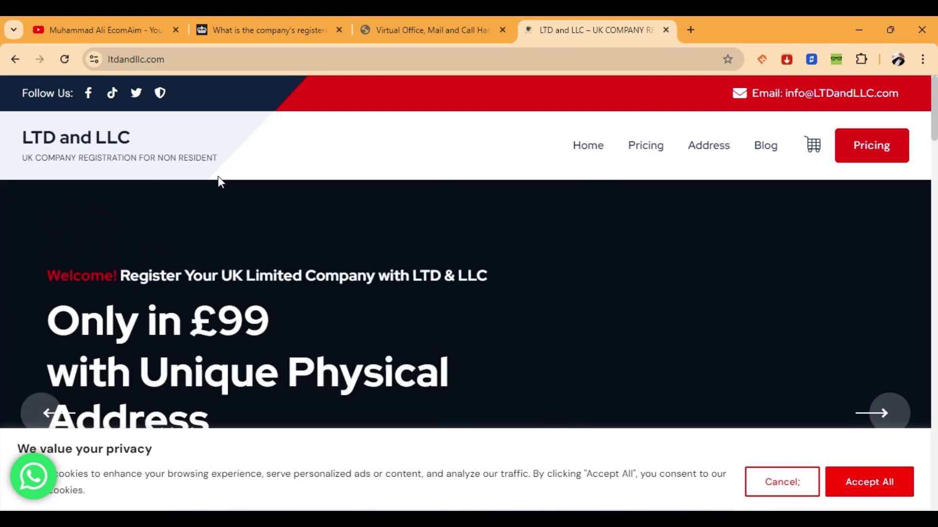
- Browse ltdandllc.com's yearly address plans: £99 per company, £149 including a bank account
{"action": "left_click", "coordinate": [714, 158]}
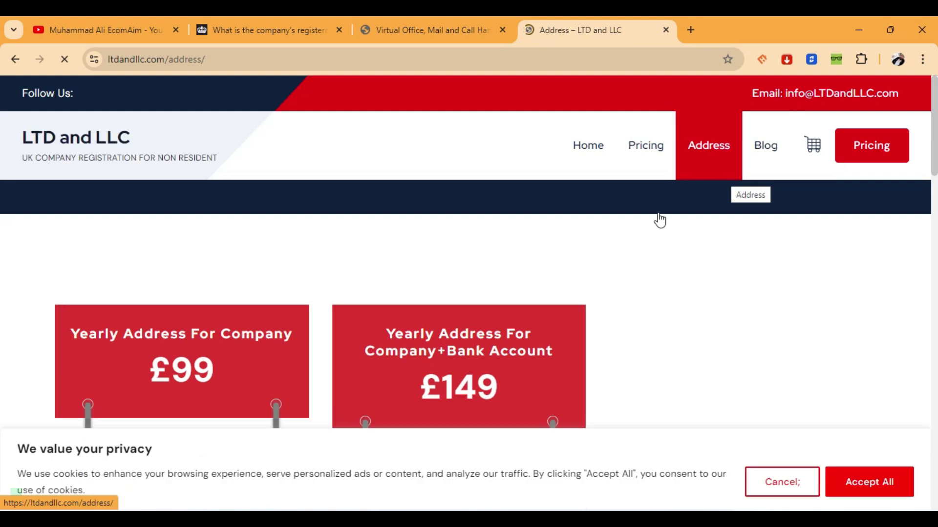
{"action": "scroll", "coordinate": [2, 171], "scroll_direction": "down", "scroll_amount": 3}
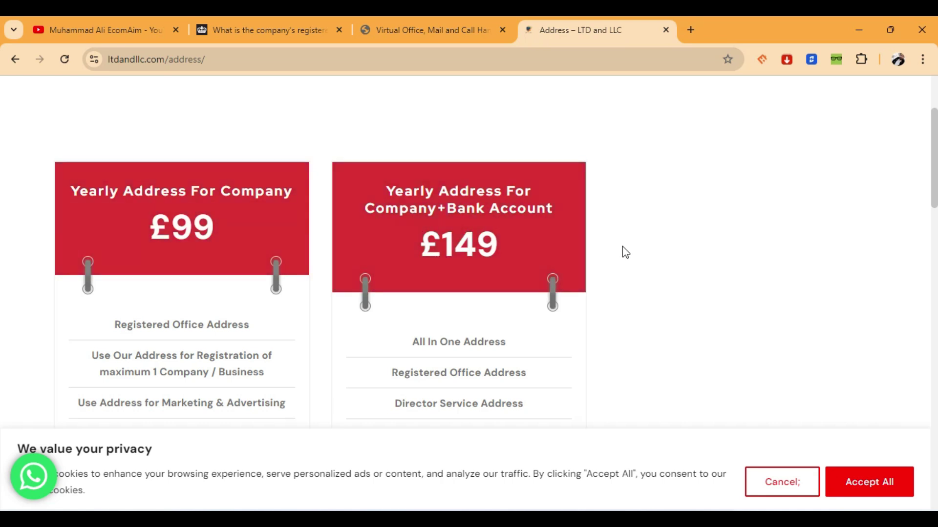
{"action": "scroll", "coordinate": [1, 171], "scroll_direction": "down", "scroll_amount": 3}
{"action": "scroll", "coordinate": [3, 193], "scroll_direction": "up", "scroll_amount": 1}
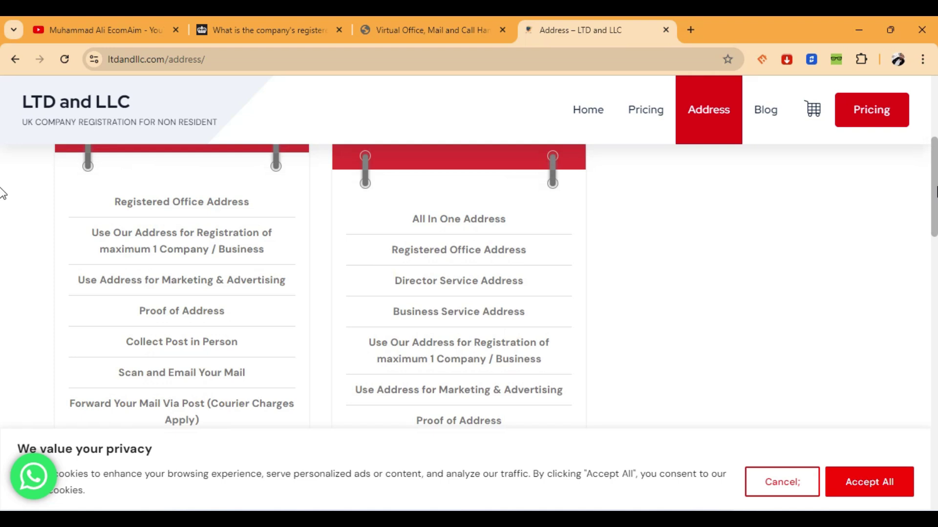
{"action": "scroll", "coordinate": [2, 195], "scroll_direction": "down", "scroll_amount": 1}
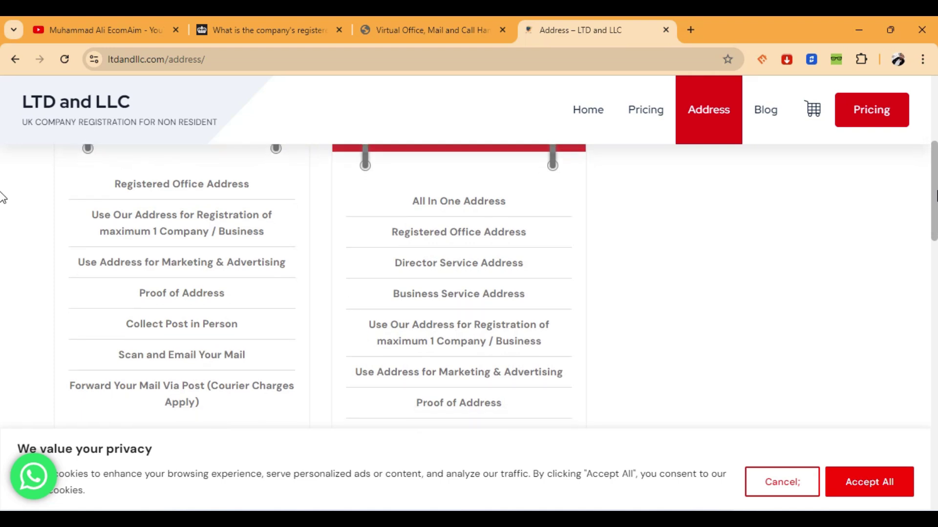
{"action": "scroll", "coordinate": [2, 194], "scroll_direction": "up", "scroll_amount": 1}
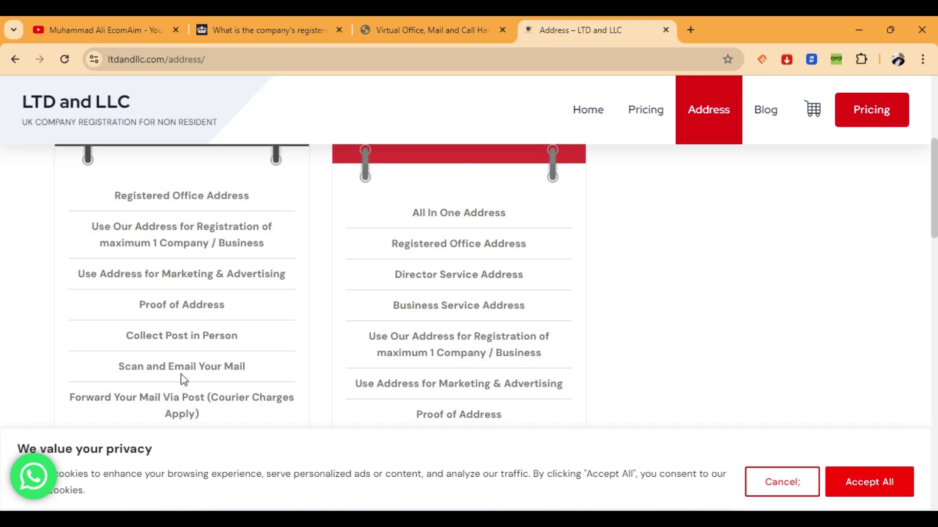
{"action": "scroll", "coordinate": [2, 194], "scroll_direction": "up", "scroll_amount": 5}
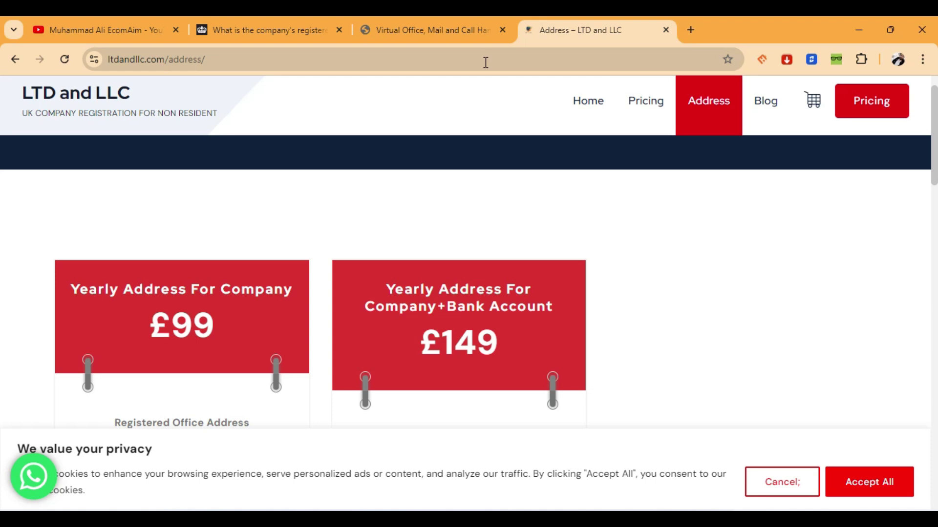
- Compare thelondonoffice.com's £39.99 and £49.99 yearly Registered Office Address plans
{"action": "left_click", "coordinate": [421, 33]}
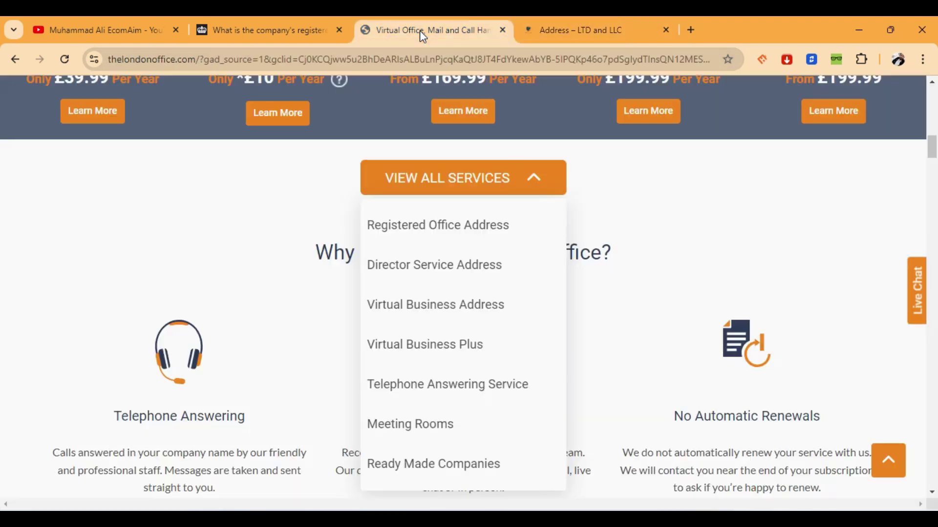
{"action": "left_click", "coordinate": [453, 236]}
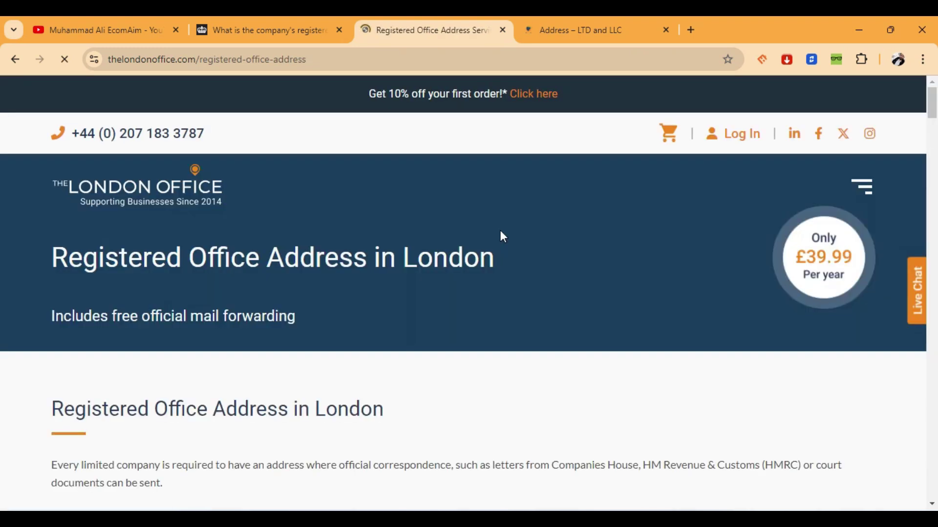
{"action": "left_click_drag", "start_coordinate": [932, 104], "coordinate": [937, 144]}
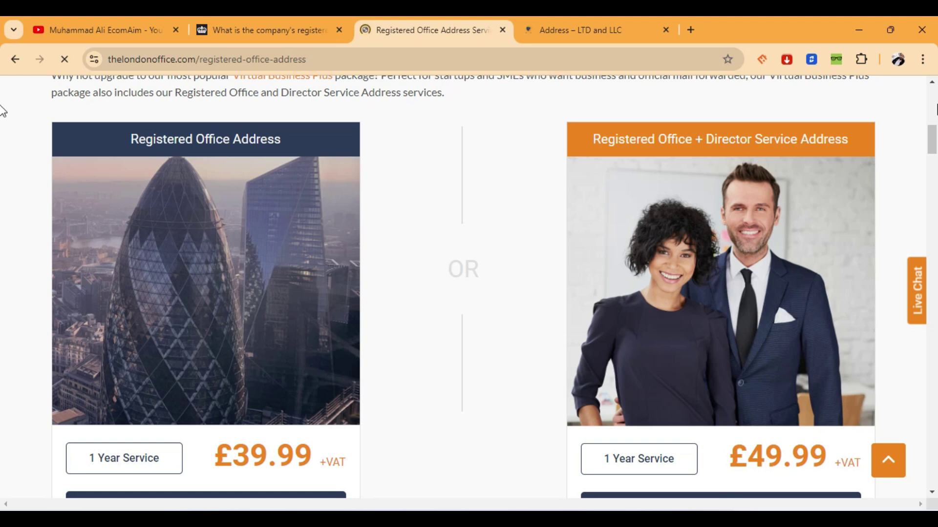
{"action": "scroll", "coordinate": [686, 221], "scroll_direction": "down", "scroll_amount": 5}
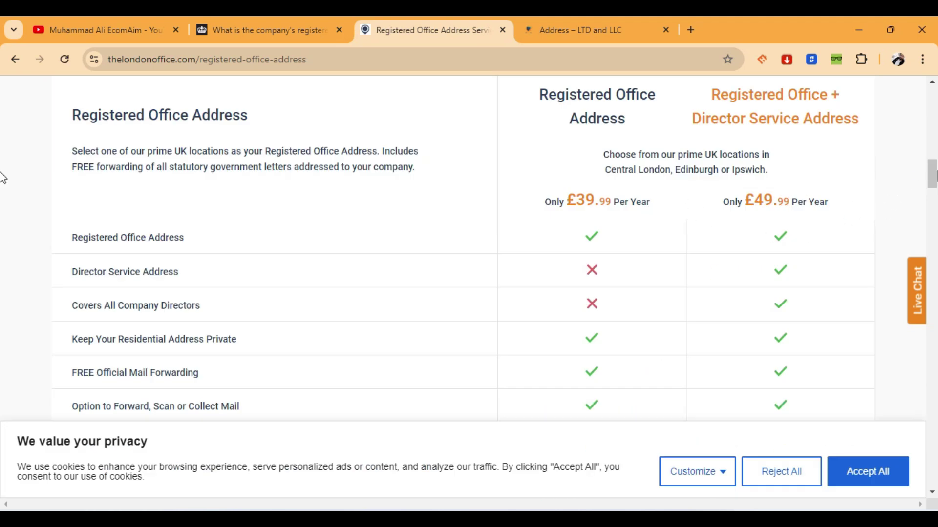
{"action": "scroll", "coordinate": [933, 177], "scroll_direction": "down", "scroll_amount": 1}
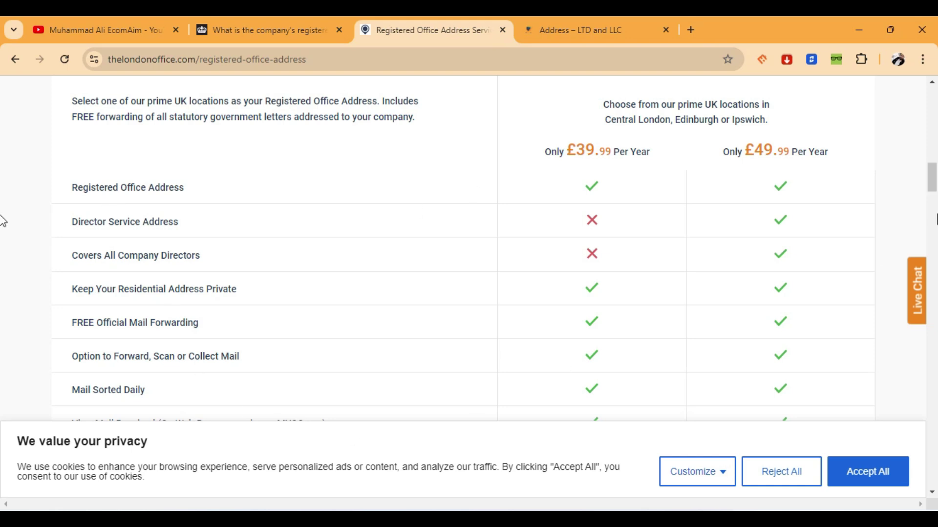
{"action": "scroll", "coordinate": [3, 221], "scroll_direction": "up", "scroll_amount": 4}
{"action": "scroll", "coordinate": [3, 215], "scroll_direction": "down", "scroll_amount": 9}
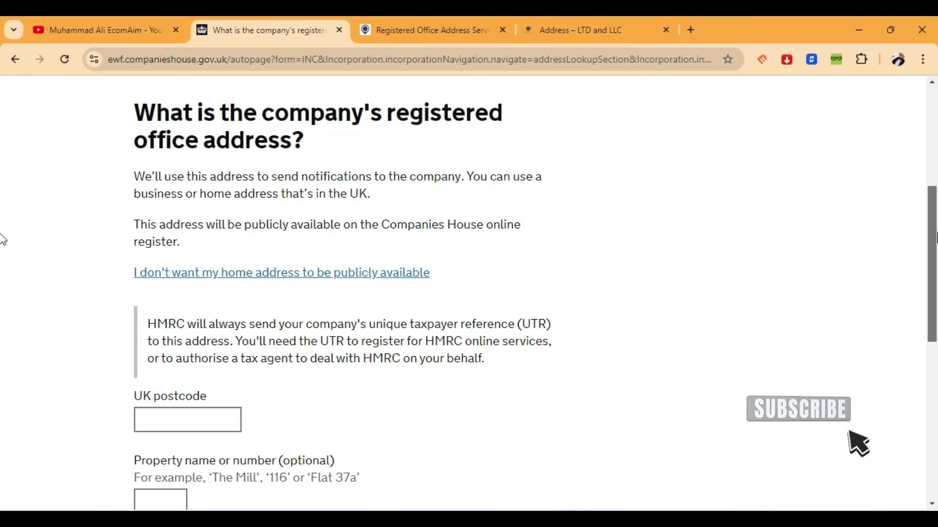
- Look up addresses for the office postcode
{"action": "scroll", "coordinate": [4, 247], "scroll_direction": "down", "scroll_amount": 1}
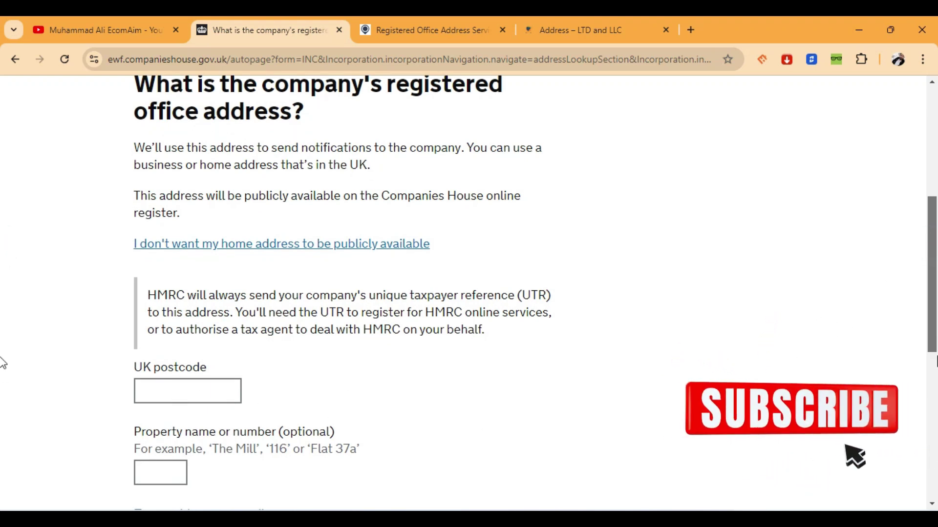
{"action": "scroll", "coordinate": [4, 360], "scroll_direction": "down", "scroll_amount": 2}
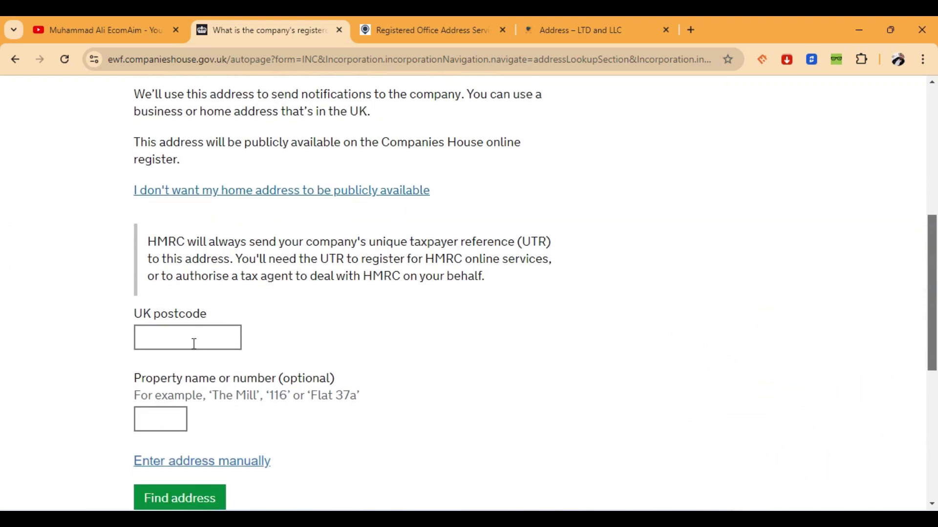
{"action": "left_click", "coordinate": [193, 339]}
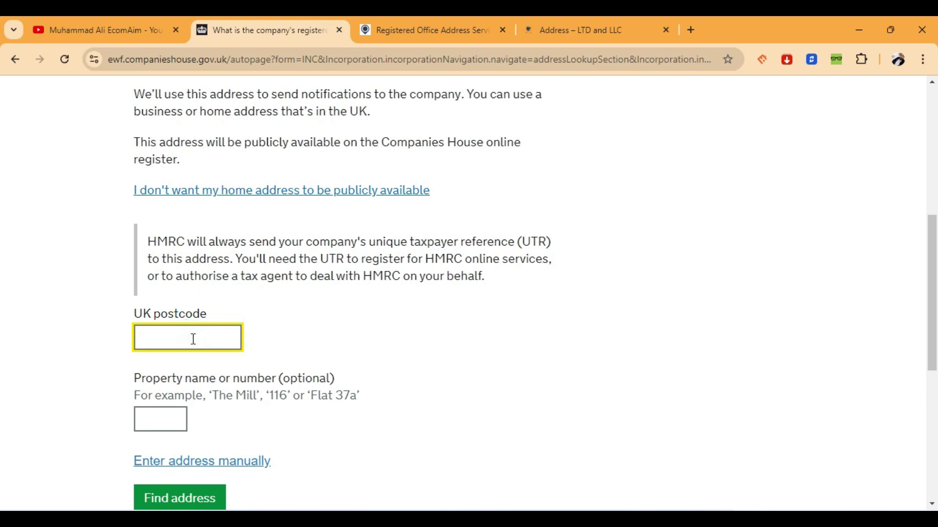
{"action": "type", "text": "NV"}
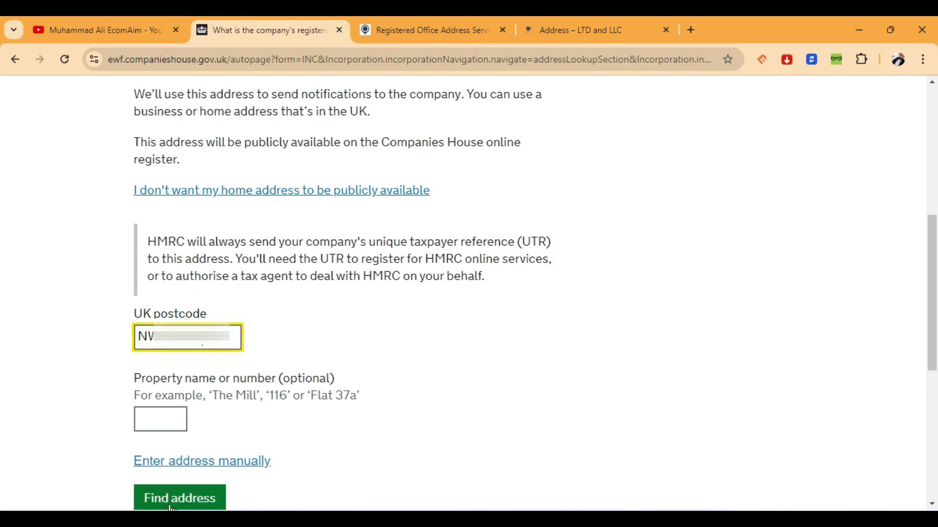
{"action": "left_click", "coordinate": [212, 497]}
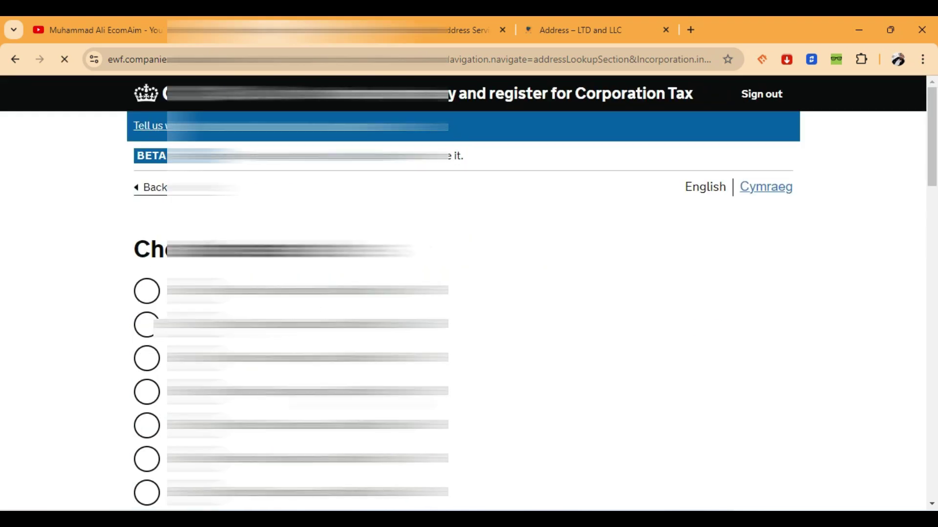
- Choose the company's address from the lookup results and submit it
{"action": "scroll", "coordinate": [511, 197], "scroll_direction": "down", "scroll_amount": 5}
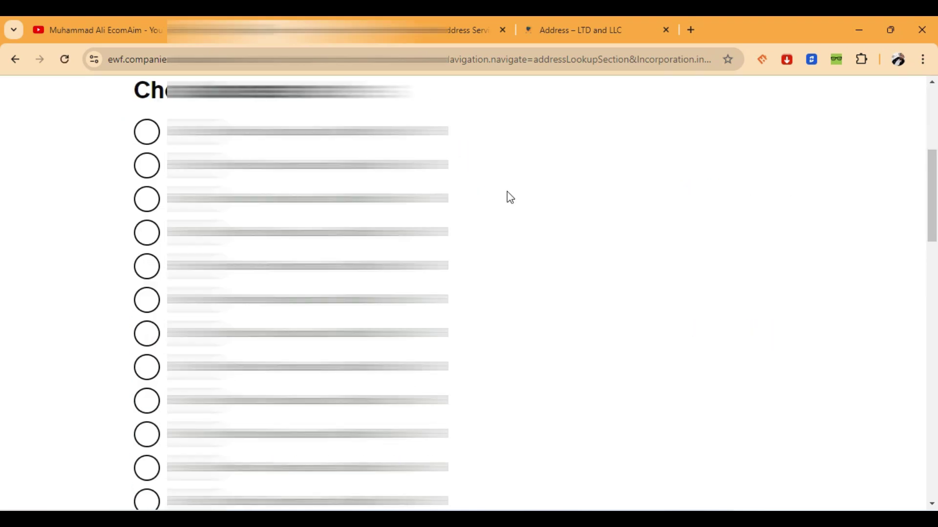
{"action": "scroll", "coordinate": [1, 329], "scroll_direction": "down", "scroll_amount": 15}
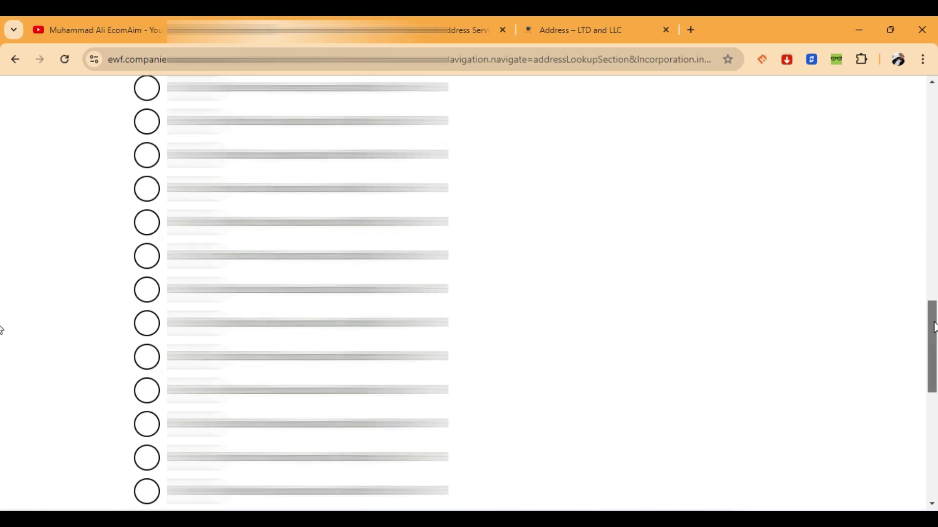
{"action": "left_click_drag", "start_coordinate": [937, 368], "coordinate": [936, 329]}
{"action": "left_click", "coordinate": [147, 345]}
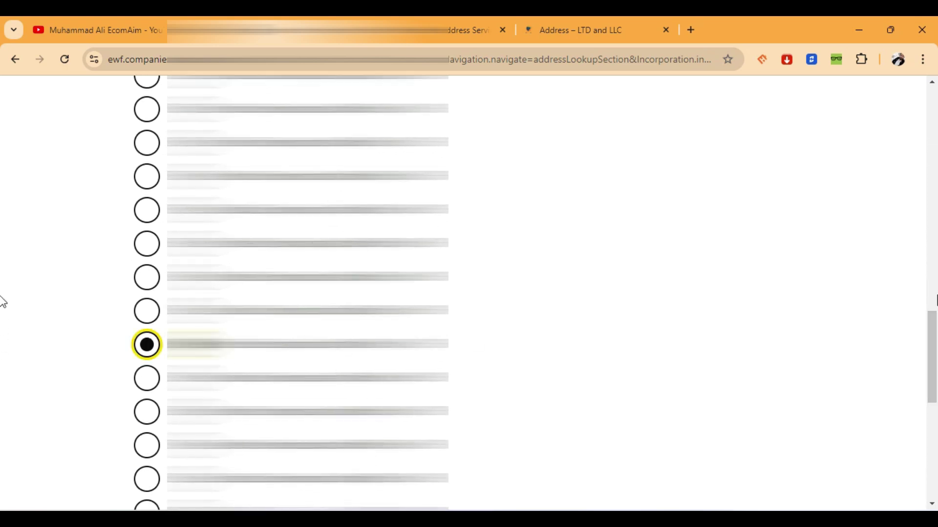
{"action": "scroll", "coordinate": [2, 351], "scroll_direction": "down", "scroll_amount": 3}
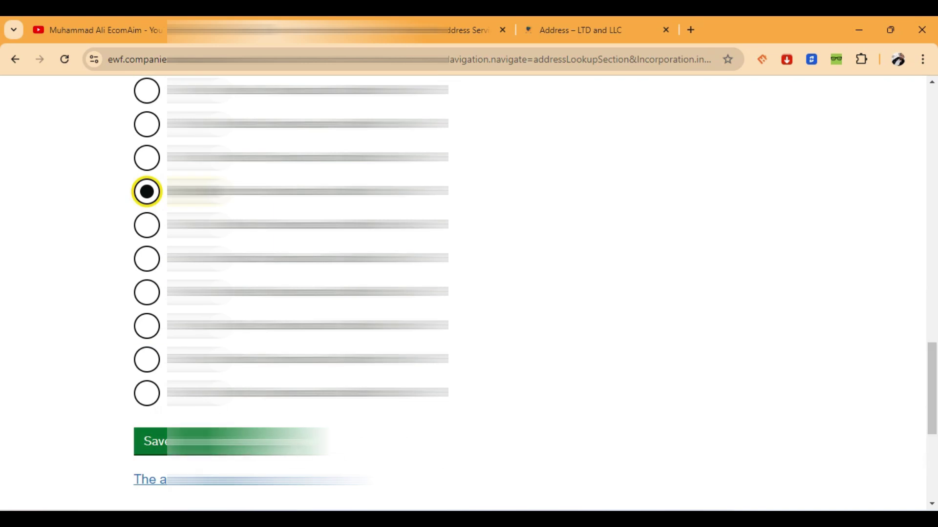
{"action": "key", "text": "Return"}
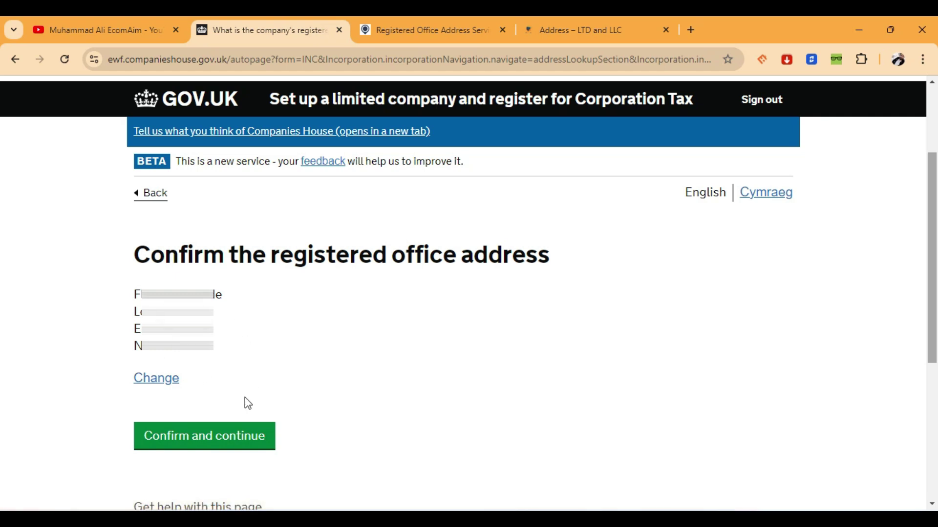
- Confirm the office address and save England and Wales as the registration jurisdiction
{"action": "left_click", "coordinate": [264, 439]}
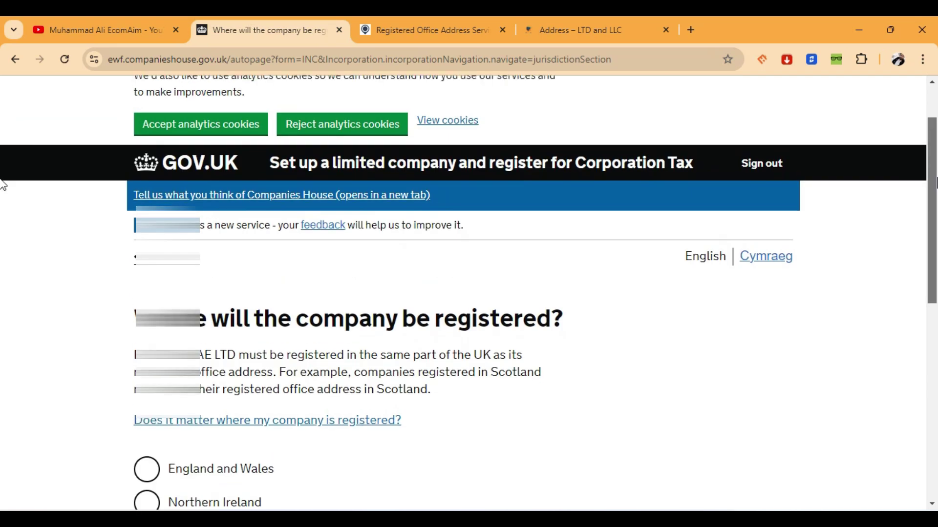
{"action": "scroll", "coordinate": [4, 186], "scroll_direction": "up", "scroll_amount": 1}
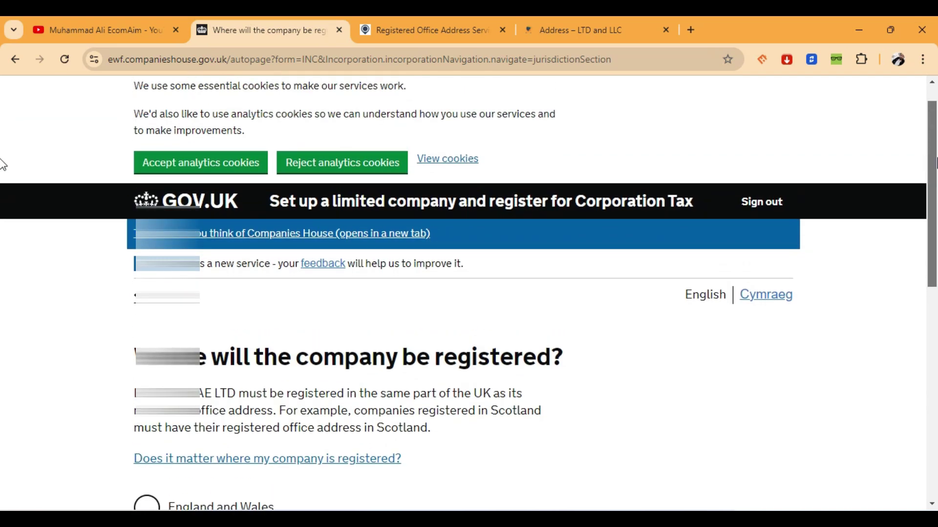
{"action": "scroll", "coordinate": [4, 176], "scroll_direction": "down", "scroll_amount": 3}
{"action": "scroll", "coordinate": [4, 208], "scroll_direction": "down", "scroll_amount": 1}
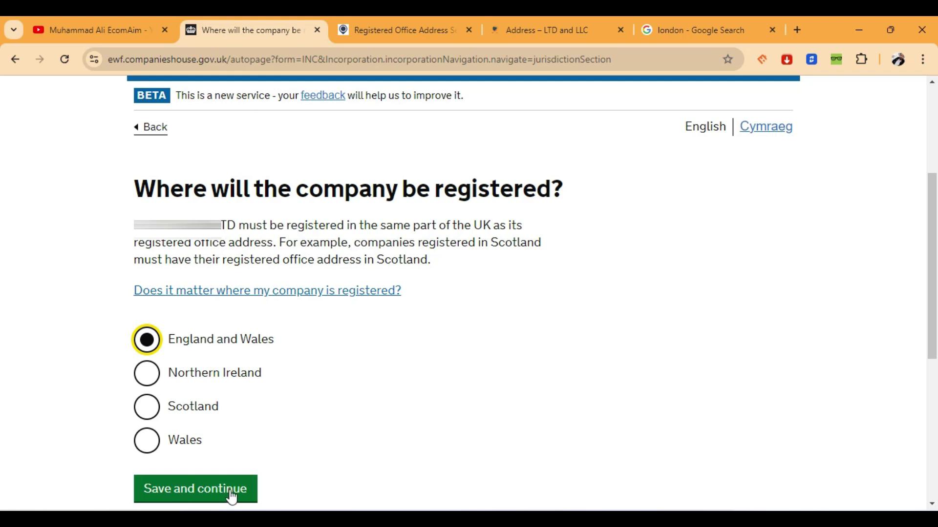
{"action": "left_click", "coordinate": [232, 497]}
{"action": "scroll", "coordinate": [2, 237], "scroll_direction": "down", "scroll_amount": 7}
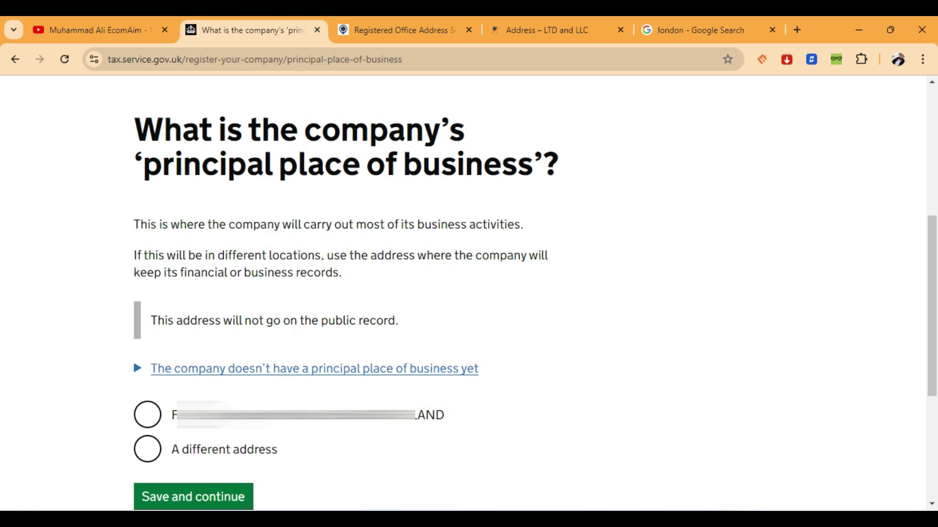
- Use the listed address as principal place of business and save HMRC contact phone and e-mail
{"action": "left_click", "coordinate": [147, 414]}
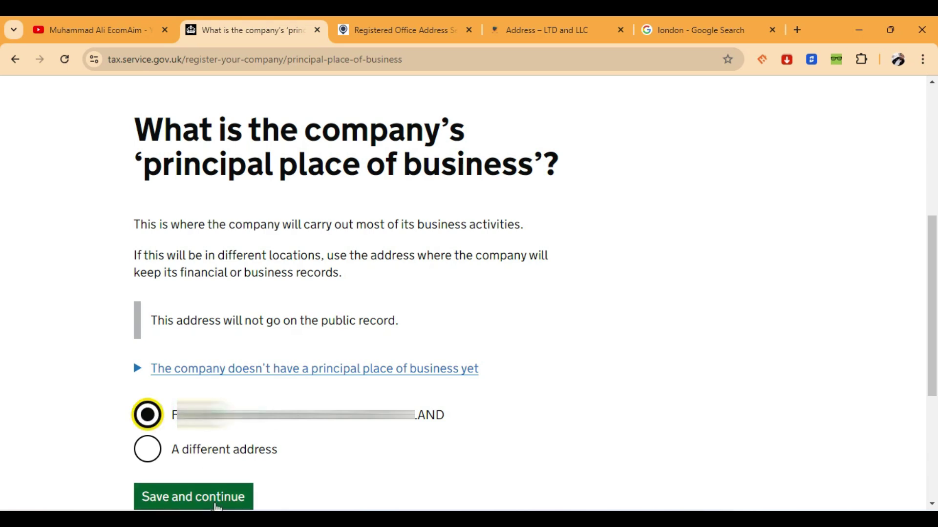
{"action": "left_click", "coordinate": [234, 495]}
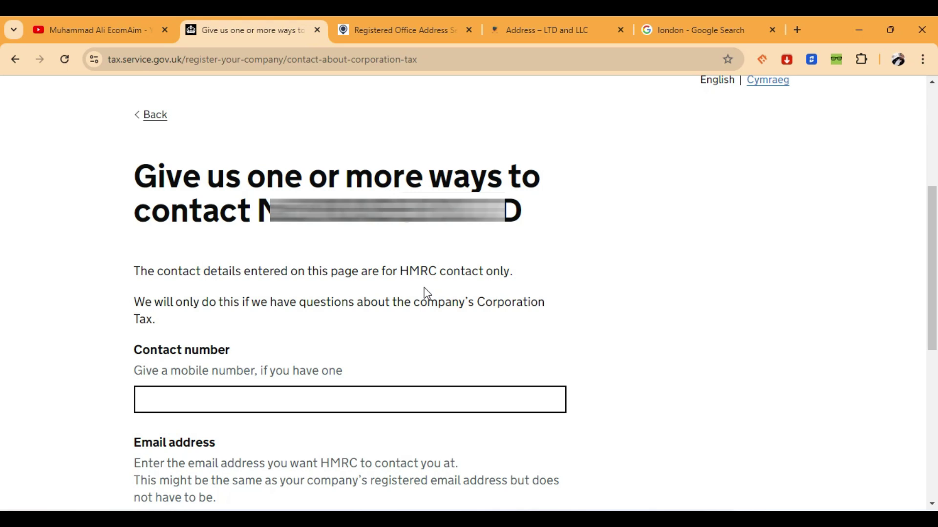
{"action": "left_click", "coordinate": [261, 407]}
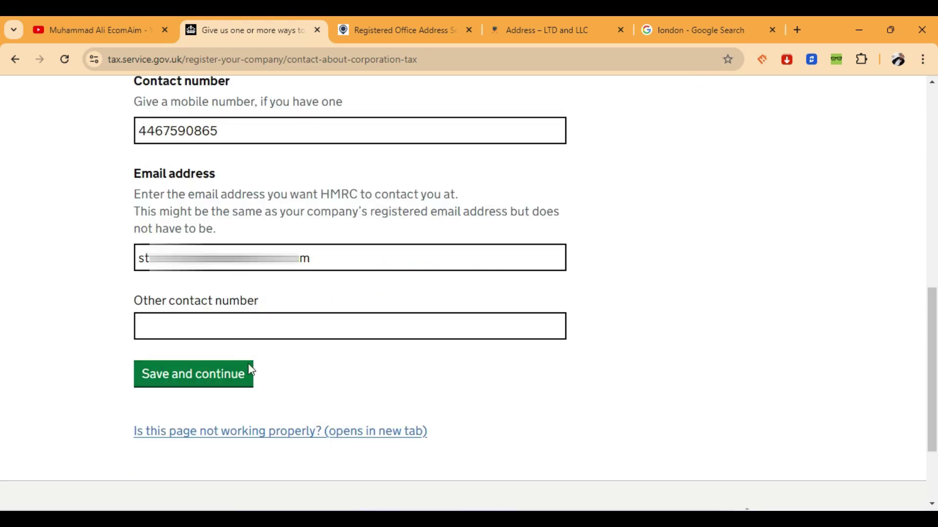
{"action": "left_click", "coordinate": [229, 381]}
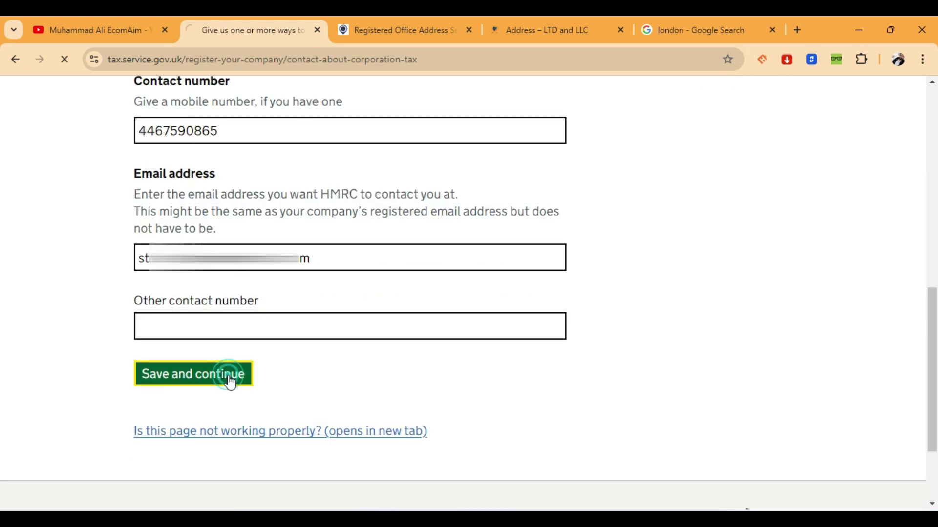
{"action": "scroll", "coordinate": [226, 381], "scroll_direction": "down", "scroll_amount": 5}
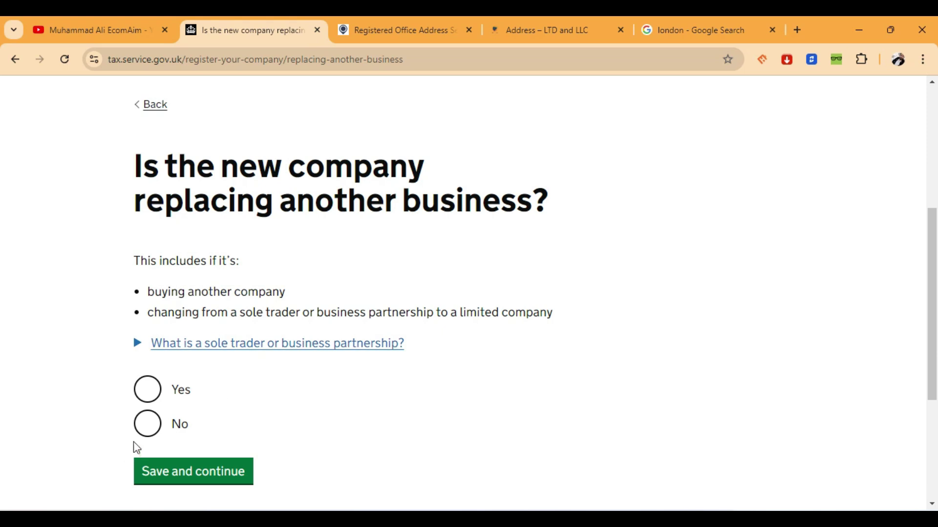
- Answer No to replacing another business and say trading starts on the set-up date
{"action": "left_click", "coordinate": [153, 434]}
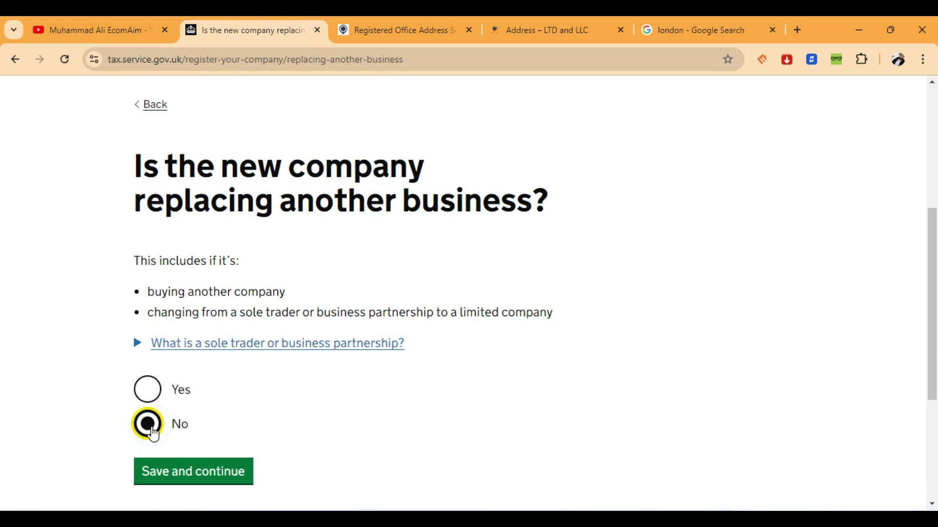
{"action": "left_click", "coordinate": [220, 485]}
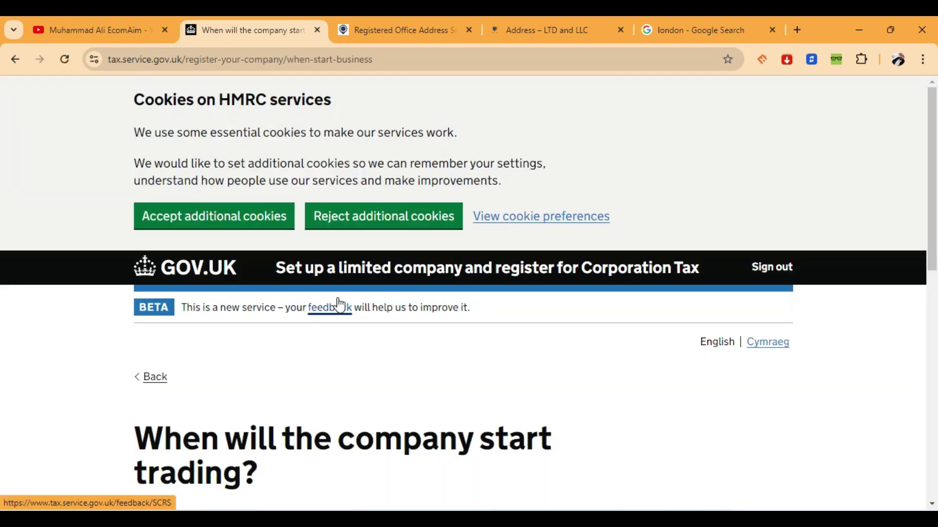
{"action": "scroll", "coordinate": [3, 230], "scroll_direction": "down", "scroll_amount": 3}
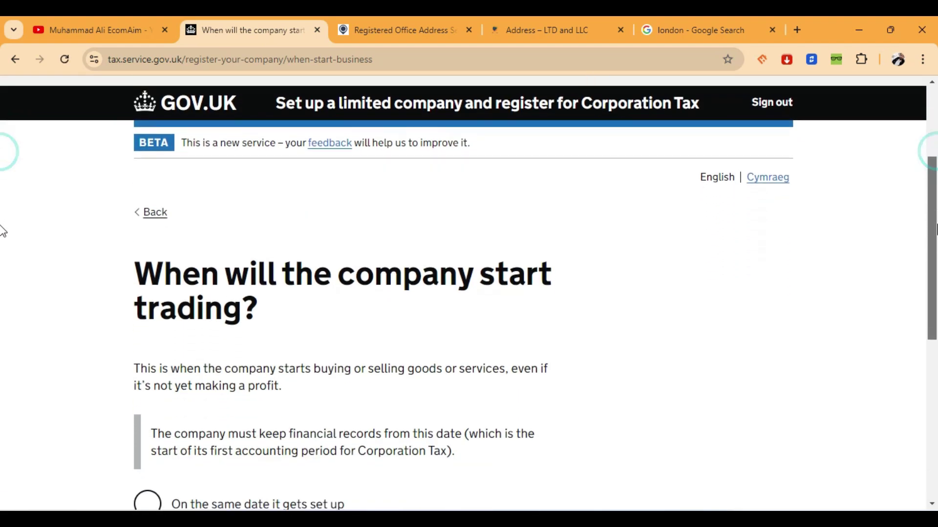
{"action": "scroll", "coordinate": [3, 229], "scroll_direction": "down", "scroll_amount": 2}
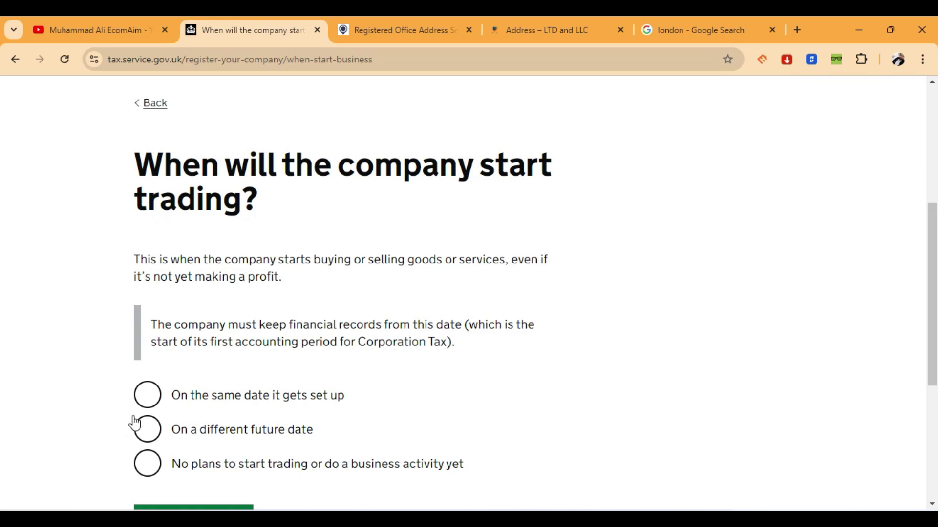
{"action": "left_click", "coordinate": [262, 398]}
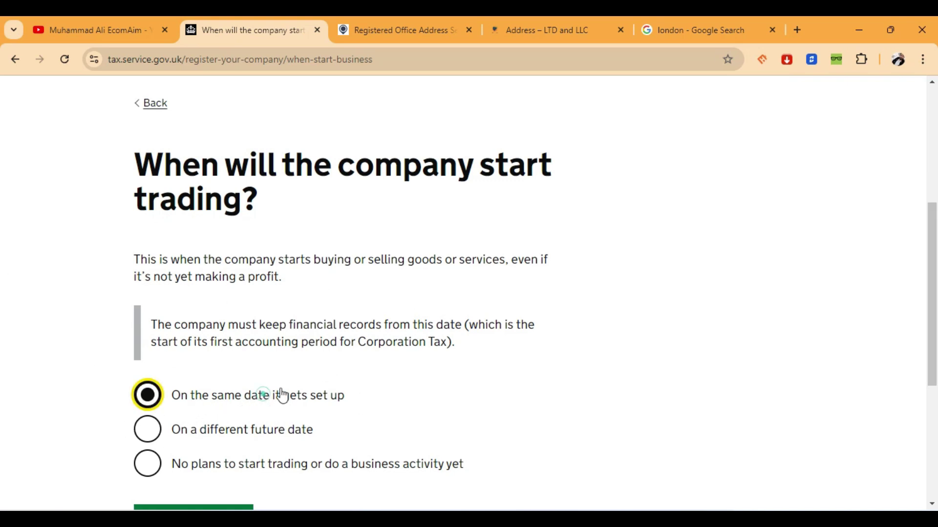
{"action": "scroll", "coordinate": [729, 383], "scroll_direction": "down", "scroll_amount": 2}
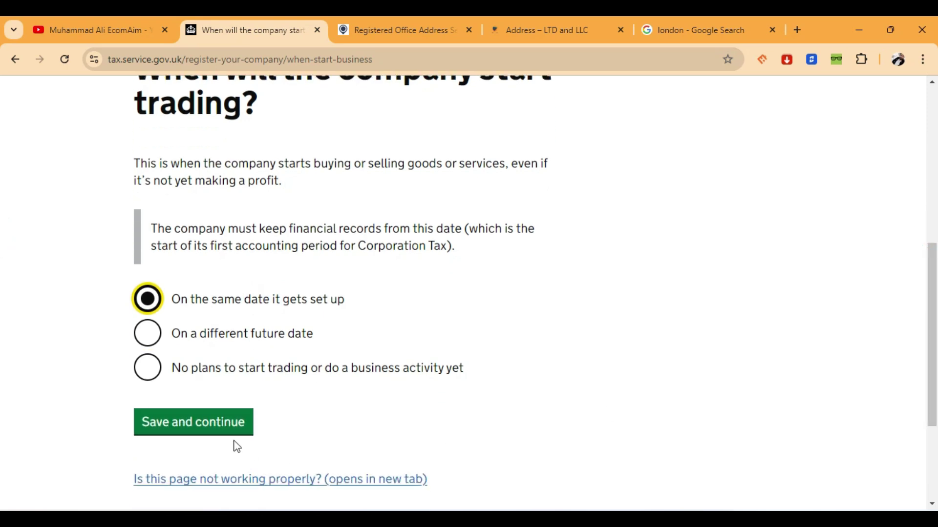
{"action": "left_click", "coordinate": [236, 426]}
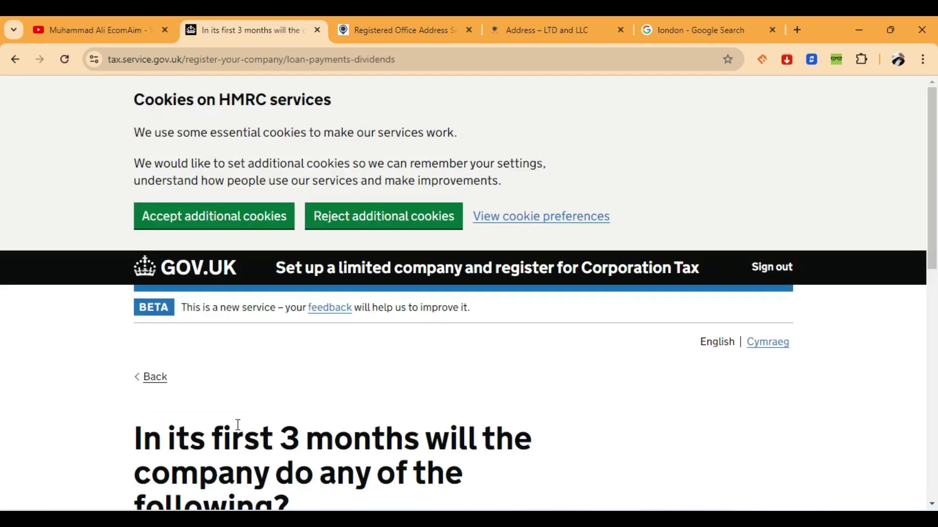
- Answer No to loan interest, royalties or overseas income in the first 3 months
{"action": "scroll", "coordinate": [2, 195], "scroll_direction": "down", "scroll_amount": 4}
{"action": "scroll", "coordinate": [2, 248], "scroll_direction": "down", "scroll_amount": 2}
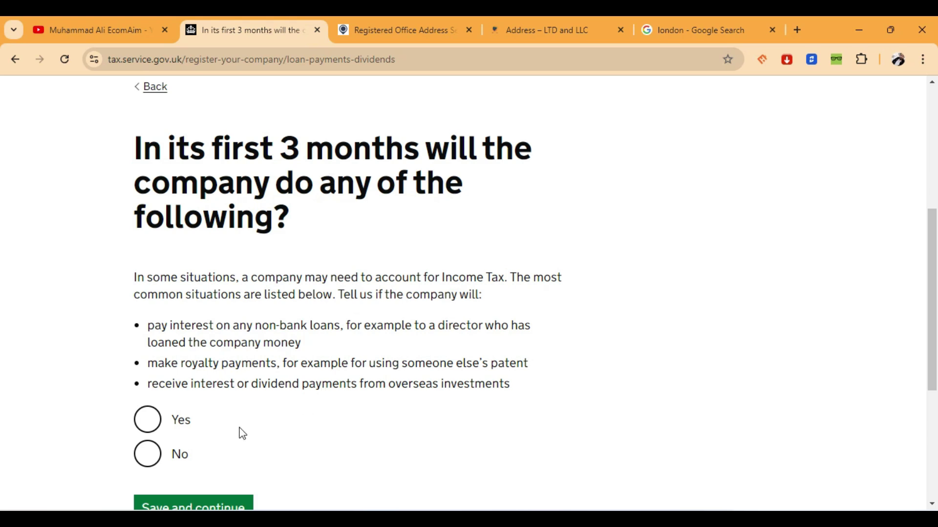
{"action": "left_click", "coordinate": [150, 465]}
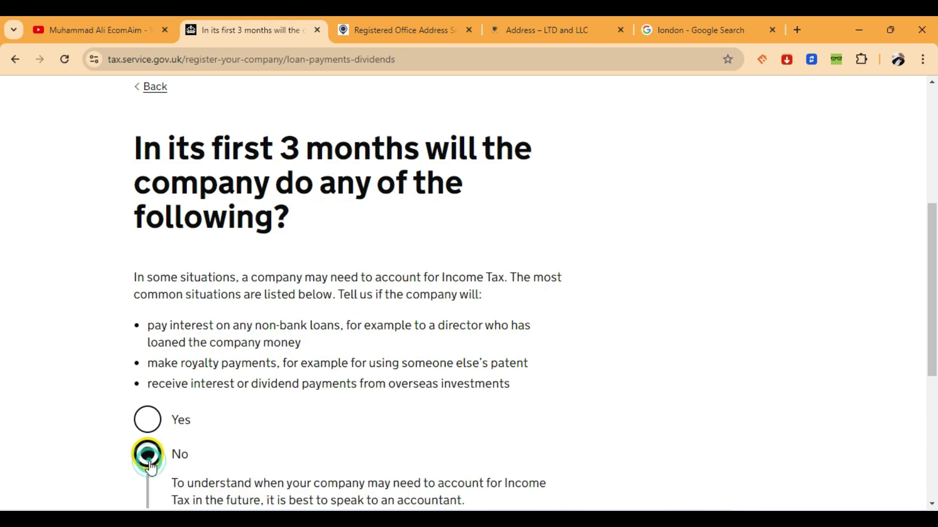
{"action": "scroll", "coordinate": [933, 249], "scroll_direction": "down", "scroll_amount": 1}
{"action": "scroll", "coordinate": [3, 274], "scroll_direction": "down", "scroll_amount": 3}
{"action": "scroll", "coordinate": [2, 291], "scroll_direction": "up", "scroll_amount": 1}
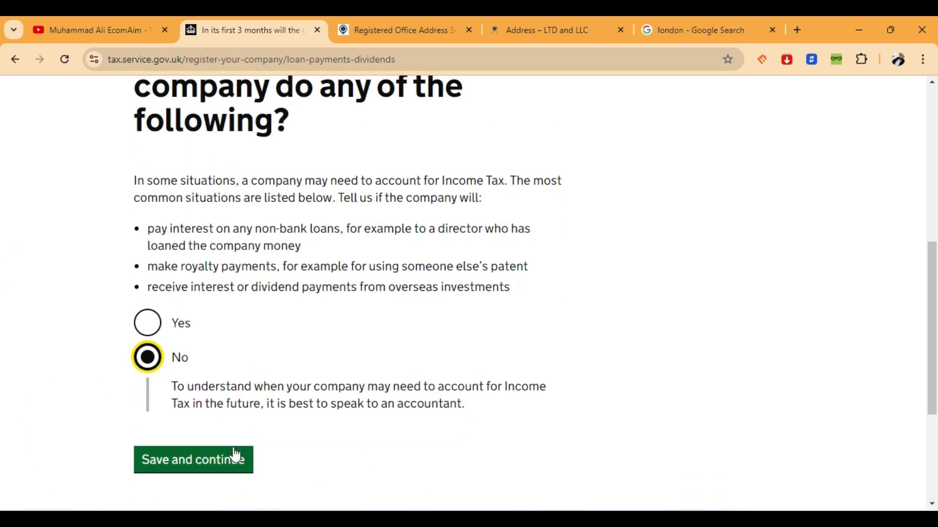
{"action": "left_click", "coordinate": [229, 464]}
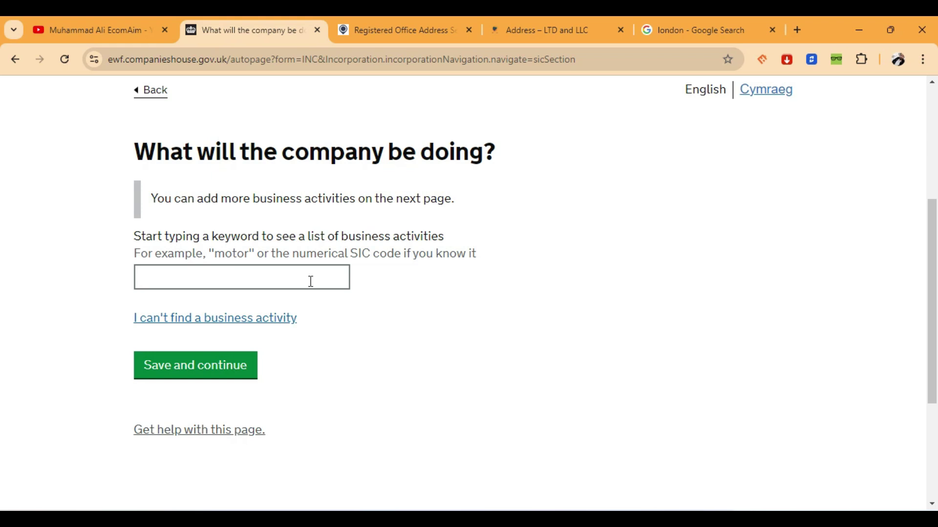
- Search code 47910 and save 'Retail sale via mail order houses or via Internet' as the activity
{"action": "left_click", "coordinate": [310, 282]}
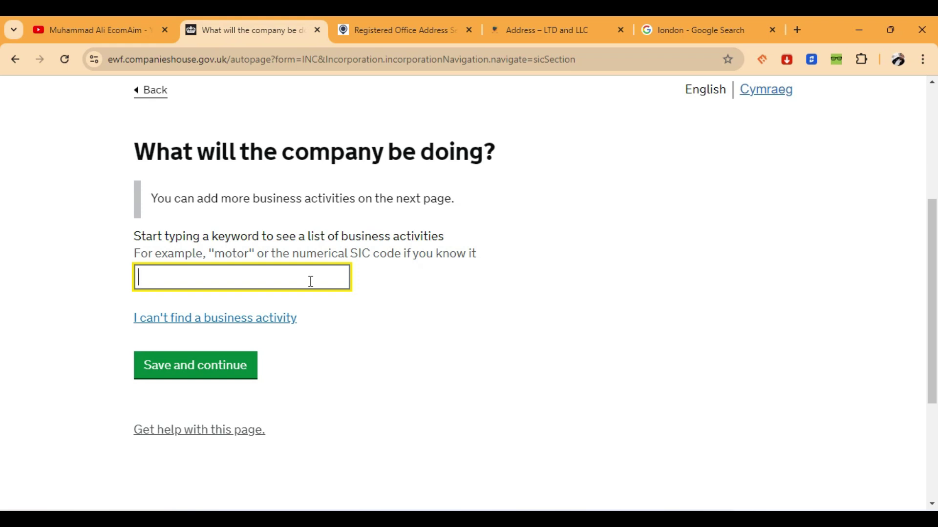
{"action": "type", "text": "47"}
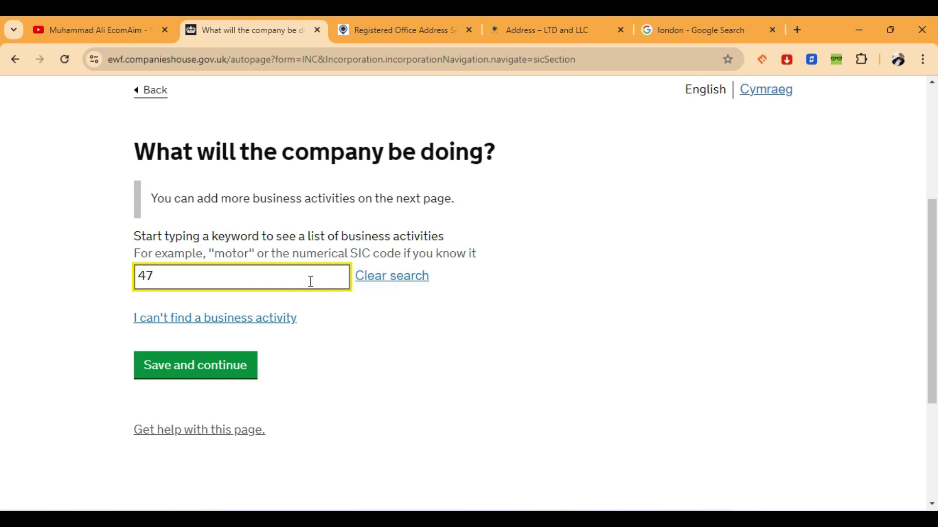
{"action": "type", "text": "910"}
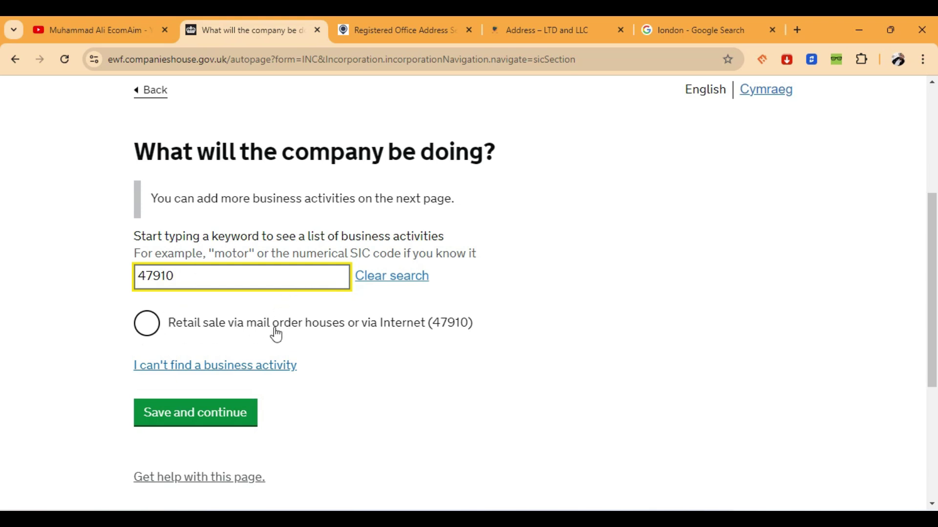
{"action": "left_click", "coordinate": [227, 324]}
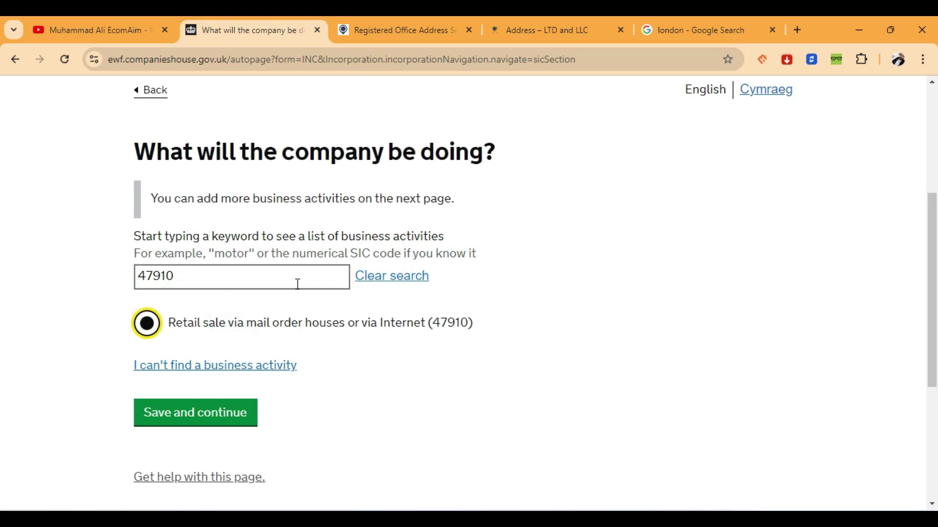
{"action": "left_click", "coordinate": [215, 416]}
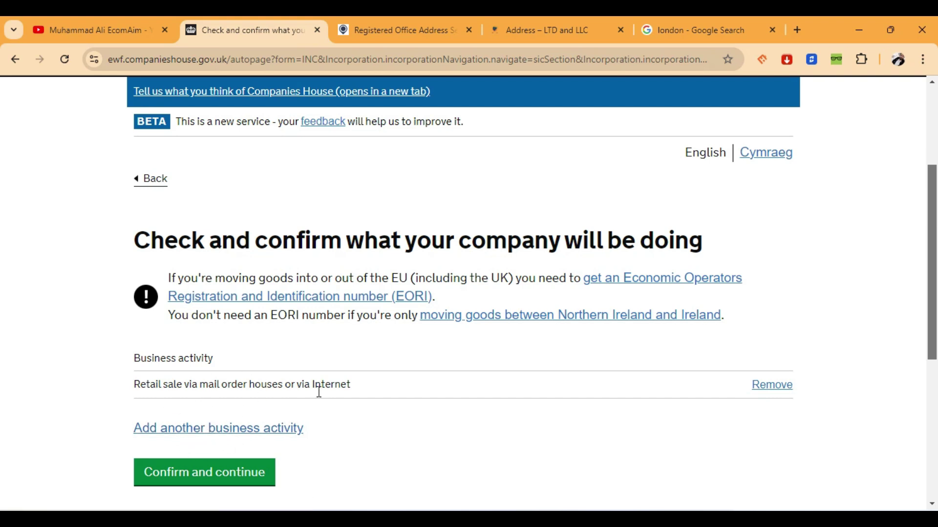
- Confirm the 47910 business activity and answer No to the Secure Register question
{"action": "left_click", "coordinate": [156, 382]}
{"action": "left_click", "coordinate": [237, 480]}
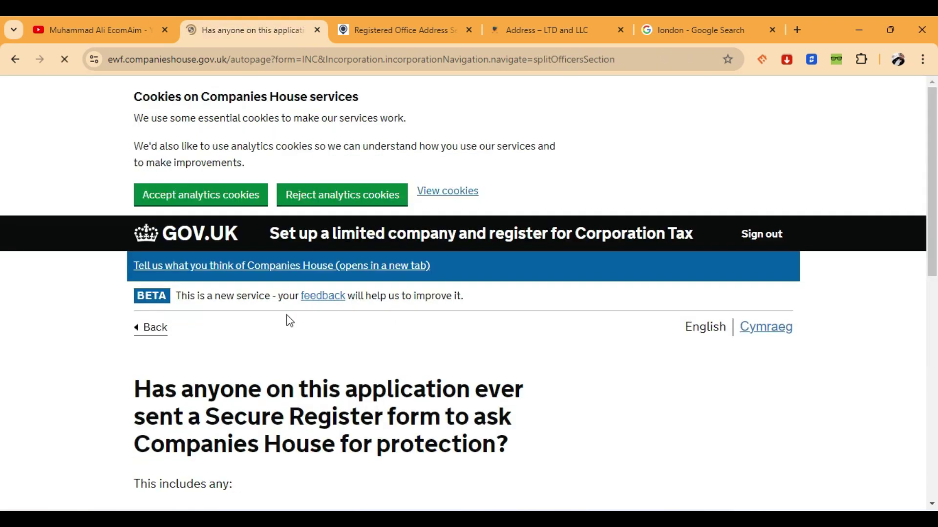
{"action": "scroll", "coordinate": [289, 397], "scroll_direction": "down", "scroll_amount": 4}
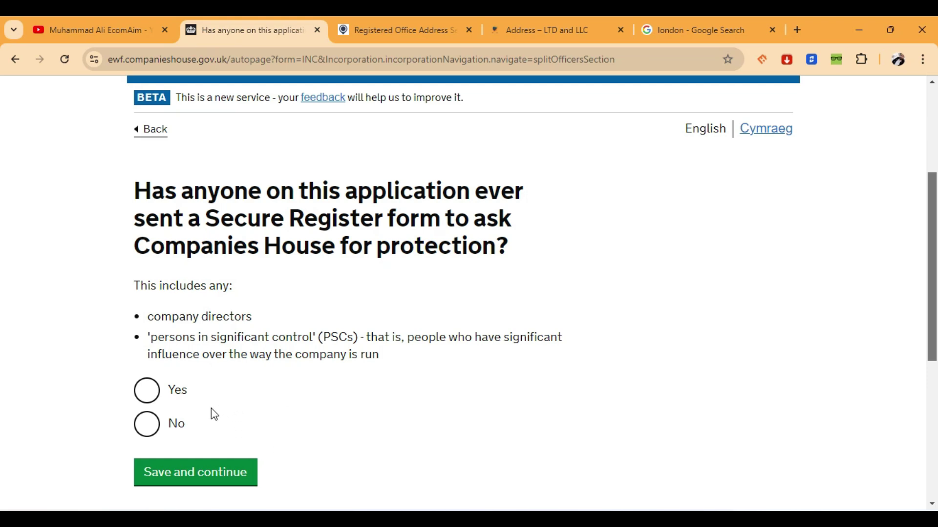
{"action": "left_click", "coordinate": [177, 423]}
{"action": "left_click", "coordinate": [219, 468]}
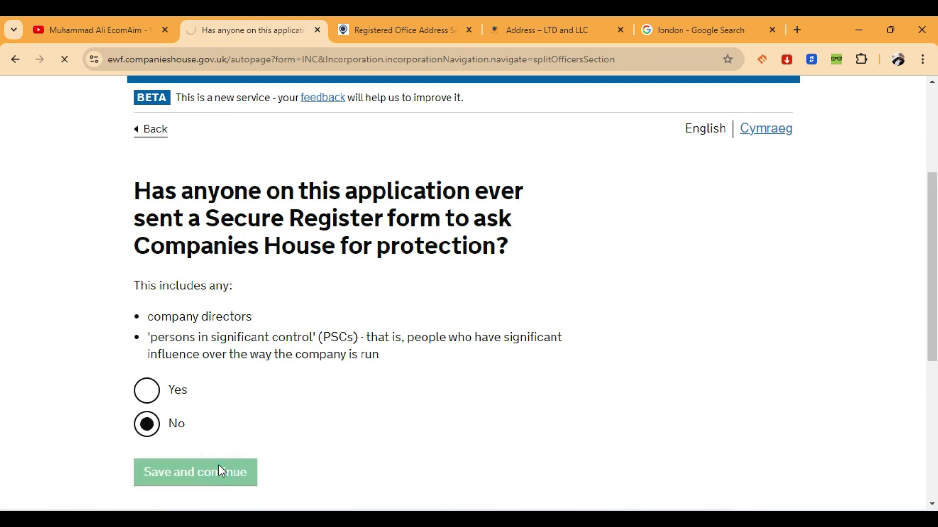
{"action": "left_click_drag", "start_coordinate": [933, 153], "coordinate": [937, 224]}
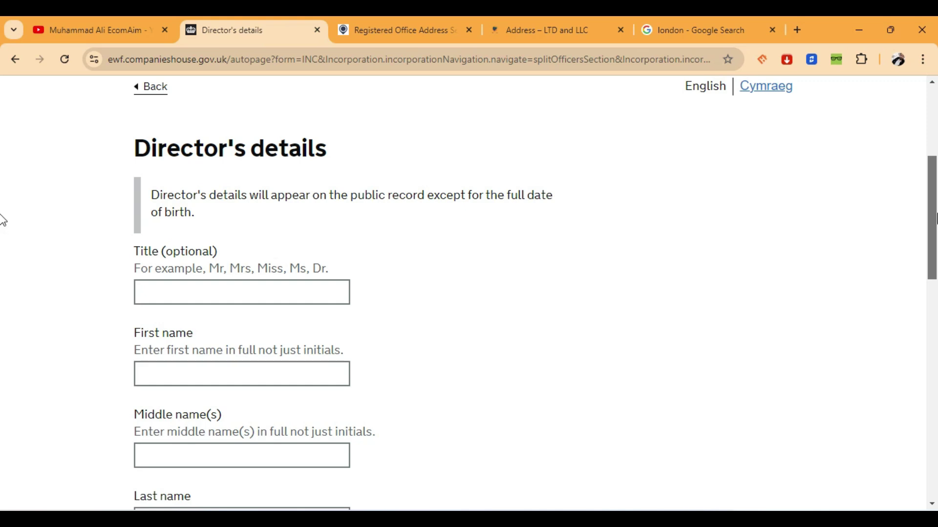
- Enter Dr as the director's title on the Director's details form
{"action": "scroll", "coordinate": [1, 184], "scroll_direction": "down", "scroll_amount": 5}
{"action": "scroll", "coordinate": [3, 251], "scroll_direction": "down", "scroll_amount": 2}
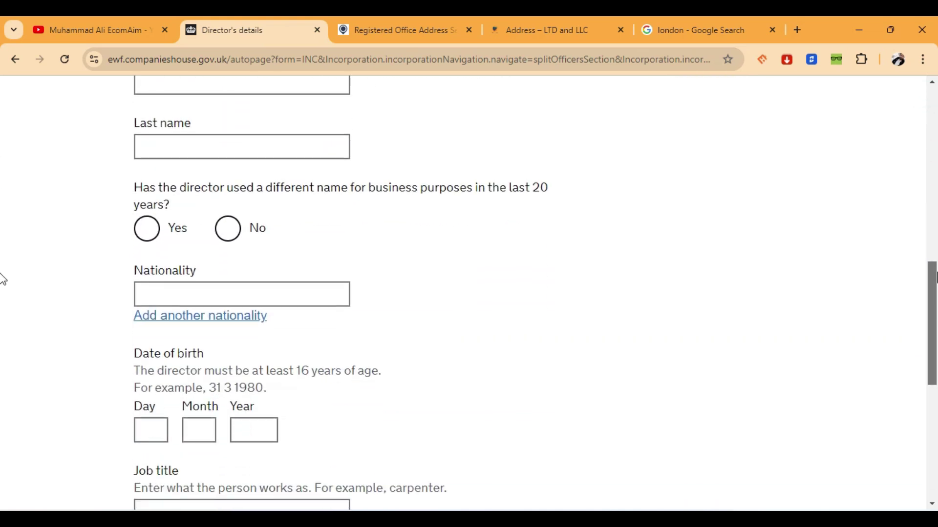
{"action": "scroll", "coordinate": [3, 280], "scroll_direction": "down", "scroll_amount": 2}
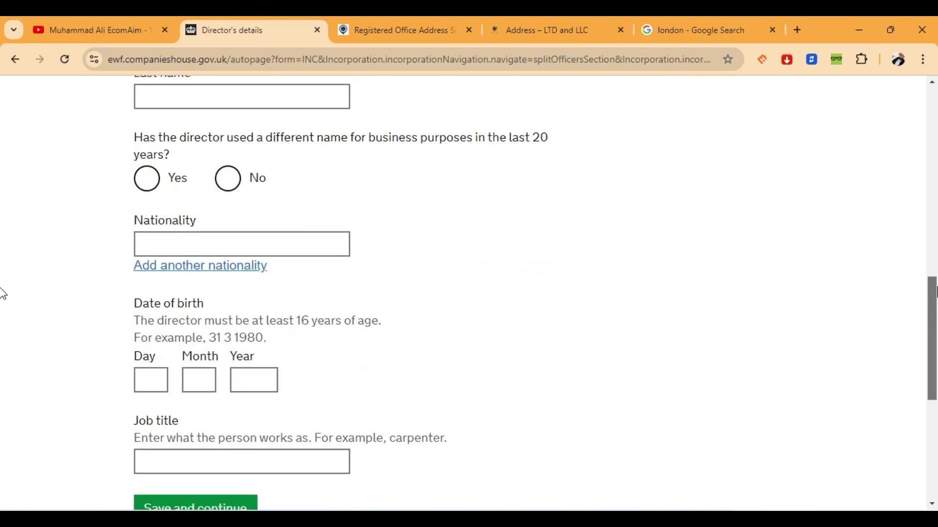
{"action": "scroll", "coordinate": [3, 312], "scroll_direction": "down", "scroll_amount": 2}
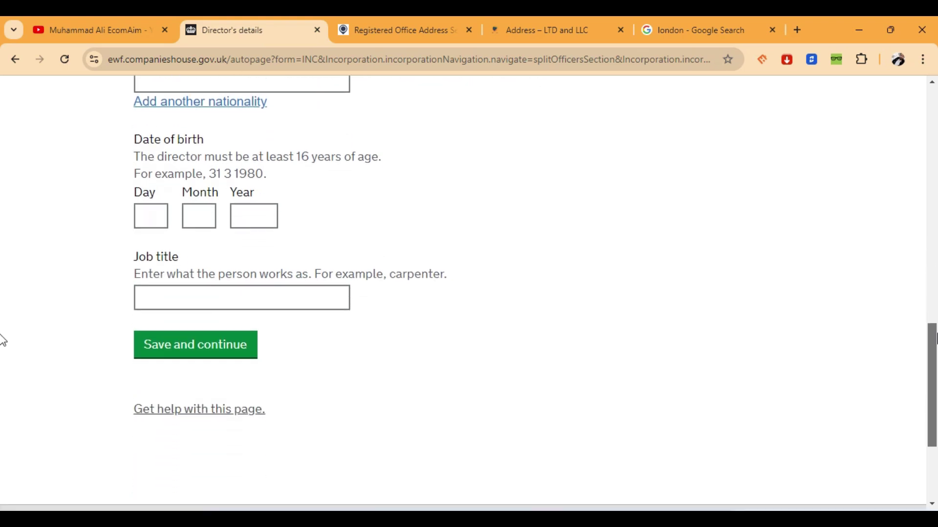
{"action": "scroll", "coordinate": [3, 341], "scroll_direction": "up", "scroll_amount": 7}
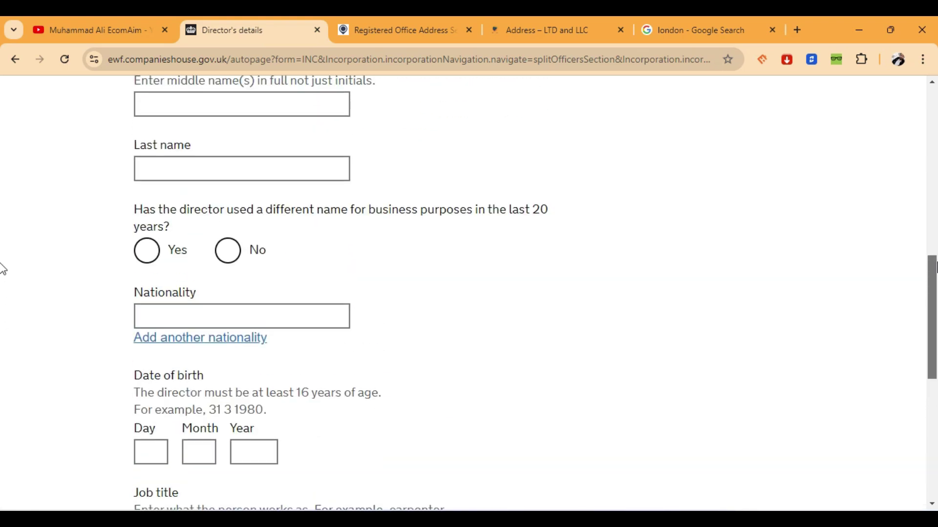
{"action": "scroll", "coordinate": [2, 195], "scroll_direction": "up", "scroll_amount": 5}
{"action": "scroll", "coordinate": [2, 183], "scroll_direction": "down", "scroll_amount": 2}
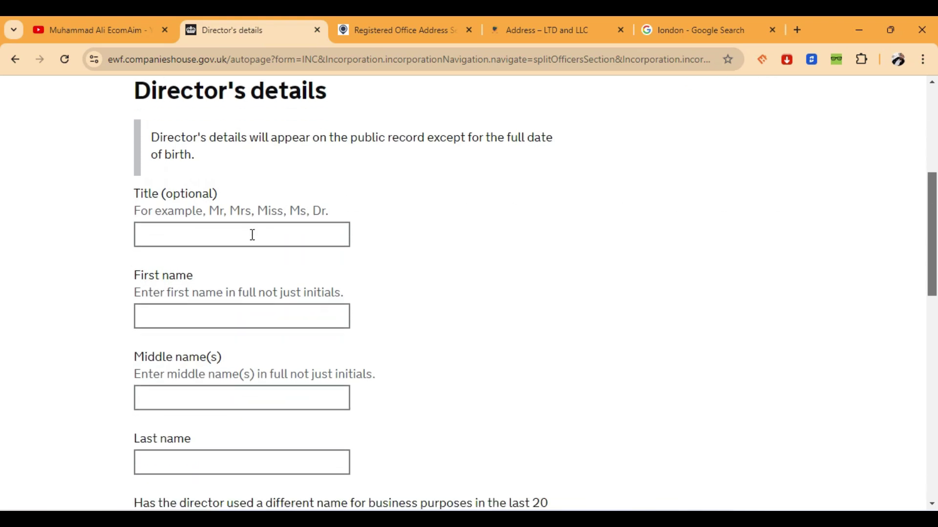
{"action": "left_click", "coordinate": [279, 231]}
{"action": "type", "text": "Dr"}
{"action": "key", "text": "Tab"}
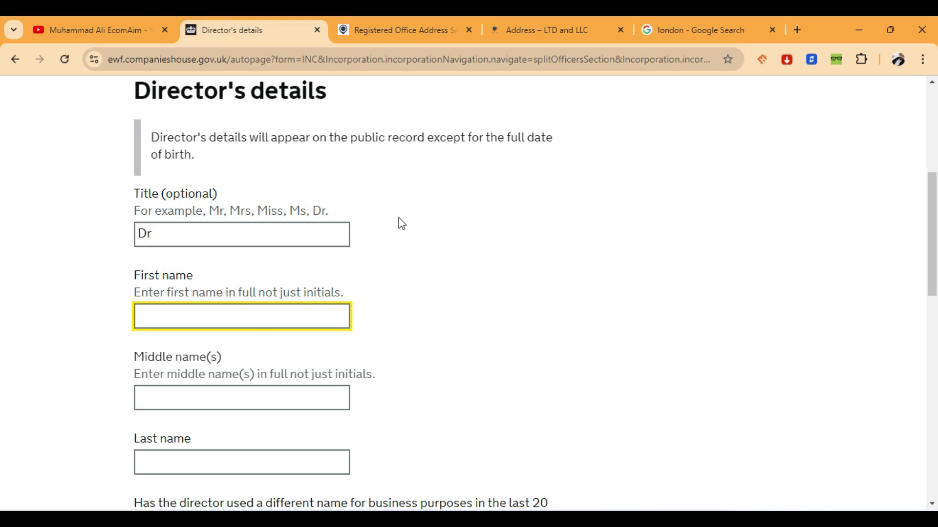
- Answer No to another business name, fill in nationality, and set the job title to Company Director
{"action": "scroll", "coordinate": [398, 223], "scroll_direction": "down", "scroll_amount": 2}
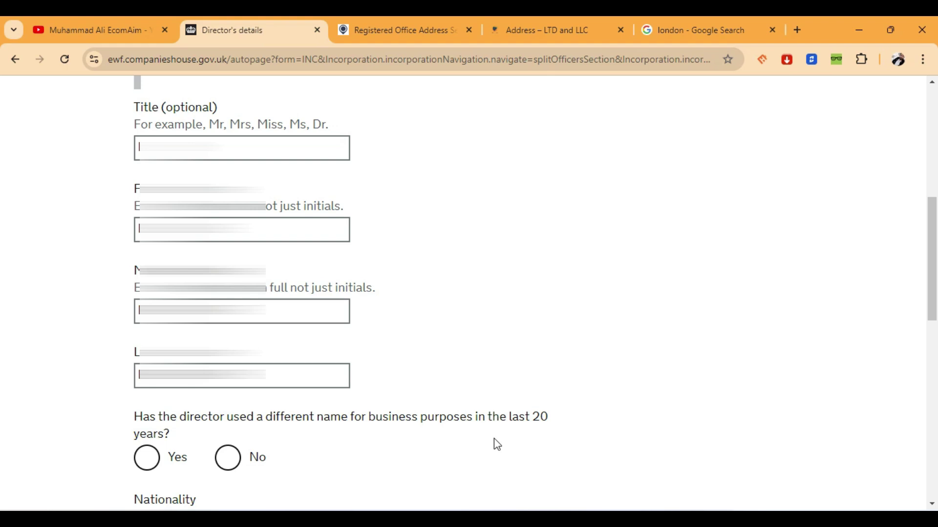
{"action": "left_click", "coordinate": [219, 472]}
{"action": "scroll", "coordinate": [219, 472], "scroll_direction": "down", "scroll_amount": 6}
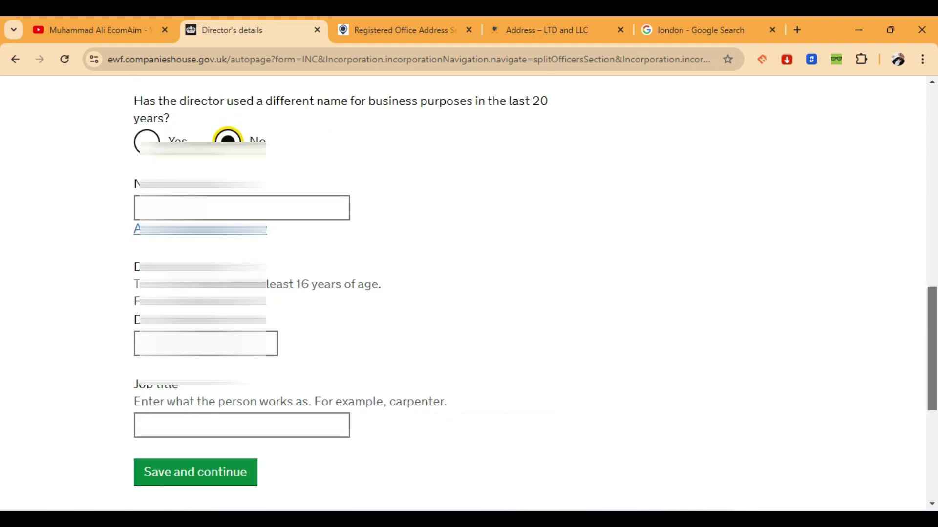
{"action": "left_click", "coordinate": [272, 205]}
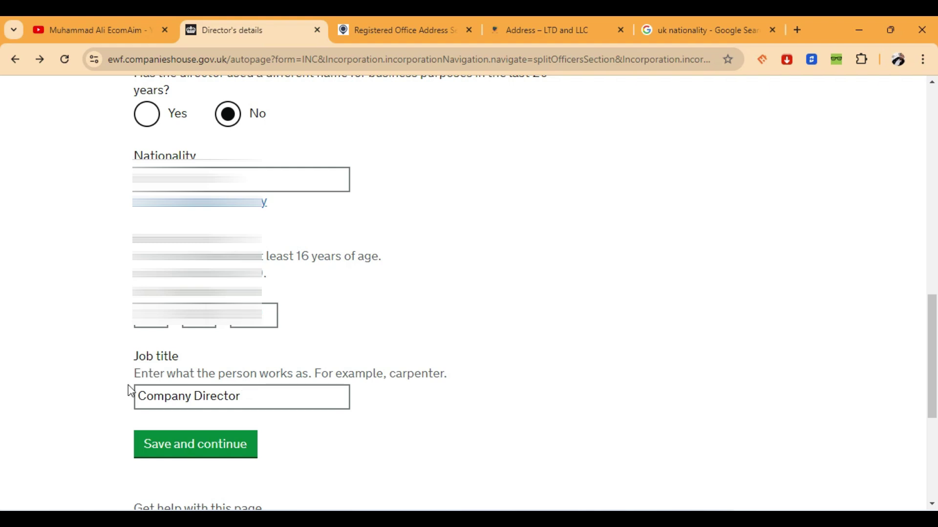
{"action": "triple_click", "coordinate": [283, 403]}
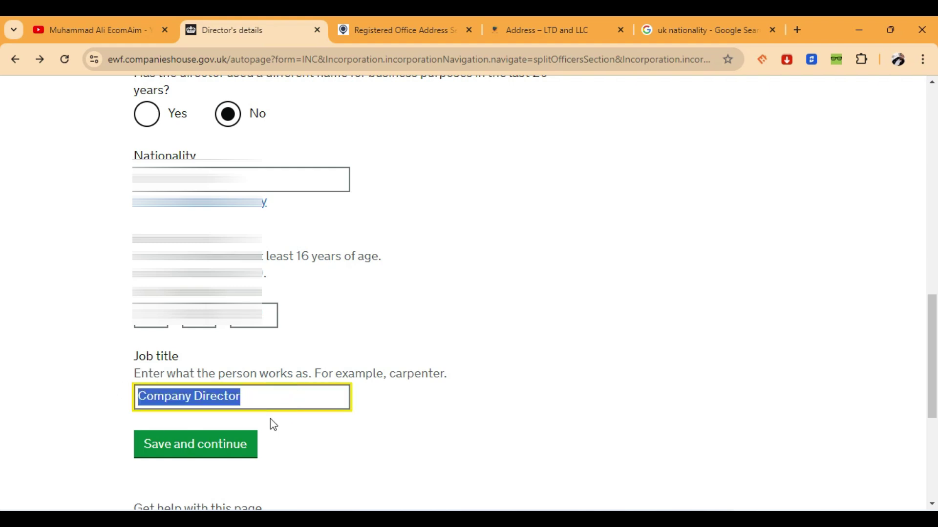
- Save the director's details, use the listed correspondence address, choose a different home address, and continue past filing reminders
{"action": "left_click", "coordinate": [243, 456]}
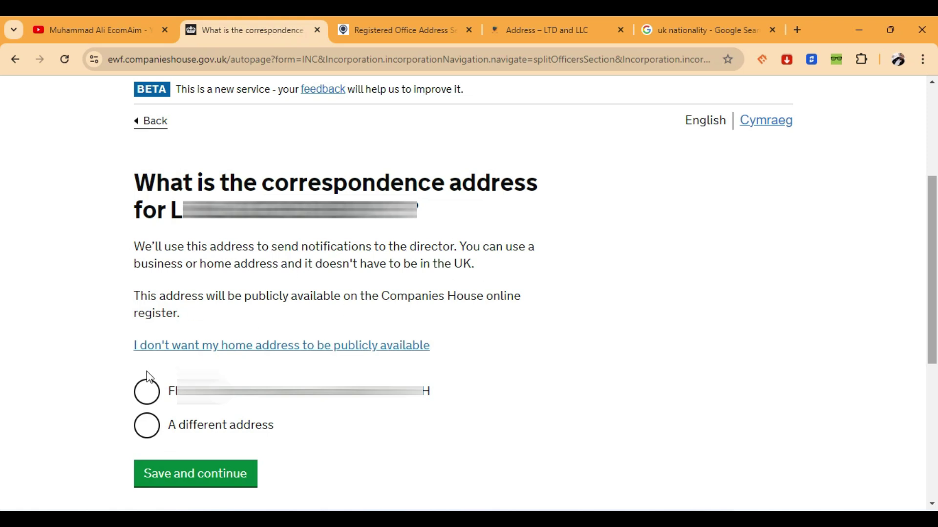
{"action": "left_click", "coordinate": [147, 400]}
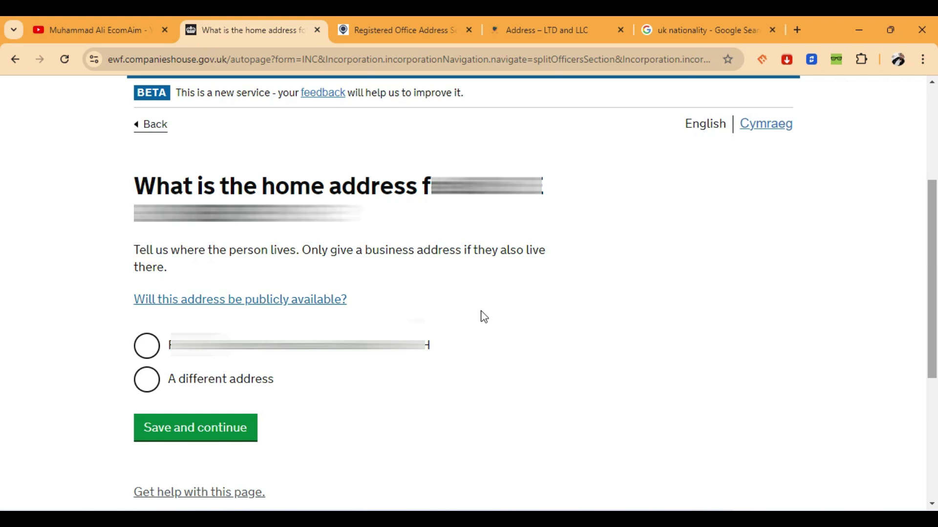
{"action": "left_click", "coordinate": [148, 390]}
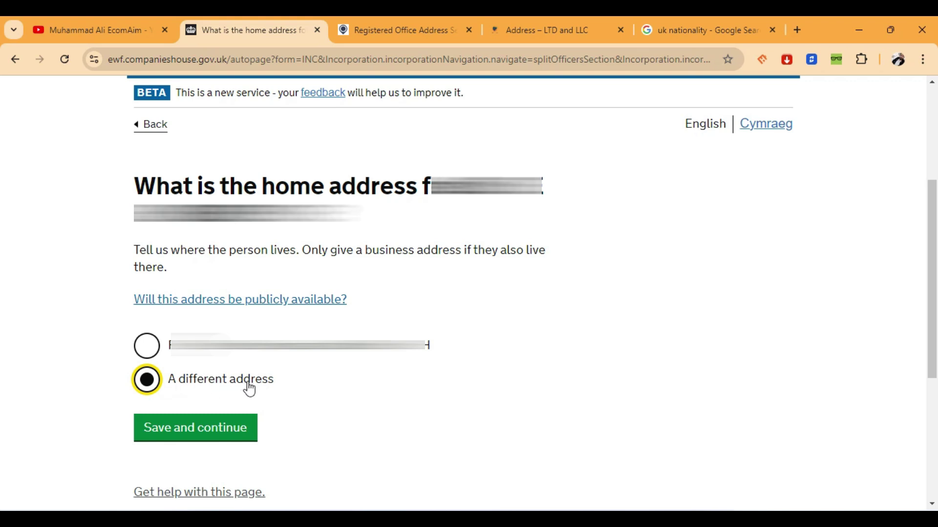
{"action": "key", "text": "Return"}
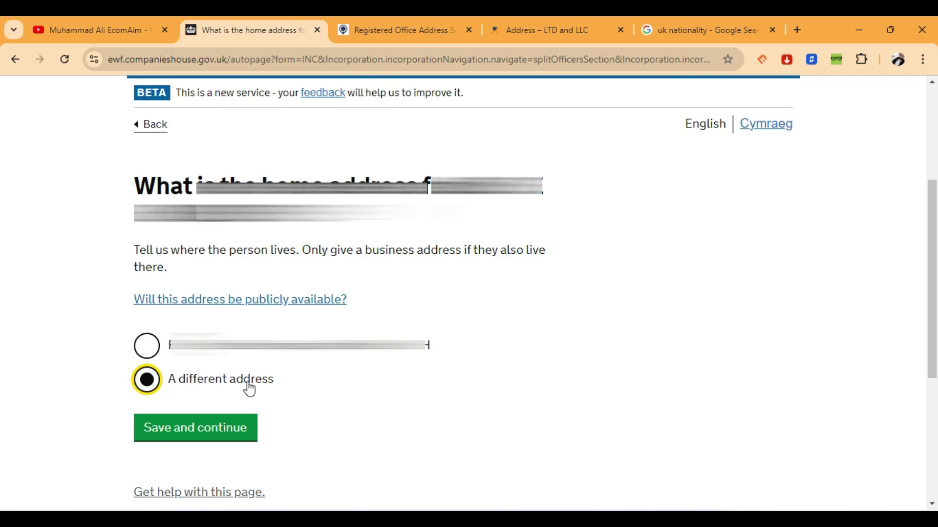
{"action": "left_click", "coordinate": [204, 379]}
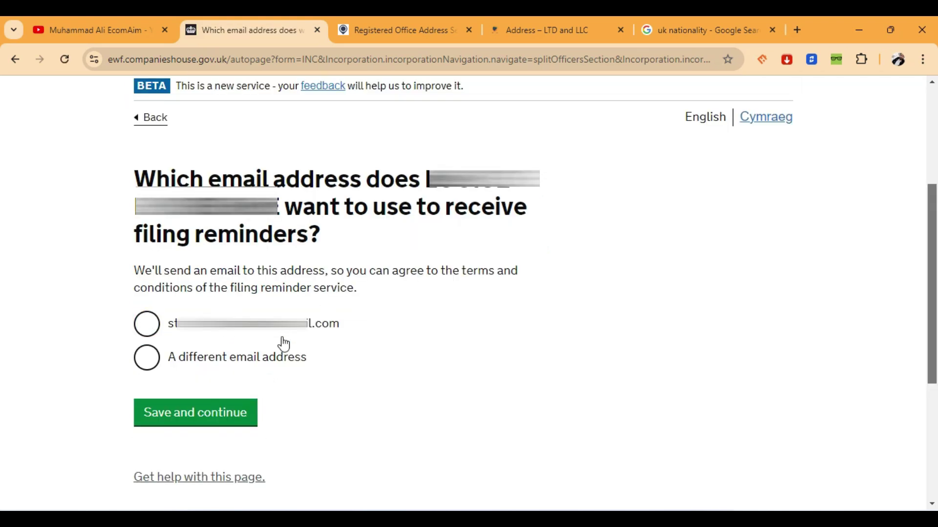
- Send filing reminders to the listed email and answer No to adding another director
{"action": "left_click", "coordinate": [158, 326]}
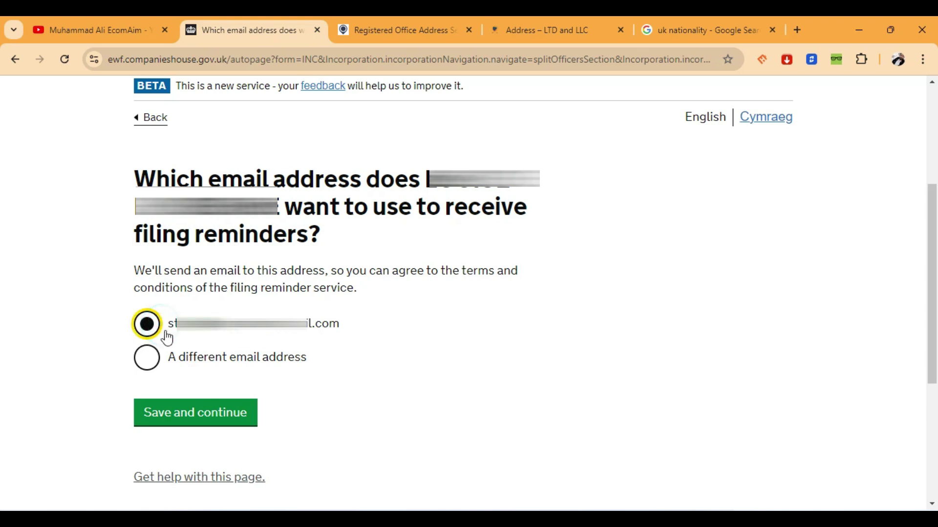
{"action": "left_click", "coordinate": [232, 422]}
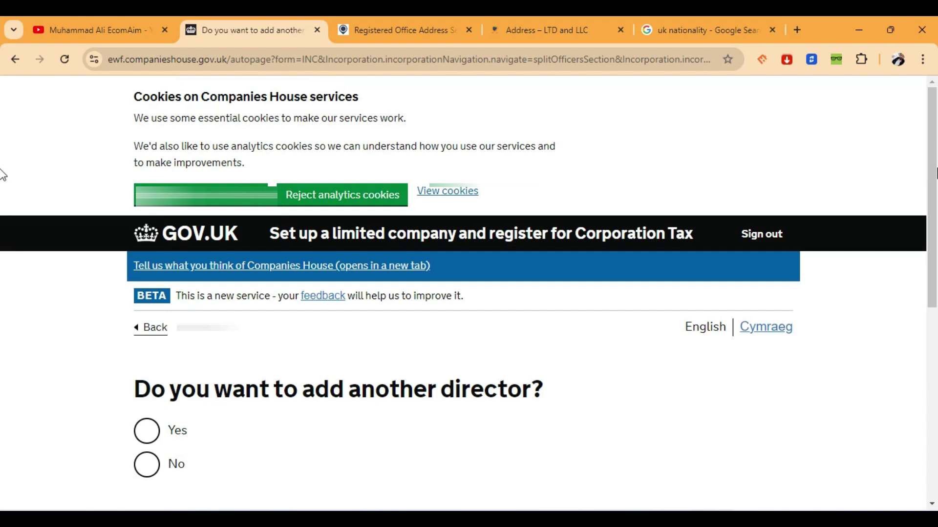
{"action": "scroll", "coordinate": [3, 170], "scroll_direction": "down", "scroll_amount": 3}
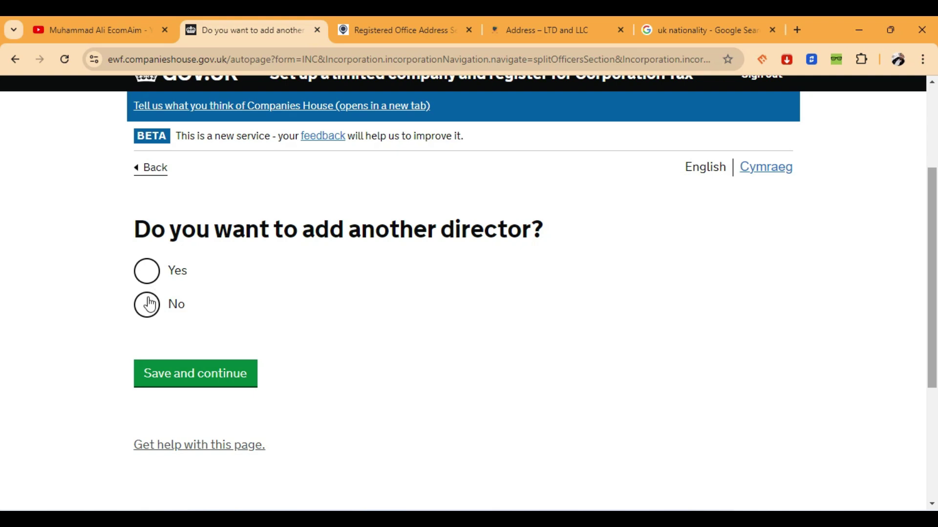
{"action": "left_click", "coordinate": [149, 303]}
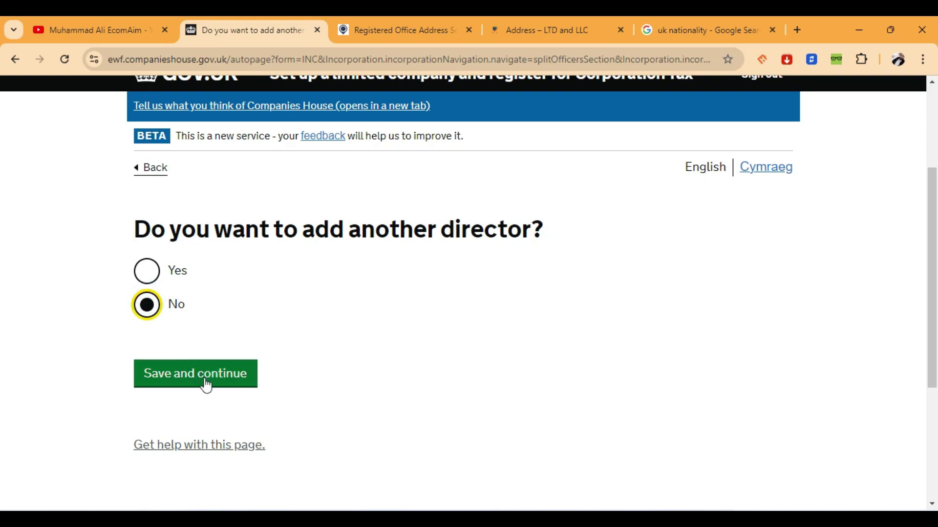
{"action": "left_click", "coordinate": [220, 372]}
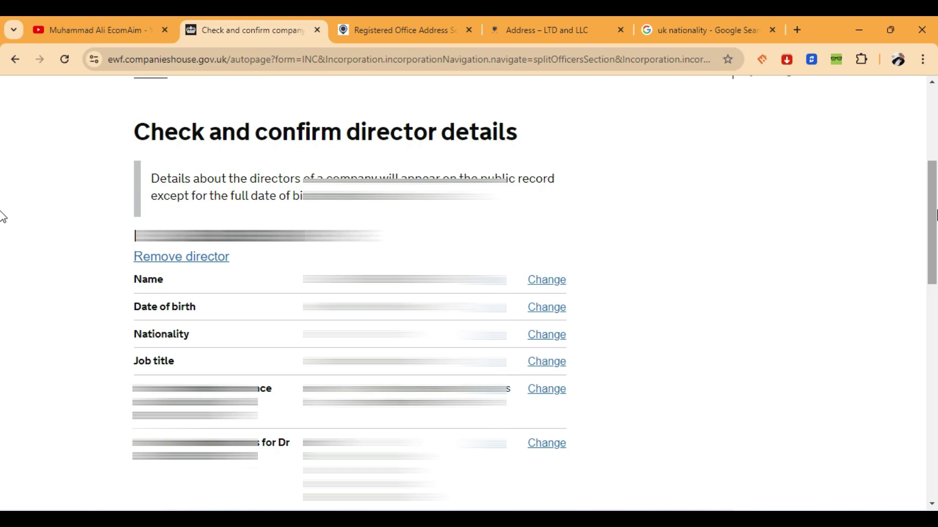
- Review the 'Check and confirm director details' summary and confirm it
{"action": "scroll", "coordinate": [2, 193], "scroll_direction": "down", "scroll_amount": 5}
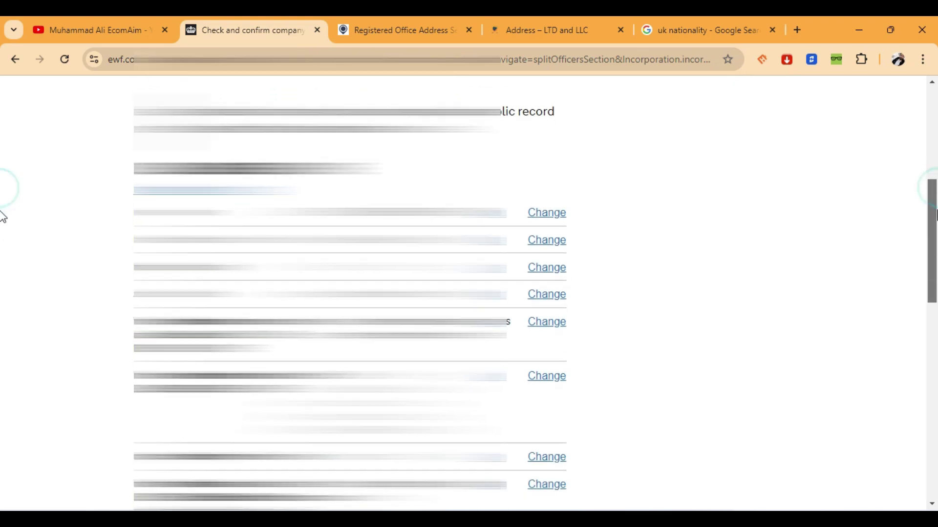
{"action": "scroll", "coordinate": [2, 259], "scroll_direction": "down", "scroll_amount": 2}
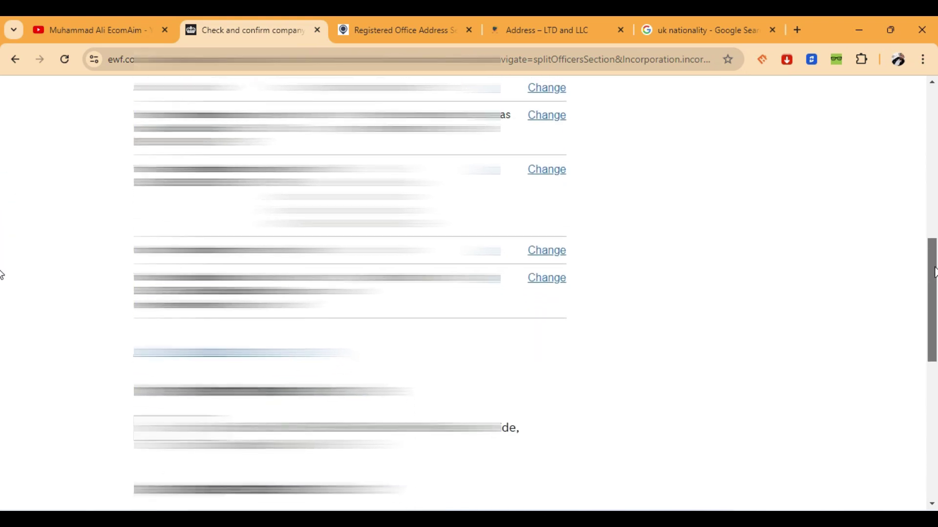
{"action": "scroll", "coordinate": [3, 293], "scroll_direction": "down", "scroll_amount": 4}
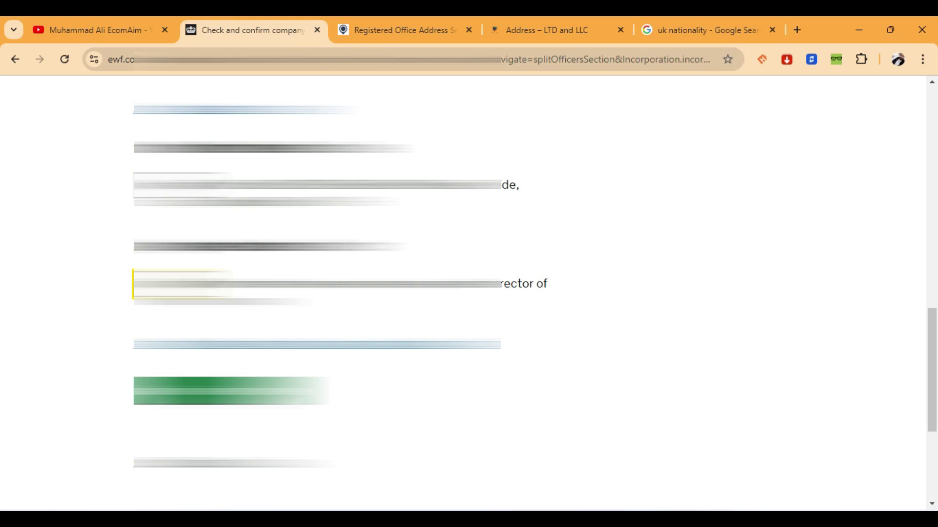
{"action": "left_click", "coordinate": [190, 390]}
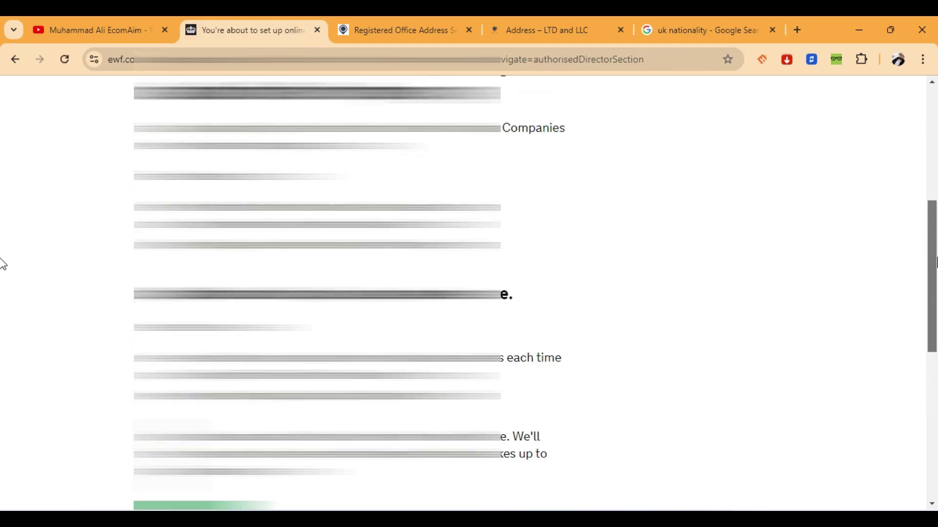
{"action": "left_click_drag", "start_coordinate": [937, 258], "coordinate": [936, 307]}
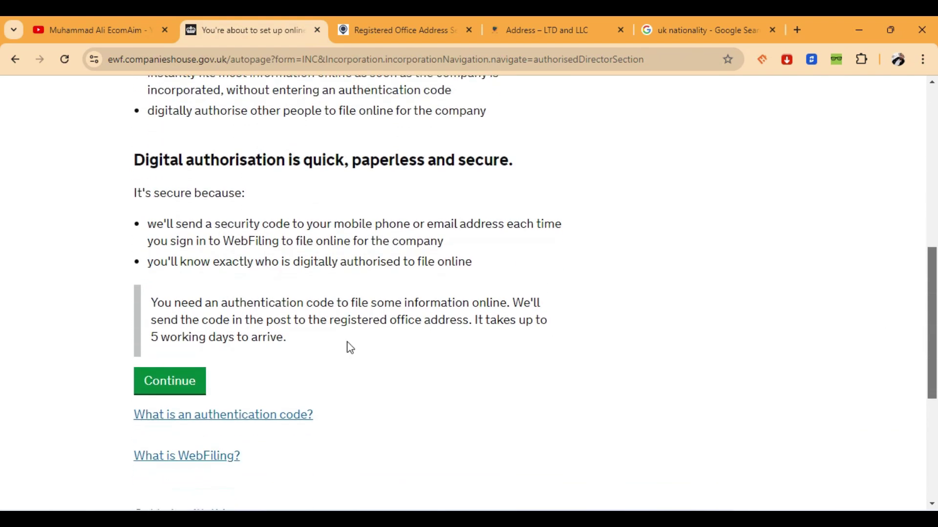
- Choose Yes to digital authorisation and select the director to authorise
{"action": "left_click", "coordinate": [170, 386]}
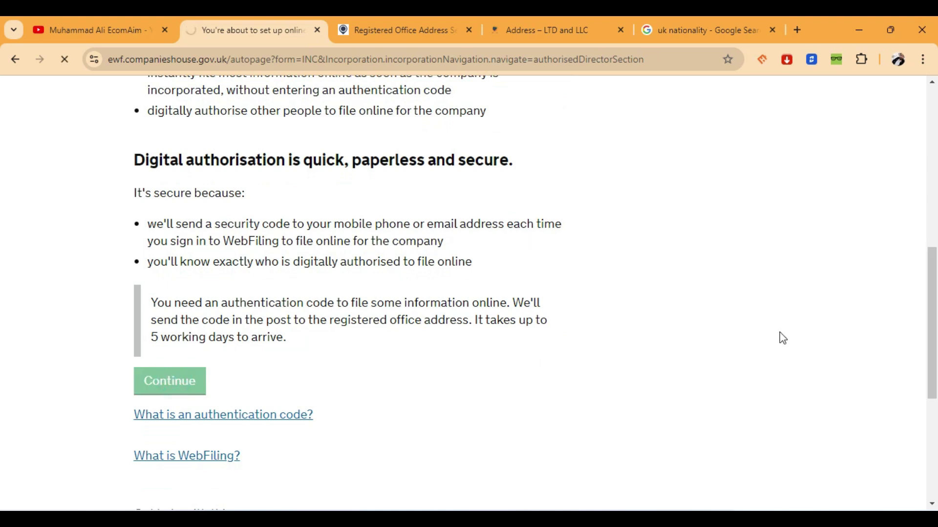
{"action": "left_click_drag", "start_coordinate": [937, 200], "coordinate": [937, 301]}
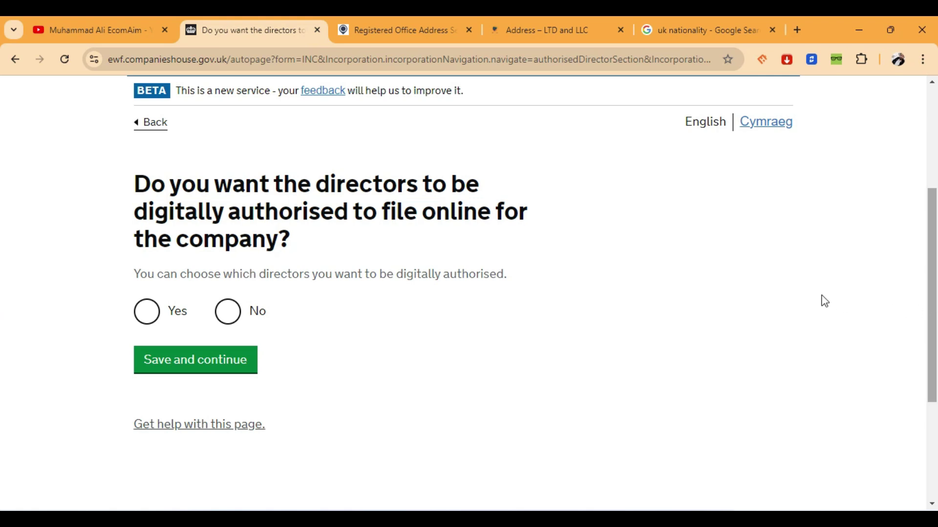
{"action": "left_click", "coordinate": [140, 316]}
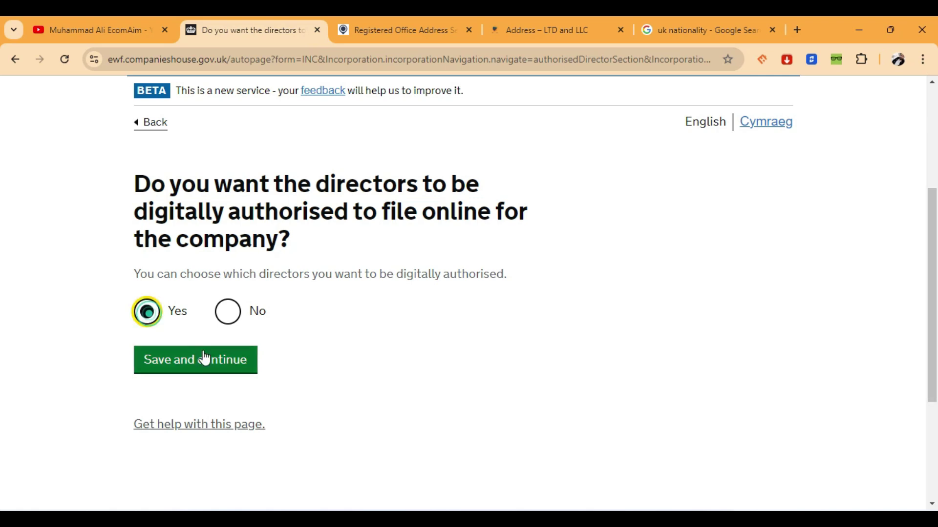
{"action": "left_click", "coordinate": [233, 375]}
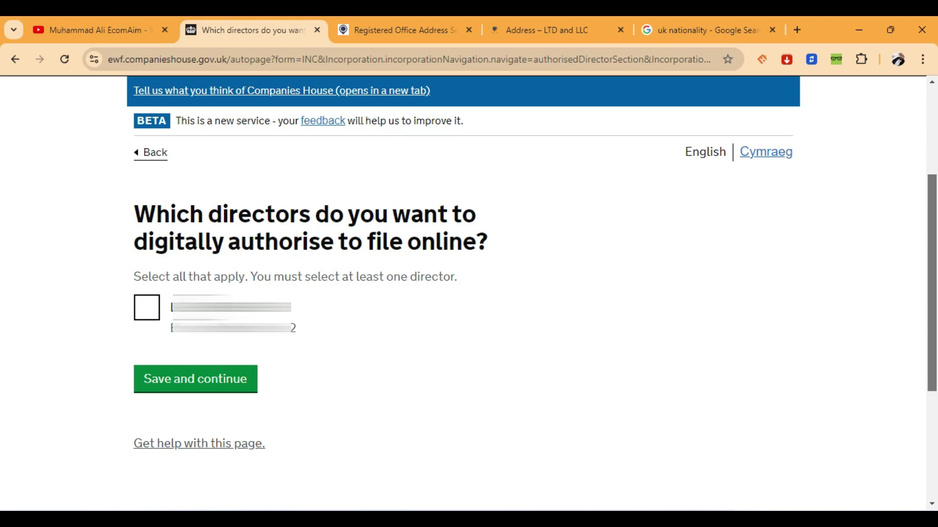
{"action": "left_click", "coordinate": [146, 308]}
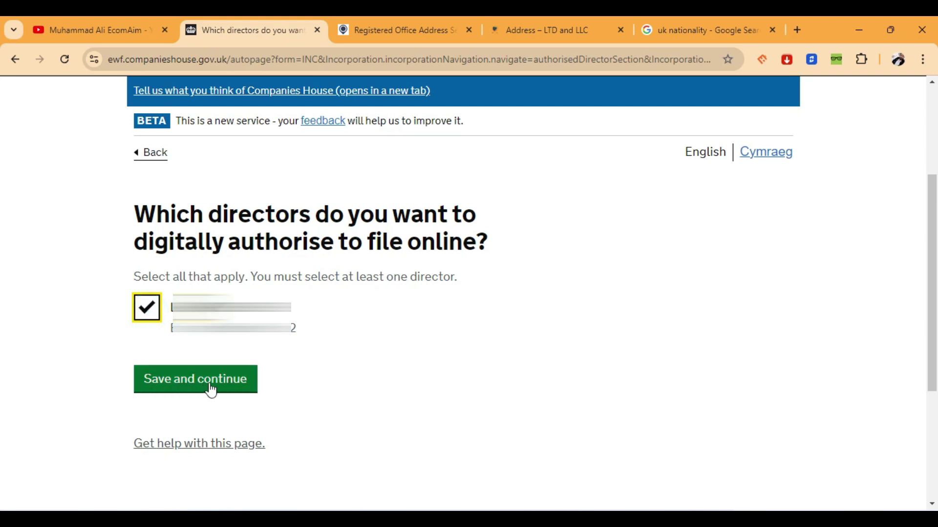
{"action": "left_click", "coordinate": [211, 390]}
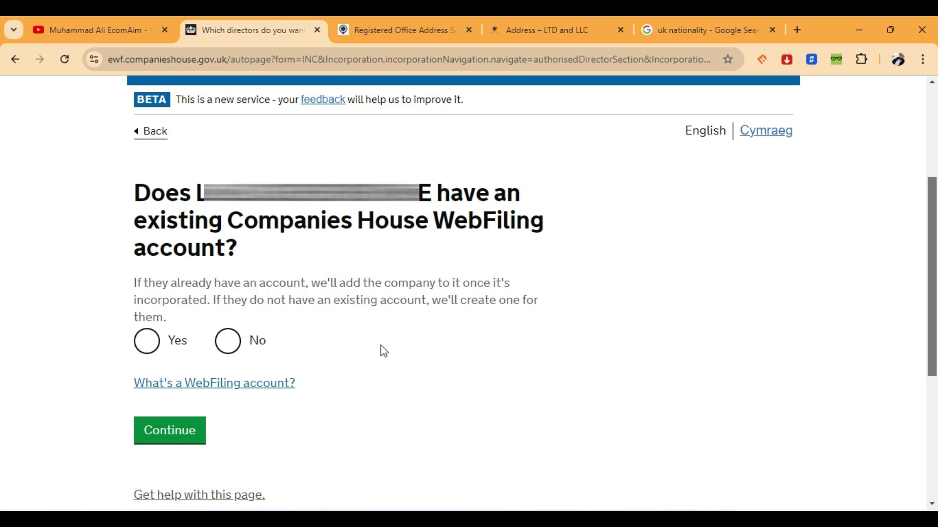
- Confirm the director's existing WebFiling account, pick their listed sign-in email, and confirm the authorisation
{"action": "left_click", "coordinate": [148, 342]}
{"action": "left_click", "coordinate": [175, 432]}
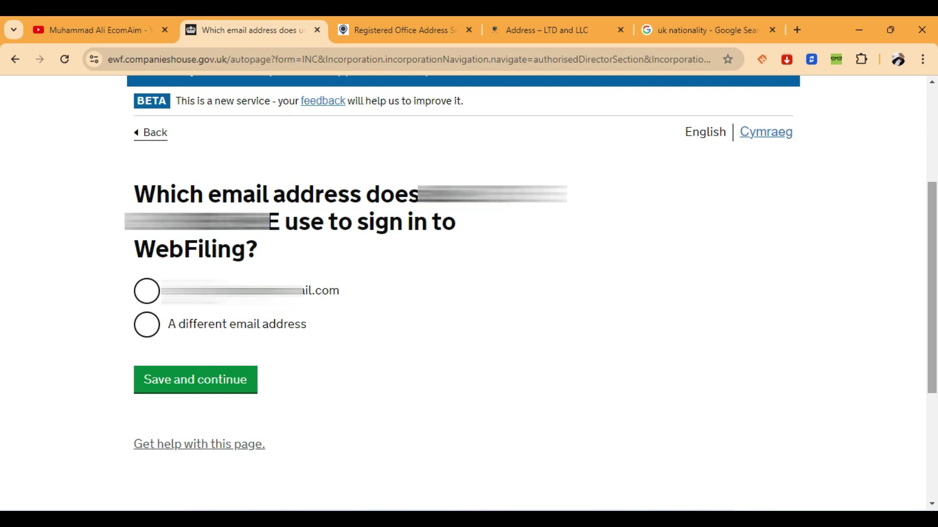
{"action": "left_click", "coordinate": [191, 289]}
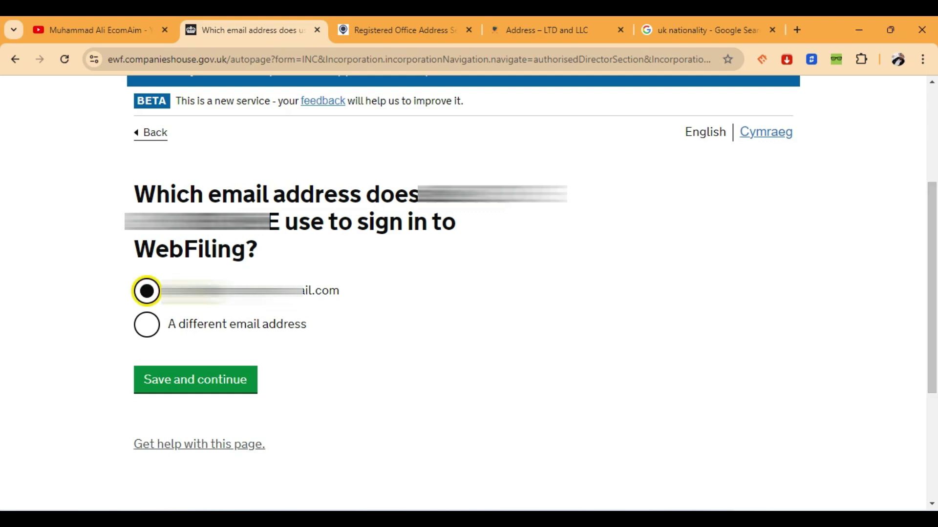
{"action": "left_click", "coordinate": [214, 389]}
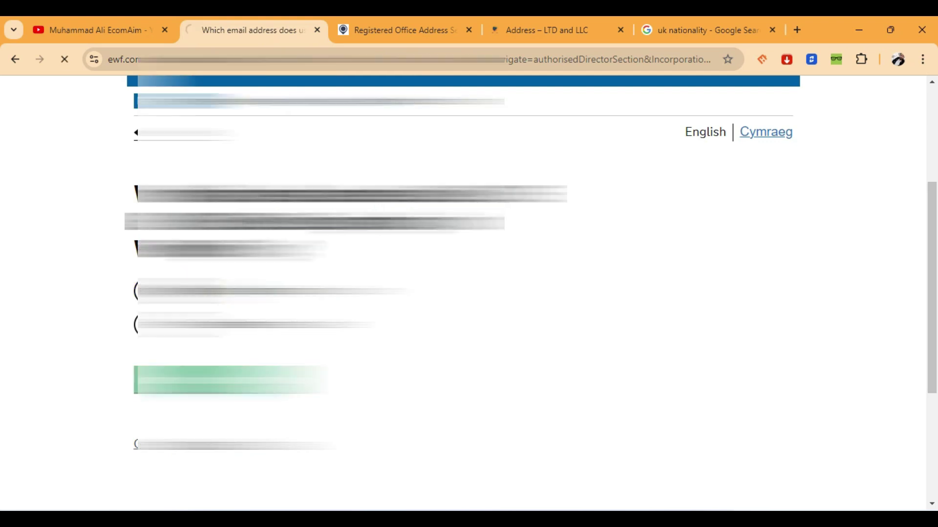
{"action": "scroll", "coordinate": [2, 229], "scroll_direction": "down", "scroll_amount": 2}
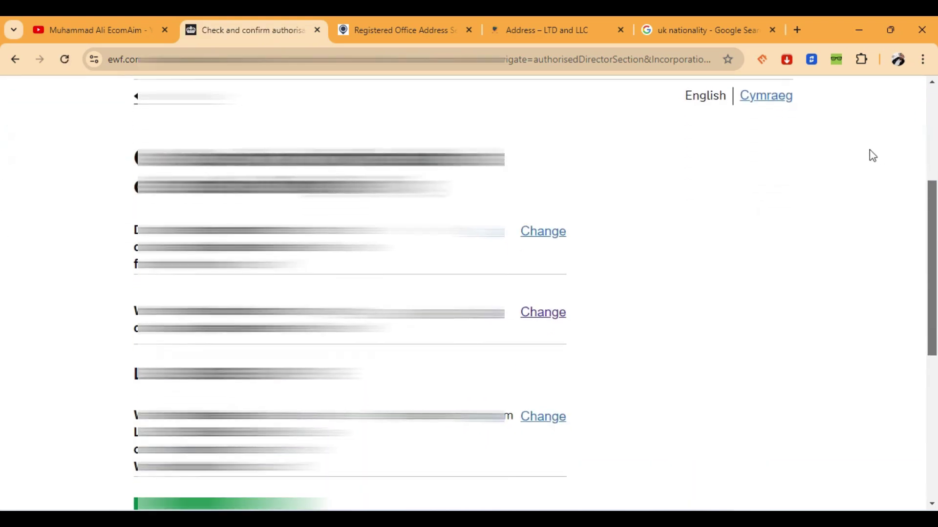
{"action": "scroll", "coordinate": [3, 230], "scroll_direction": "down", "scroll_amount": 2}
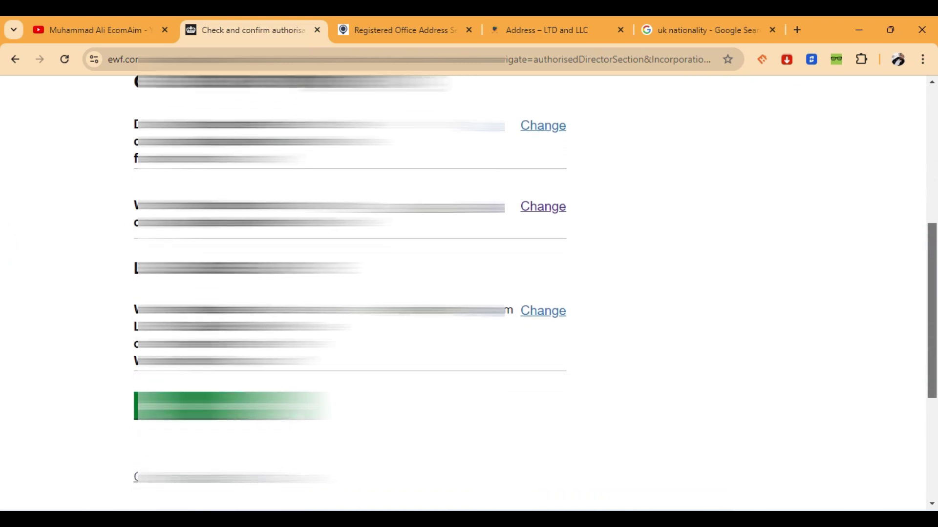
{"action": "left_click", "coordinate": [192, 406]}
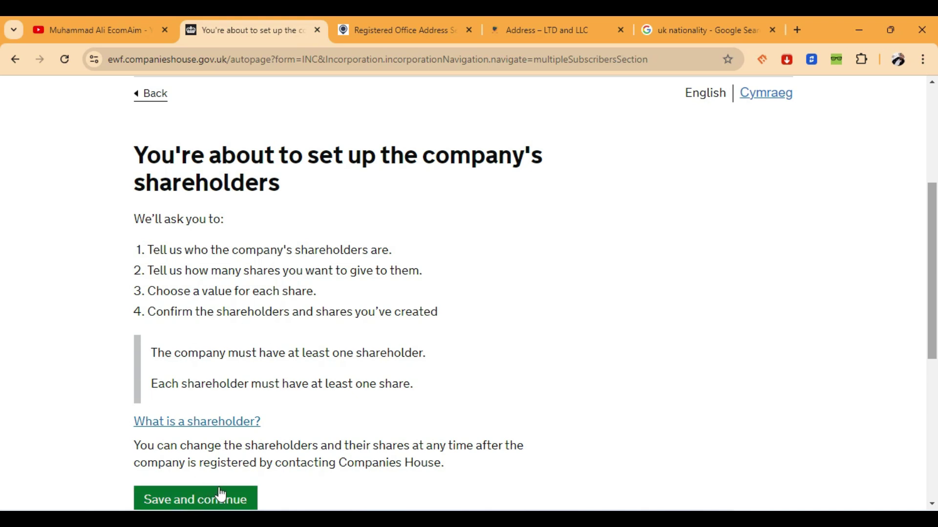
- Answer Yes to the director being a shareholder and No to adding another shareholder
{"action": "left_click", "coordinate": [234, 503]}
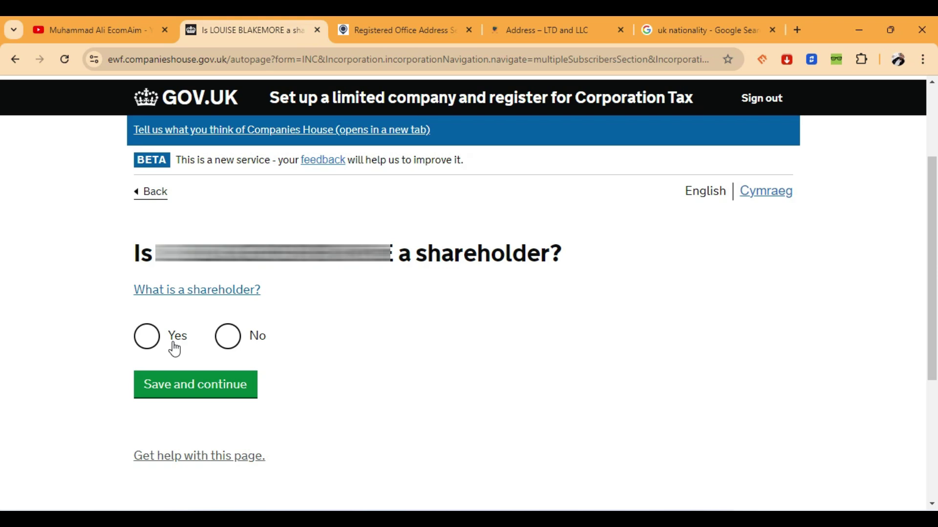
{"action": "left_click", "coordinate": [175, 347]}
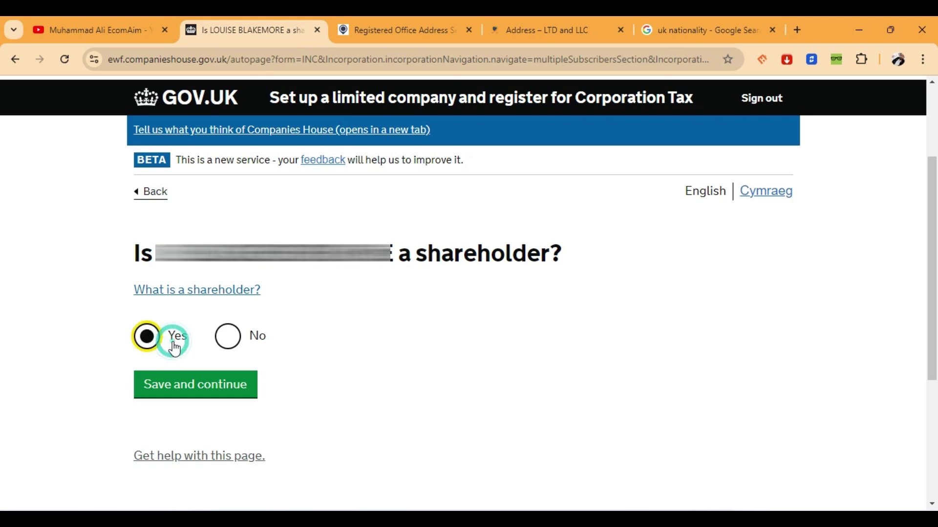
{"action": "left_click", "coordinate": [216, 394]}
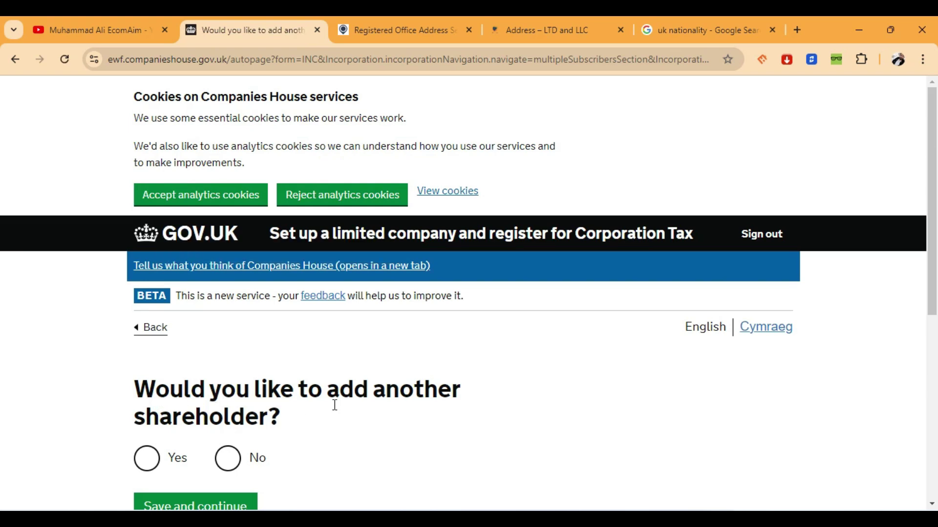
{"action": "left_click", "coordinate": [230, 466]}
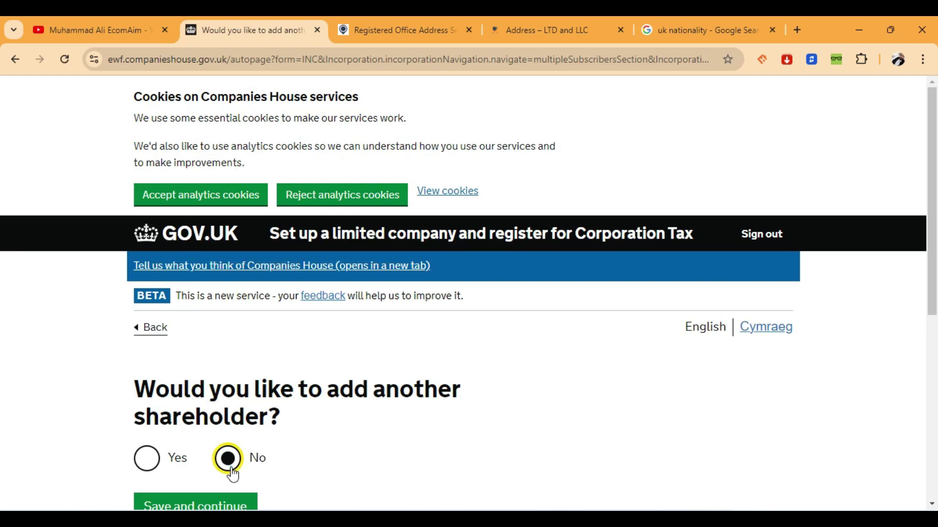
{"action": "left_click", "coordinate": [231, 506]}
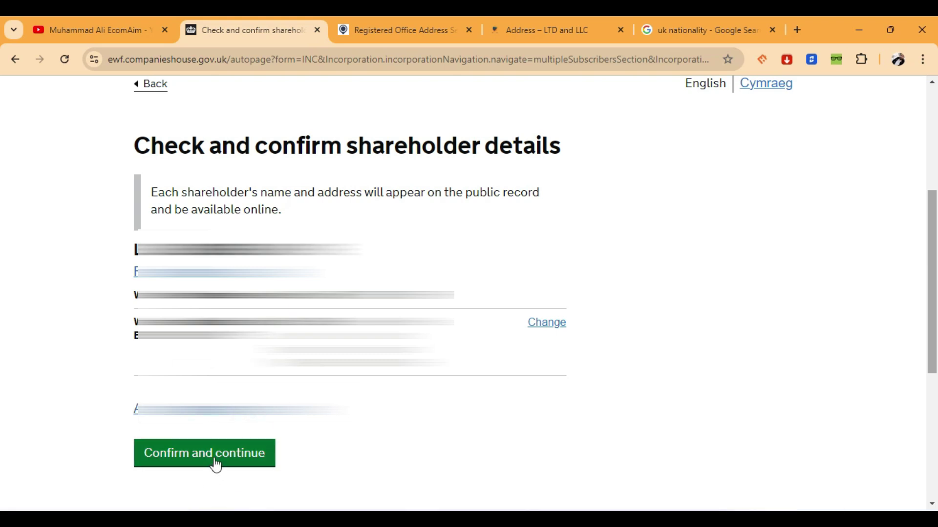
- Confirm the shareholder, choose ordinary shares, and allocate 1 share
{"action": "left_click", "coordinate": [247, 462]}
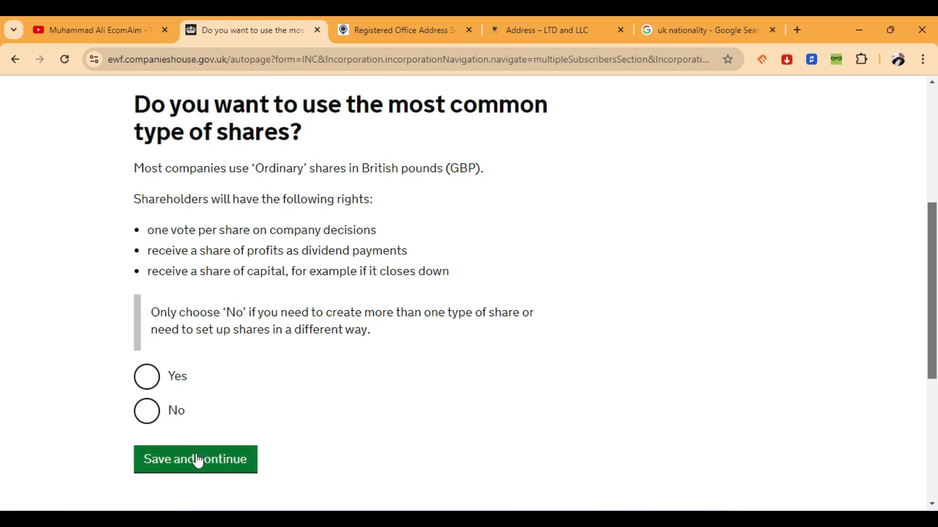
{"action": "left_click", "coordinate": [173, 385]}
{"action": "left_click", "coordinate": [215, 458]}
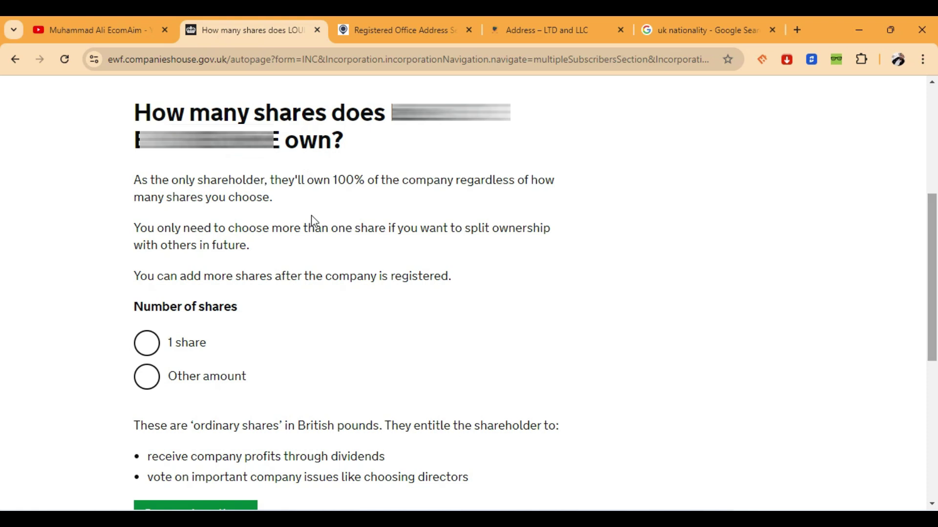
{"action": "left_click", "coordinate": [146, 348]}
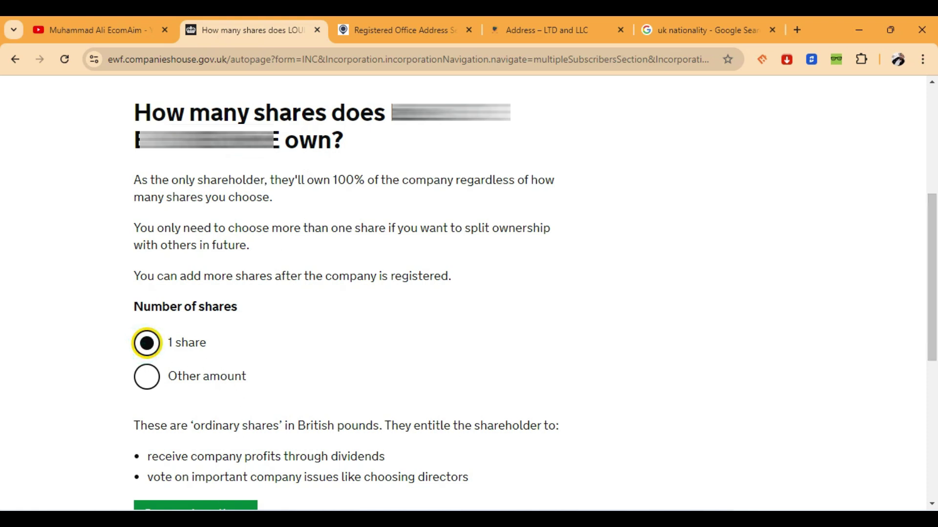
{"action": "left_click", "coordinate": [224, 507]}
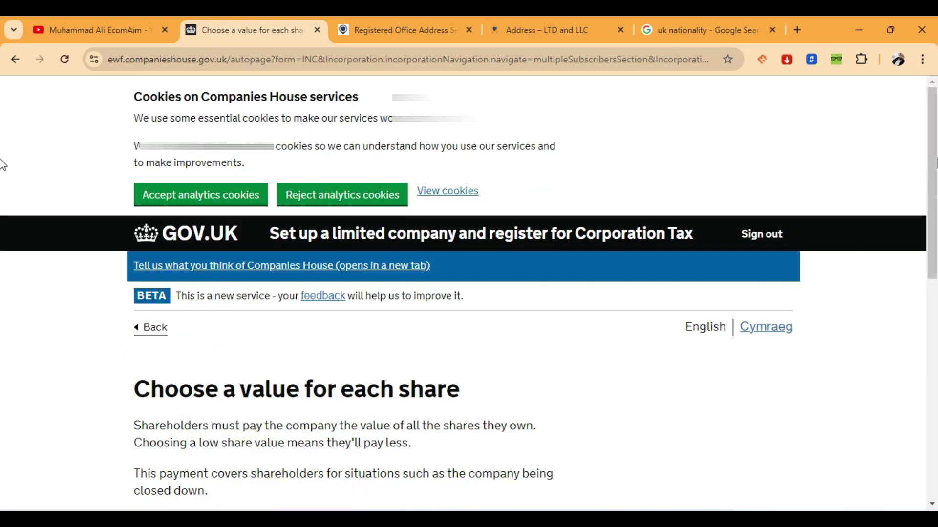
- Set each share's value to £1 and review the shareholders and shares summary
{"action": "scroll", "coordinate": [4, 205], "scroll_direction": "down", "scroll_amount": 4}
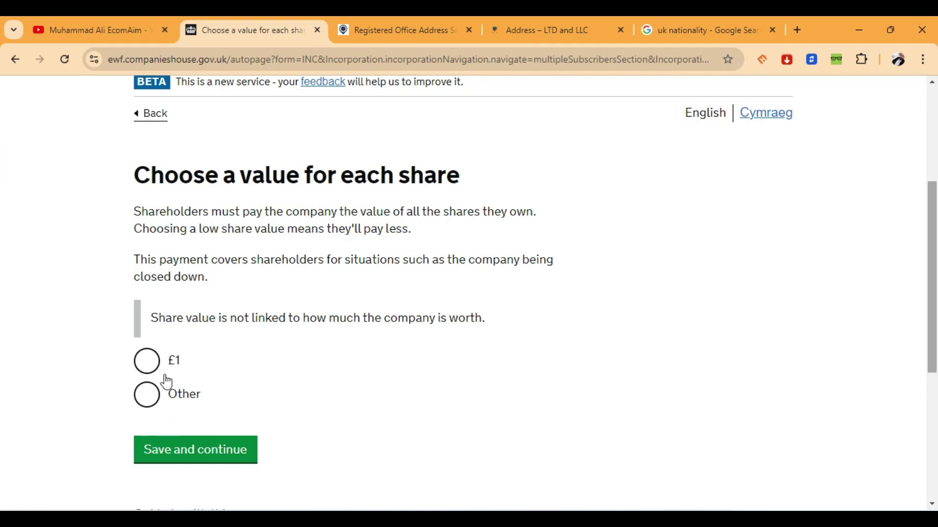
{"action": "left_click", "coordinate": [164, 372]}
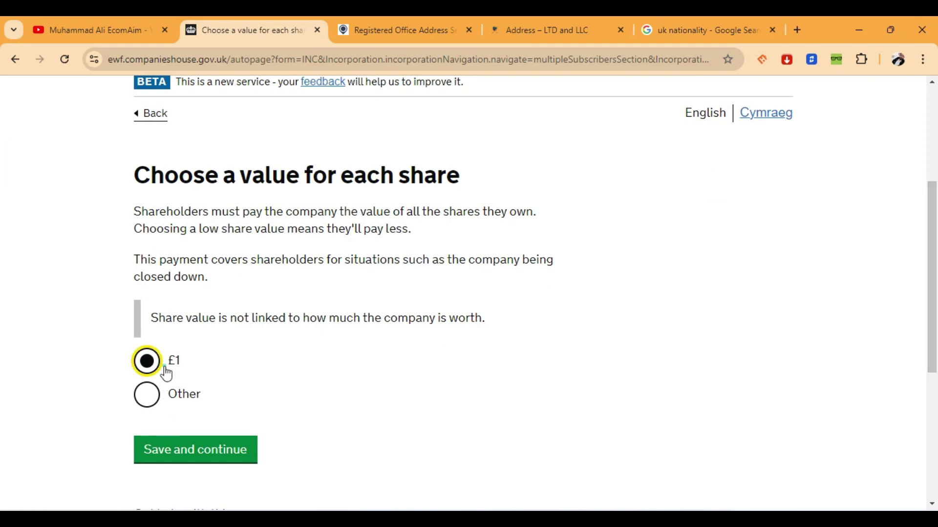
{"action": "left_click", "coordinate": [221, 463]}
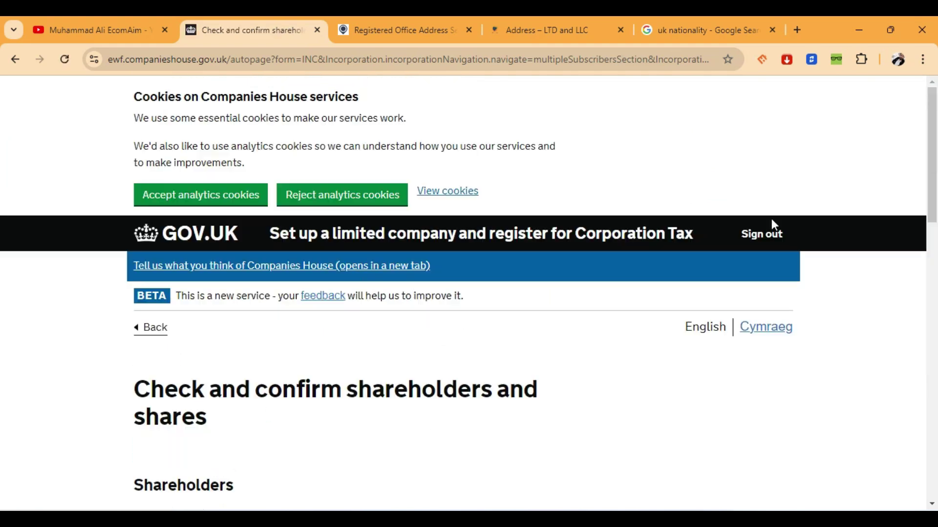
{"action": "scroll", "coordinate": [2, 165], "scroll_direction": "down", "scroll_amount": 1}
{"action": "scroll", "coordinate": [2, 166], "scroll_direction": "down", "scroll_amount": 5}
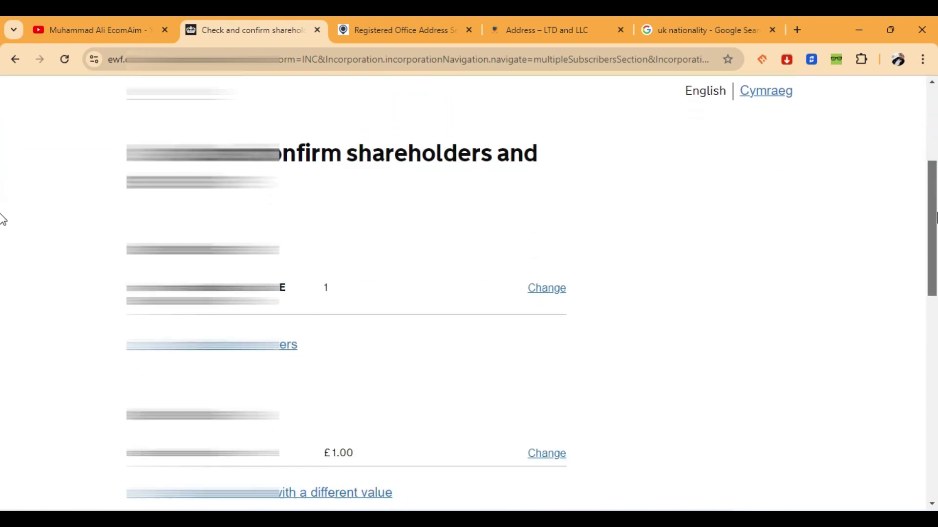
{"action": "scroll", "coordinate": [2, 230], "scroll_direction": "down", "scroll_amount": 7}
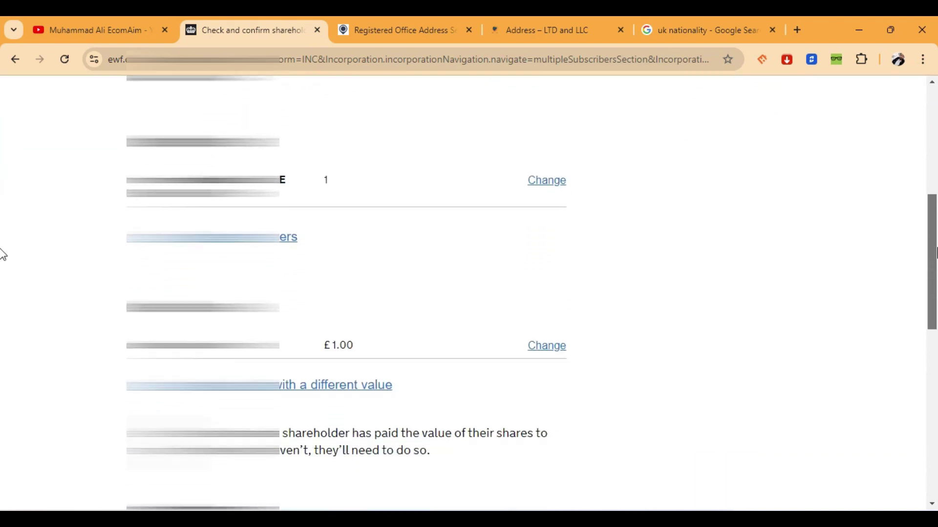
{"action": "scroll", "coordinate": [2, 338], "scroll_direction": "down", "scroll_amount": 2}
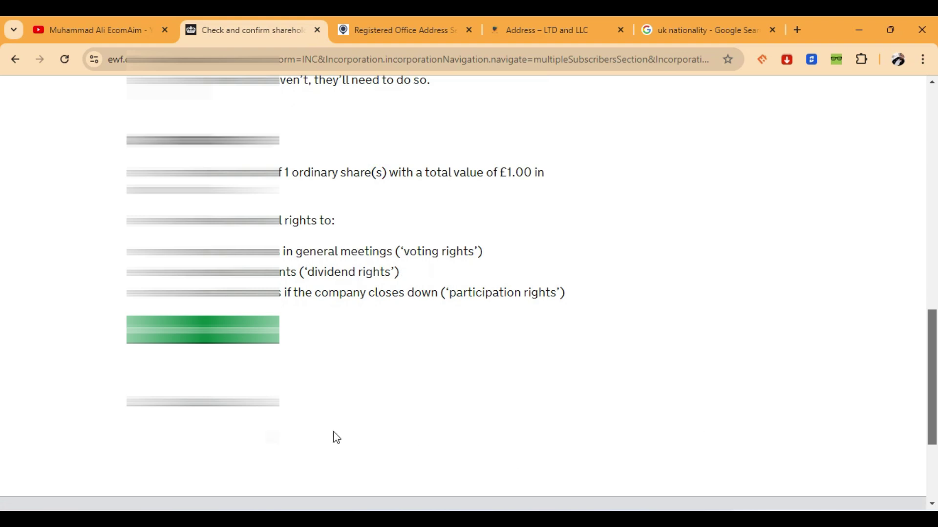
- Confirm the shareholders and shares and start the Person with Significant Control section
{"action": "left_click", "coordinate": [203, 330]}
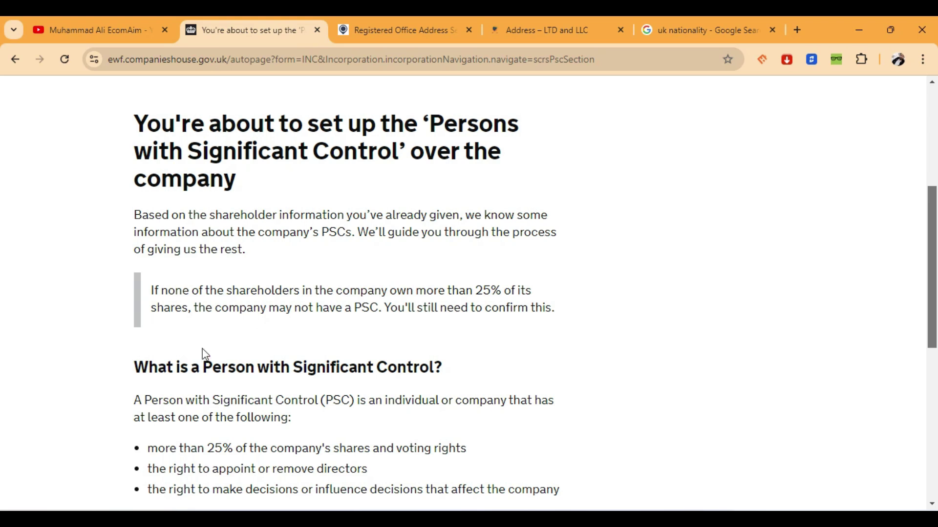
{"action": "scroll", "coordinate": [2, 266], "scroll_direction": "down", "scroll_amount": 4}
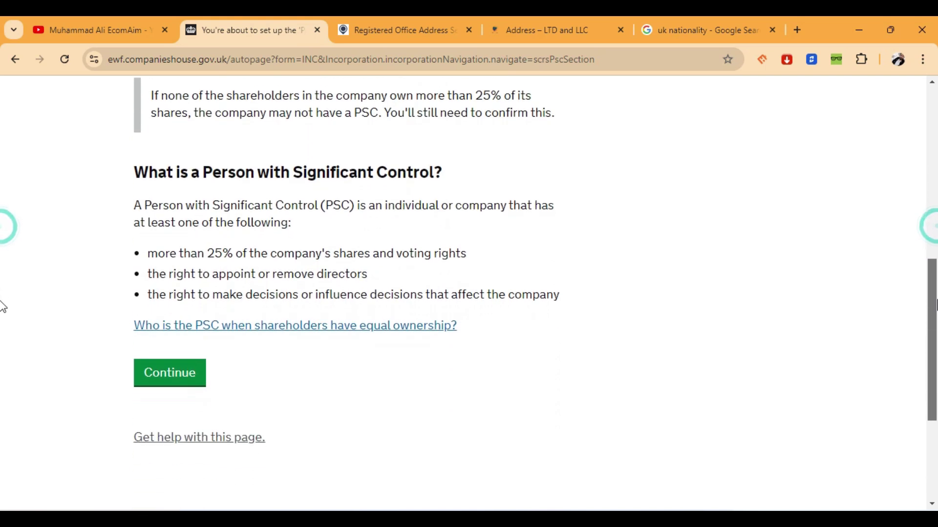
{"action": "left_click", "coordinate": [197, 382]}
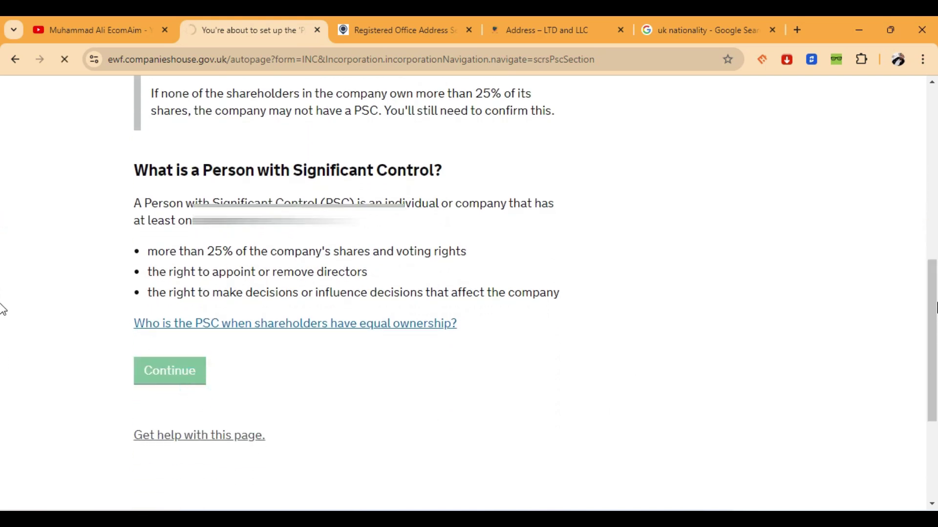
{"action": "left_click_drag", "start_coordinate": [182, 222], "coordinate": [400, 249]}
{"action": "left_click", "coordinate": [423, 231]}
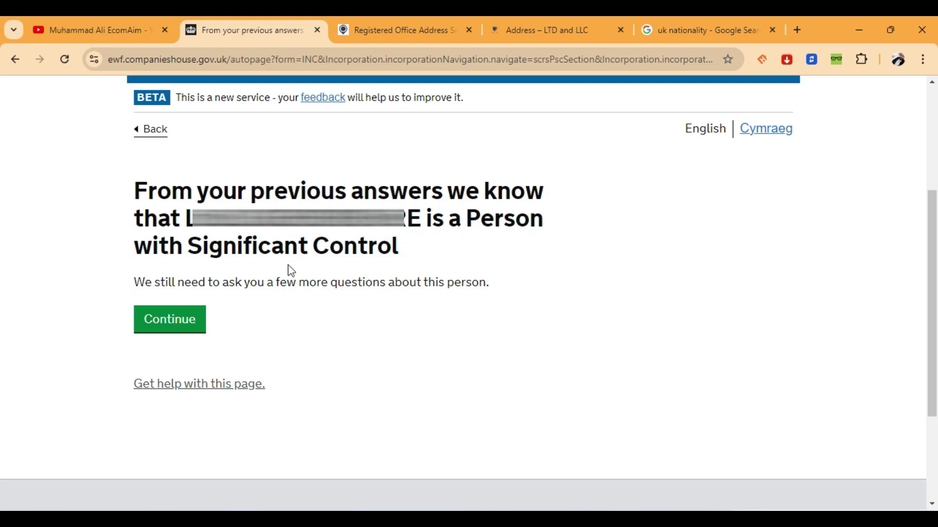
{"action": "left_click", "coordinate": [182, 330]}
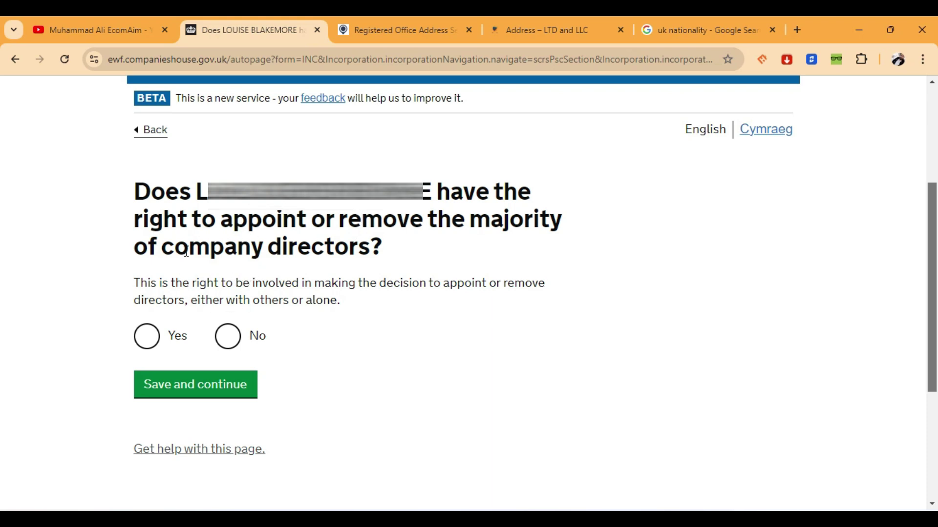
- Answer Yes that the PSC can appoint or remove most directors, then confirm the reviewed details
{"action": "left_click", "coordinate": [146, 341]}
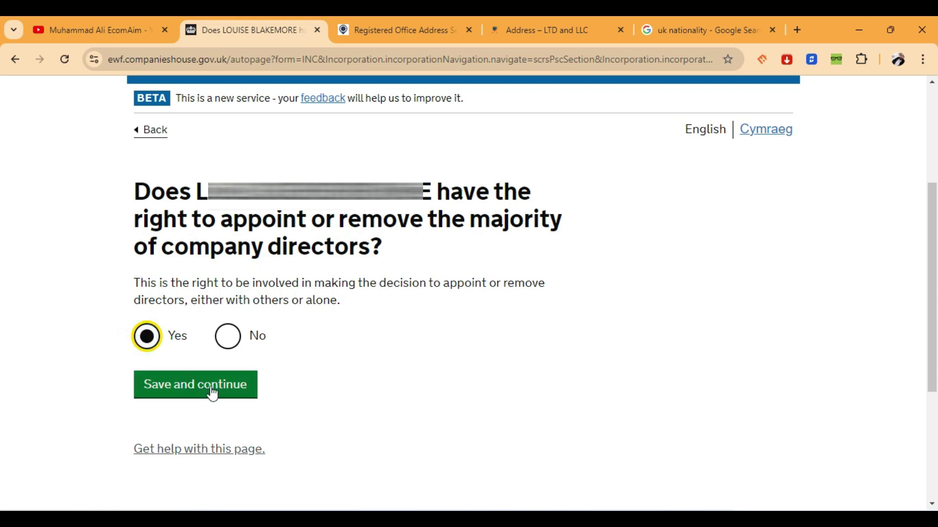
{"action": "left_click", "coordinate": [221, 391]}
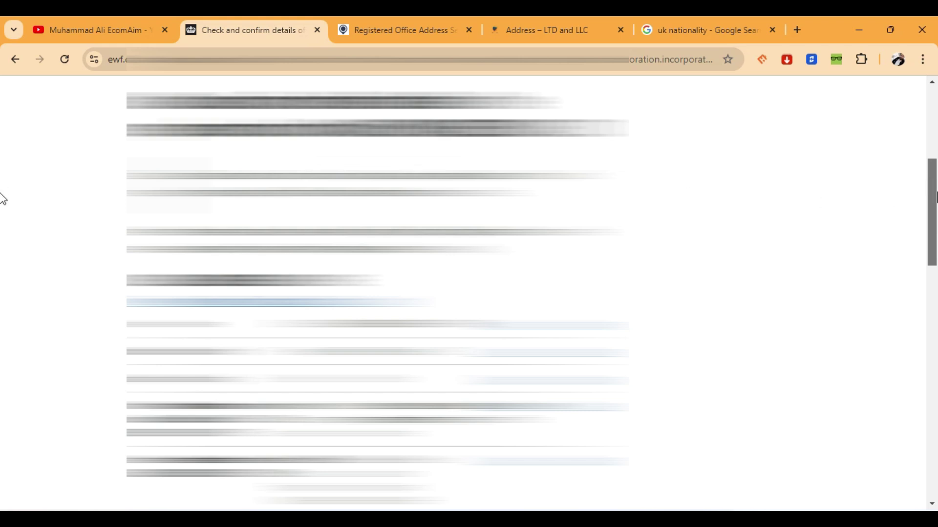
{"action": "scroll", "coordinate": [2, 205], "scroll_direction": "down", "scroll_amount": 7}
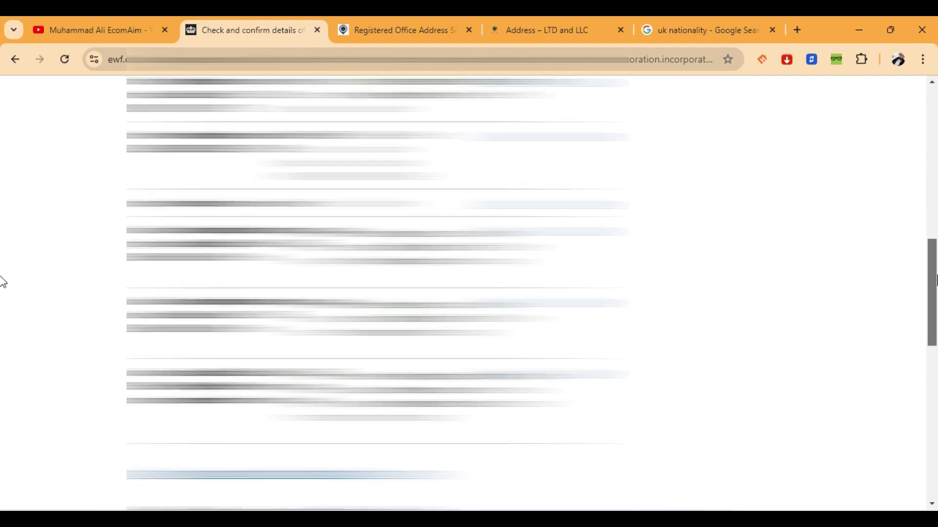
{"action": "scroll", "coordinate": [2, 282], "scroll_direction": "down", "scroll_amount": 6}
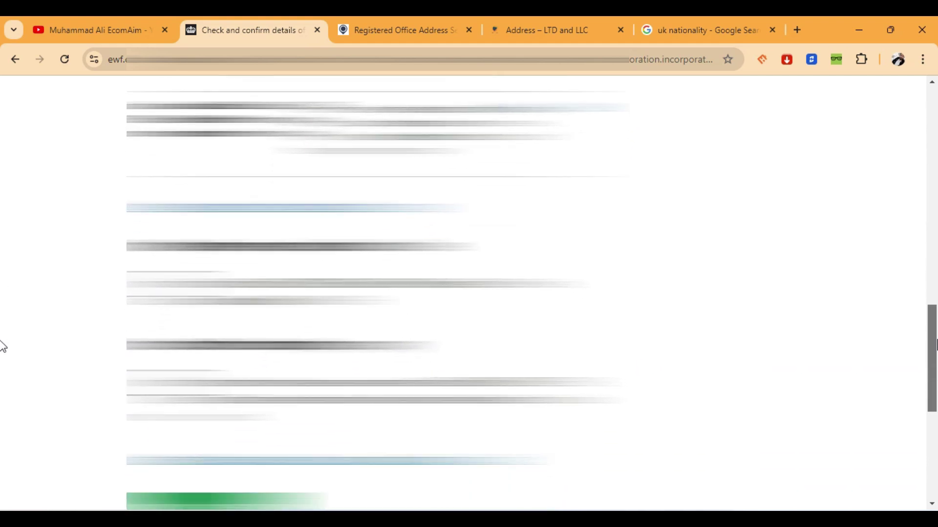
{"action": "scroll", "coordinate": [2, 347], "scroll_direction": "down", "scroll_amount": 1}
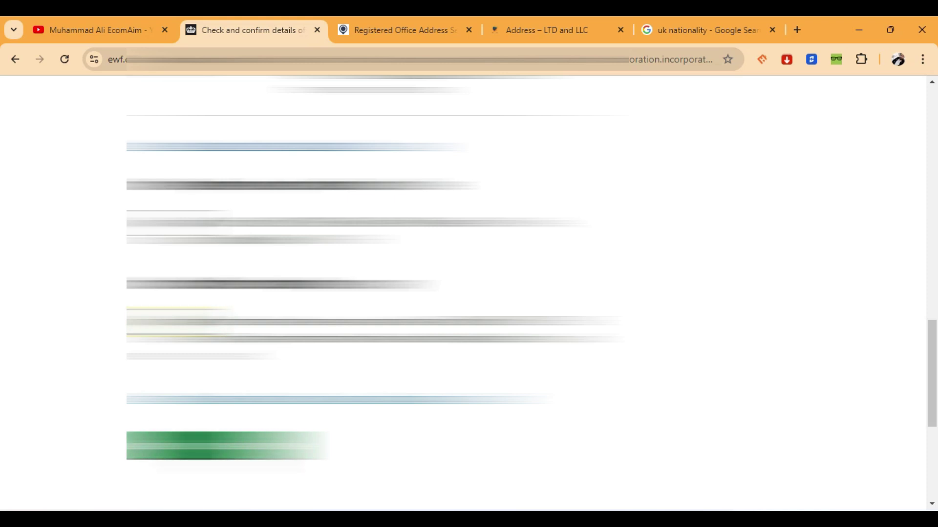
{"action": "left_click", "coordinate": [210, 447]}
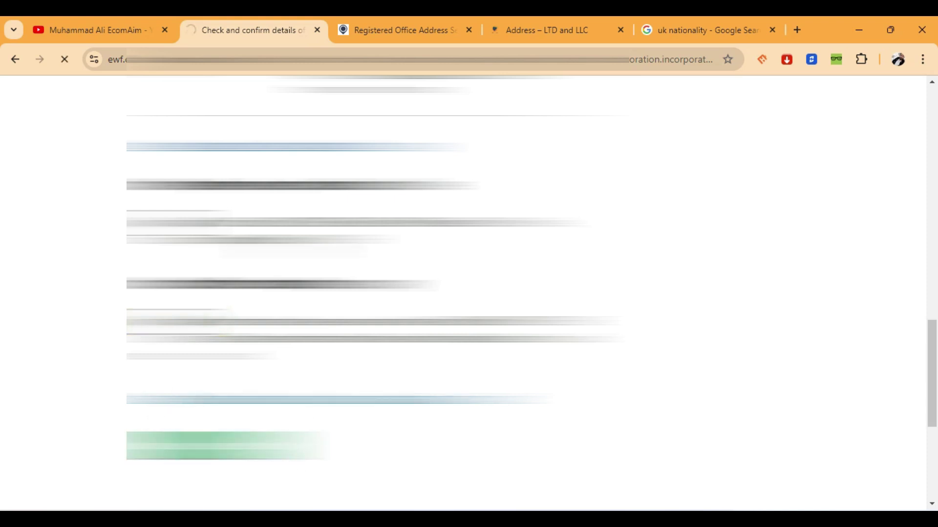
- Adopt the model articles and confirm both memorandum agreement statements
{"action": "left_click", "coordinate": [174, 427]}
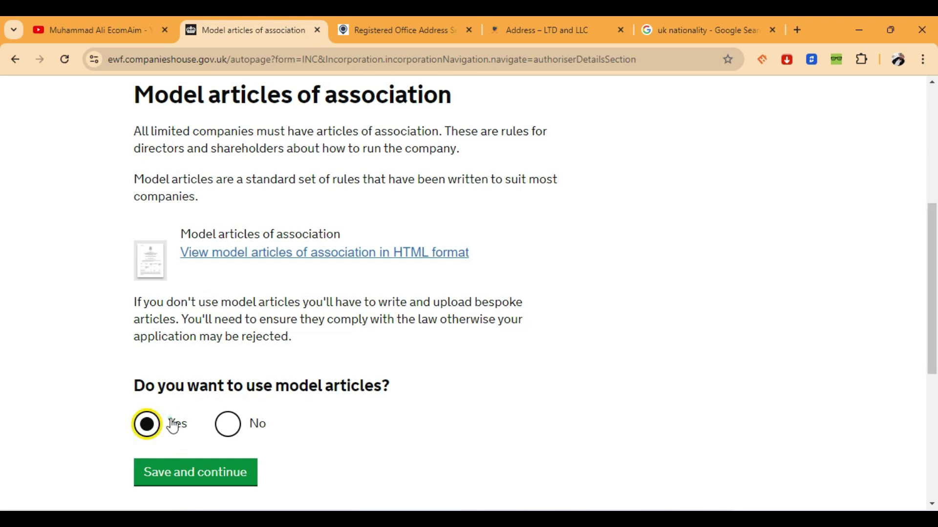
{"action": "left_click", "coordinate": [235, 476]}
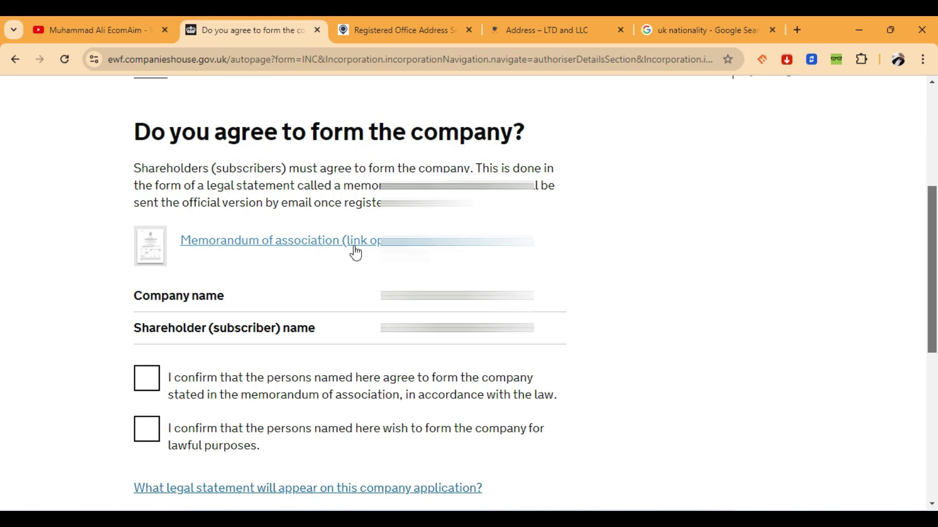
{"action": "left_click", "coordinate": [145, 381]}
{"action": "left_click", "coordinate": [147, 431]}
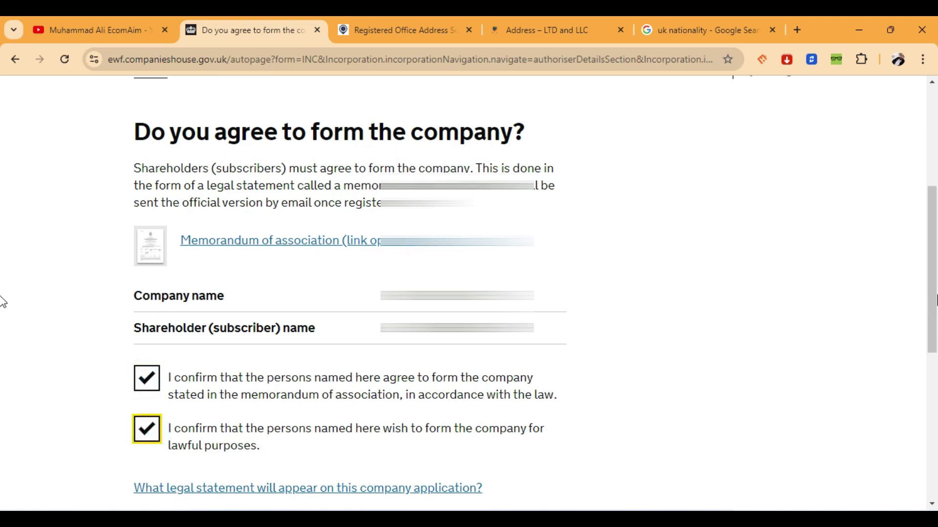
{"action": "scroll", "coordinate": [3, 318], "scroll_direction": "down", "scroll_amount": 2}
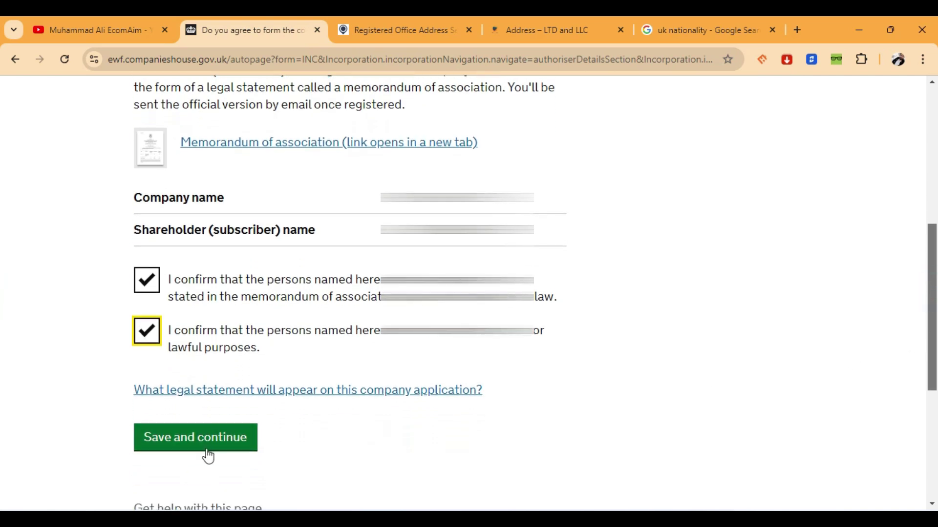
{"action": "left_click", "coordinate": [217, 444]}
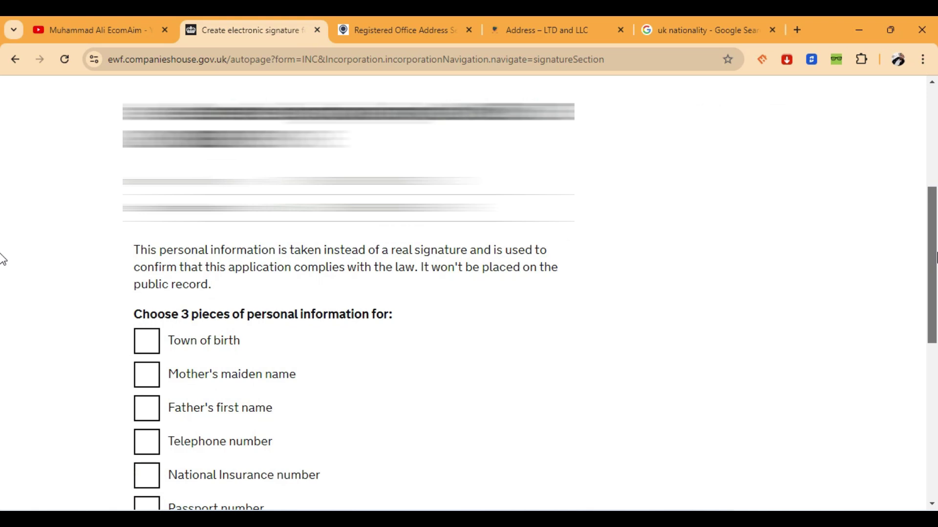
- Choose Town of birth, Mother's maiden name and Father's first name for the electronic signature
{"action": "scroll", "coordinate": [3, 258], "scroll_direction": "down", "scroll_amount": 3}
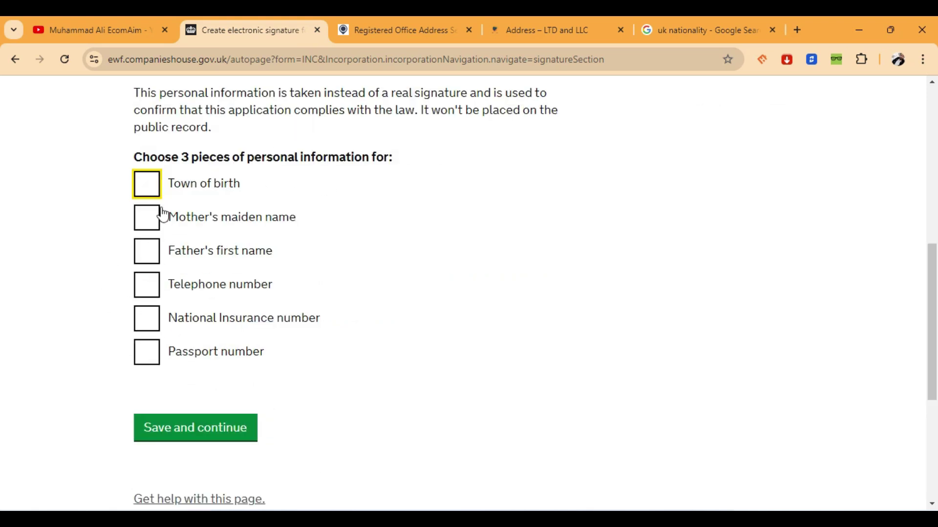
{"action": "left_click", "coordinate": [149, 185]}
{"action": "left_click", "coordinate": [146, 286]}
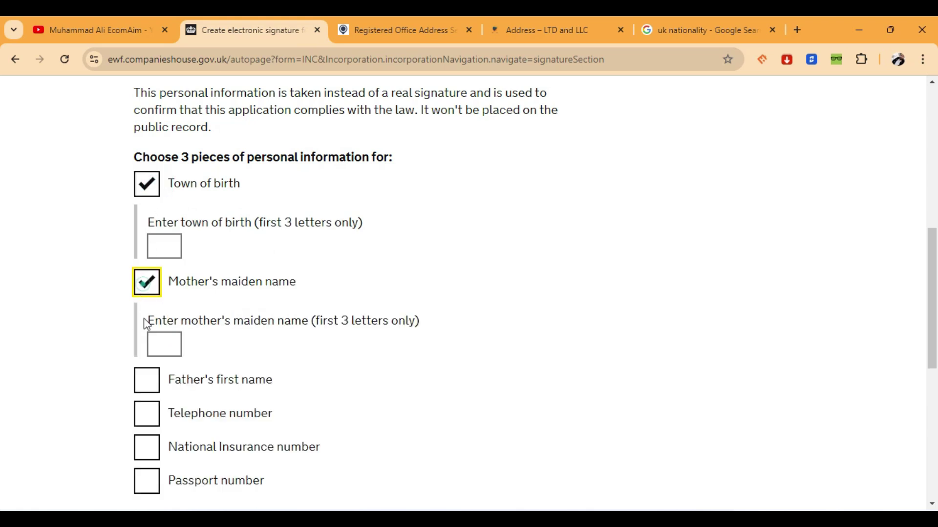
{"action": "left_click", "coordinate": [147, 383]}
{"action": "scroll", "coordinate": [318, 494], "scroll_direction": "down", "scroll_amount": 3}
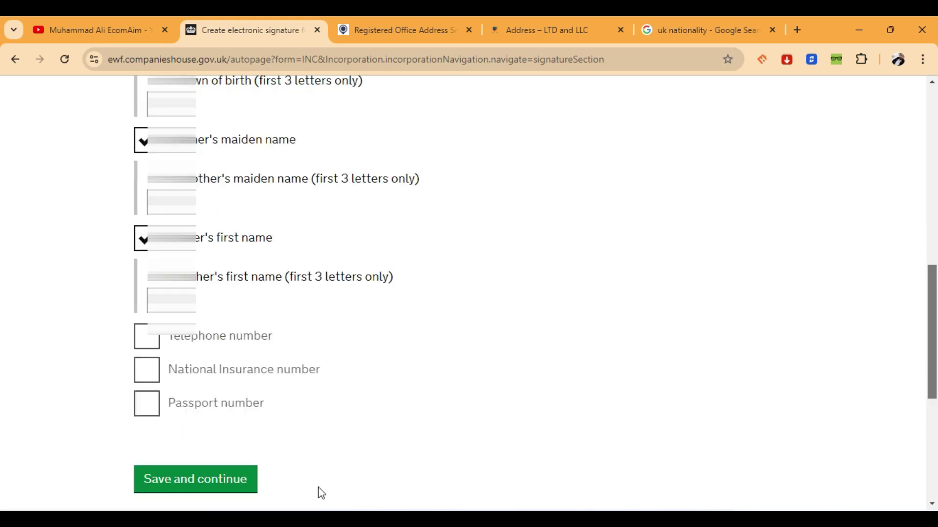
{"action": "left_click", "coordinate": [220, 484]}
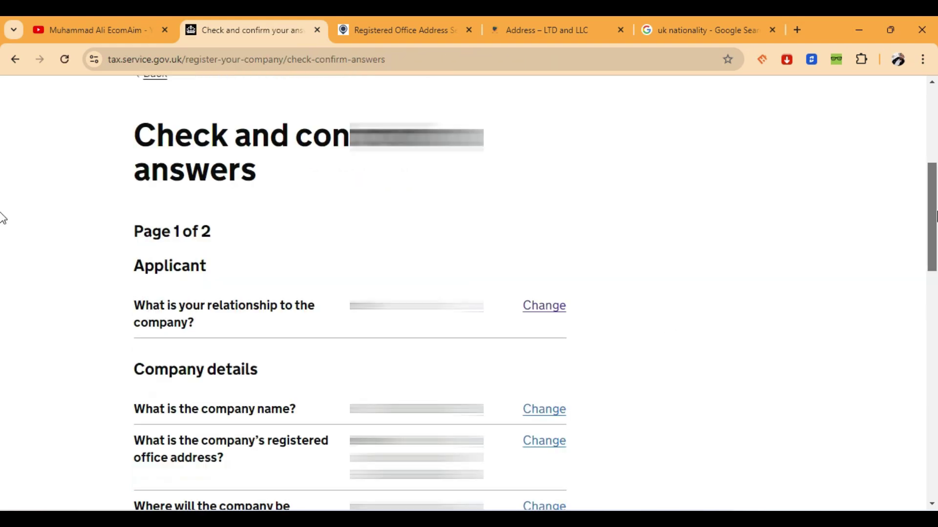
- Scroll through both answer pages, tick 'I understand', and send the application
{"action": "scroll", "coordinate": [3, 219], "scroll_direction": "down", "scroll_amount": 4}
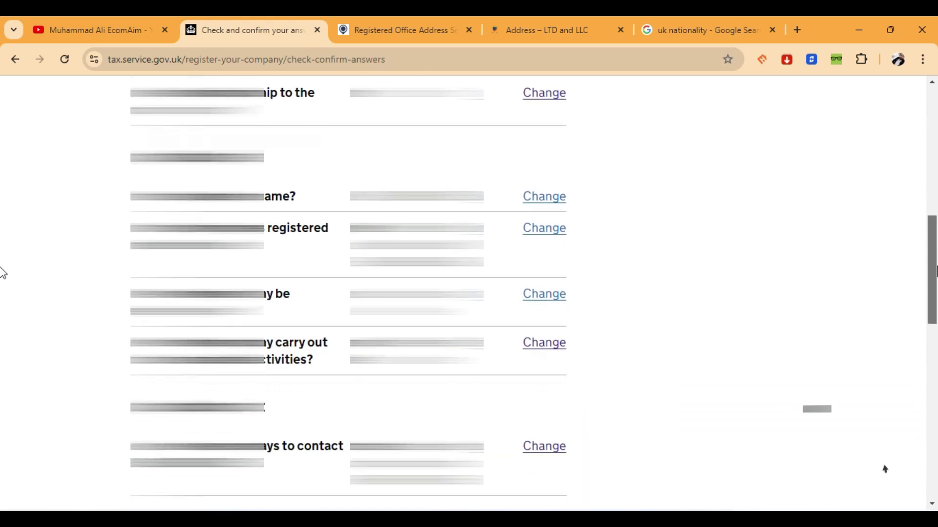
{"action": "scroll", "coordinate": [2, 274], "scroll_direction": "down", "scroll_amount": 5}
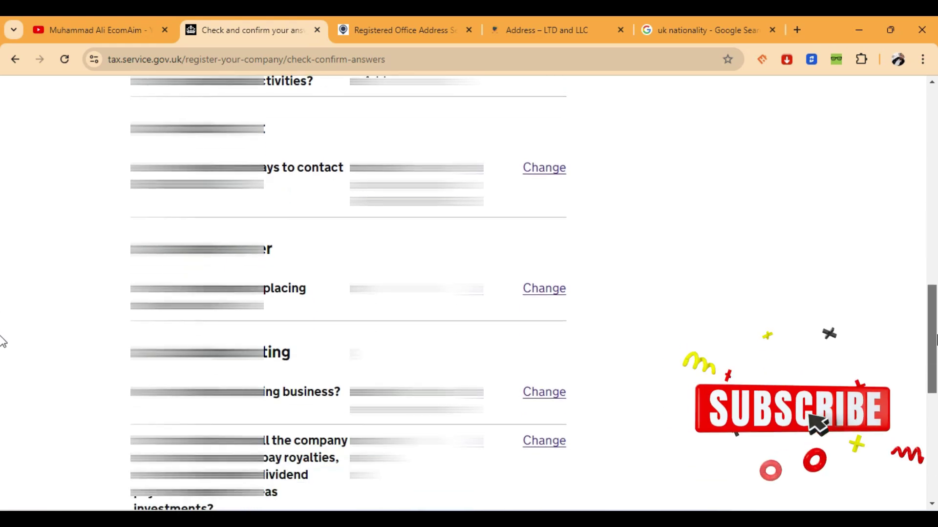
{"action": "scroll", "coordinate": [3, 342], "scroll_direction": "down", "scroll_amount": 5}
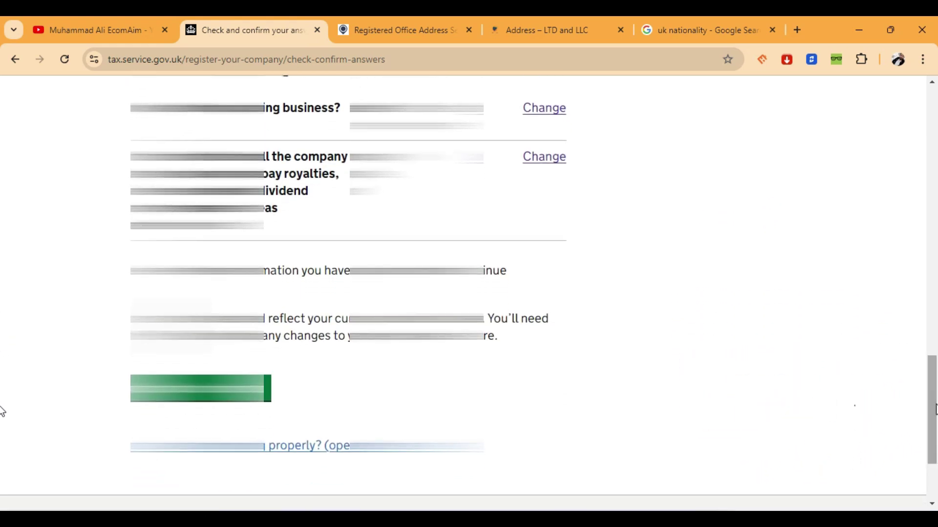
{"action": "left_click", "coordinate": [215, 394]}
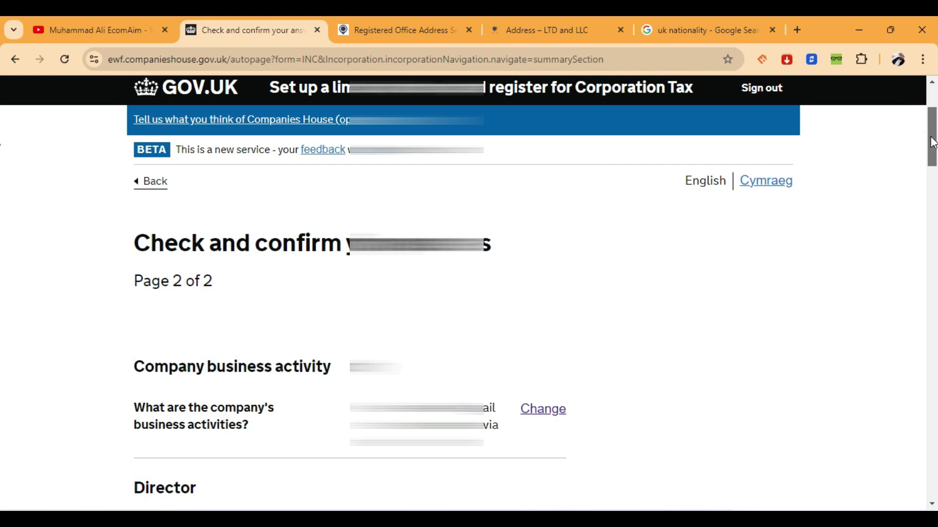
{"action": "scroll", "coordinate": [3, 161], "scroll_direction": "down", "scroll_amount": 6}
{"action": "scroll", "coordinate": [3, 185], "scroll_direction": "down", "scroll_amount": 10}
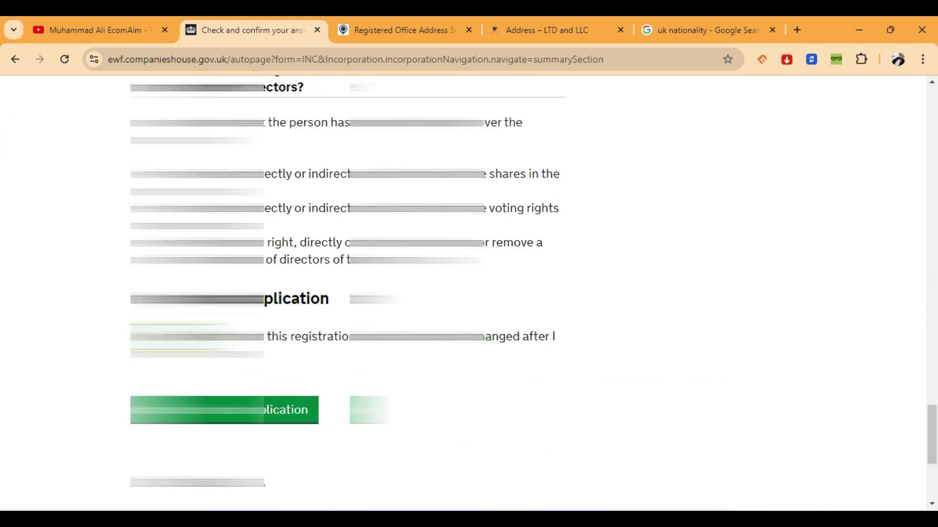
{"action": "left_click", "coordinate": [288, 424]}
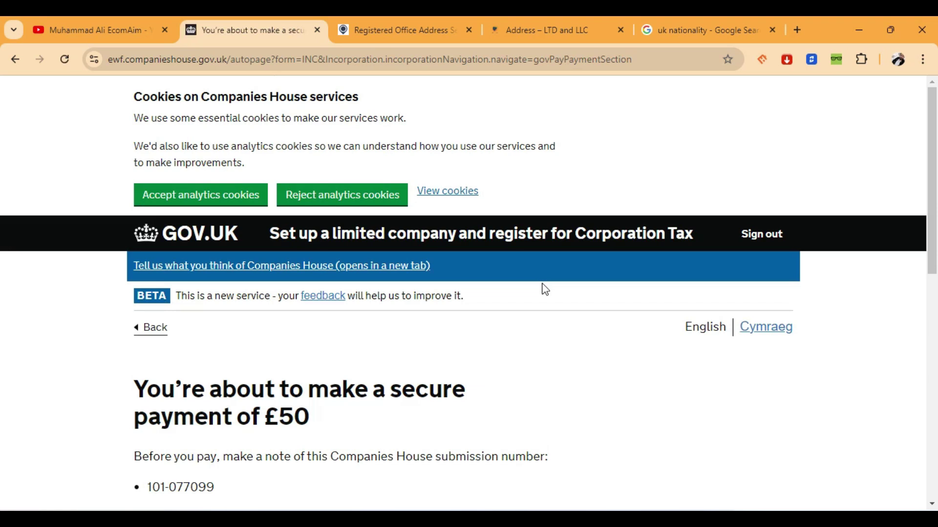
- Start the £50 registration fee payment and choose to pay by credit or debit card
{"action": "left_click_drag", "start_coordinate": [934, 138], "coordinate": [935, 224]}
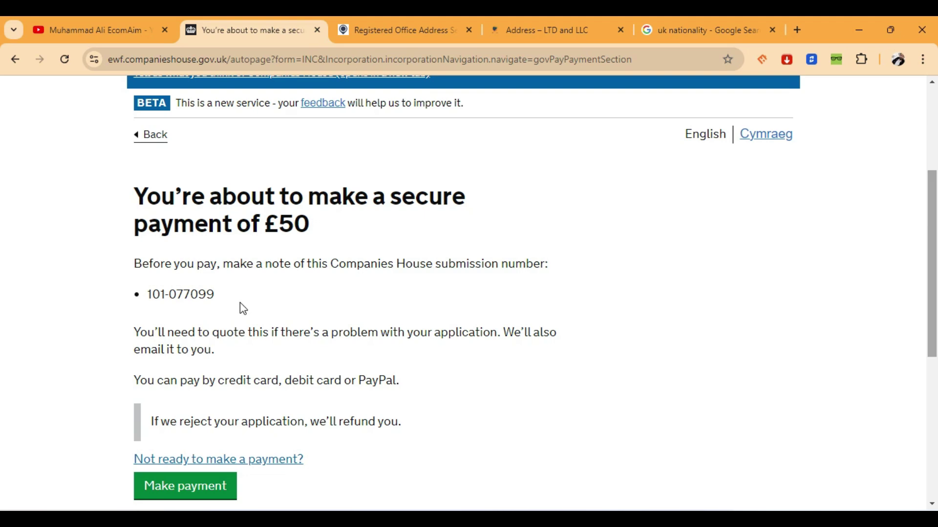
{"action": "left_click", "coordinate": [210, 494]}
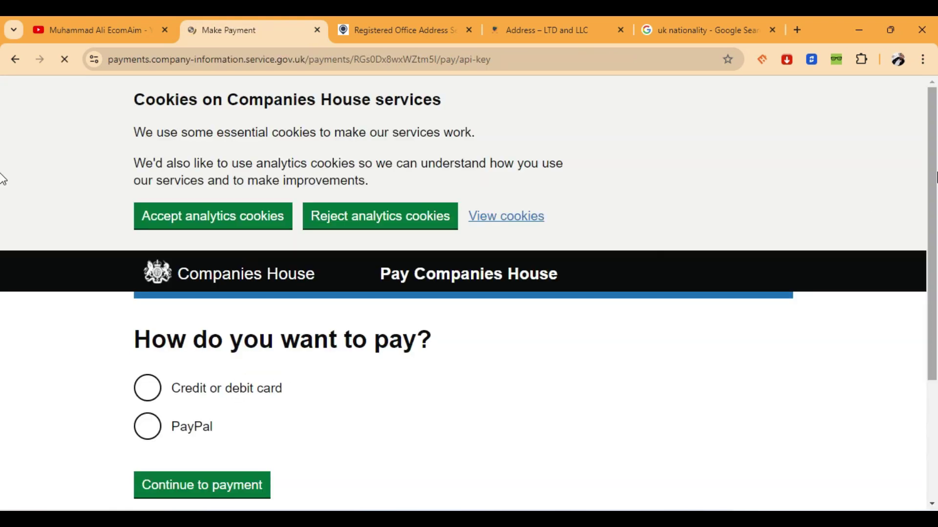
{"action": "left_click_drag", "start_coordinate": [932, 177], "coordinate": [931, 235]}
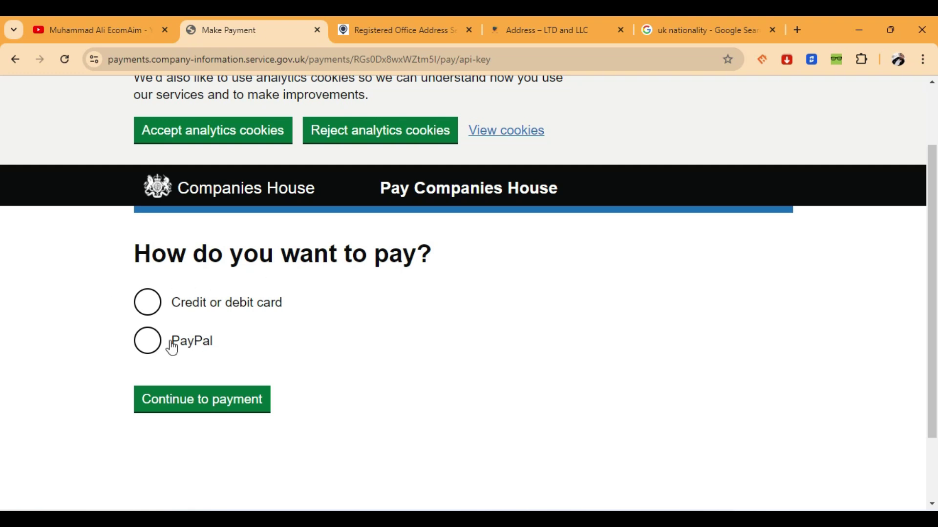
{"action": "left_click", "coordinate": [253, 310]}
{"action": "left_click", "coordinate": [242, 401]}
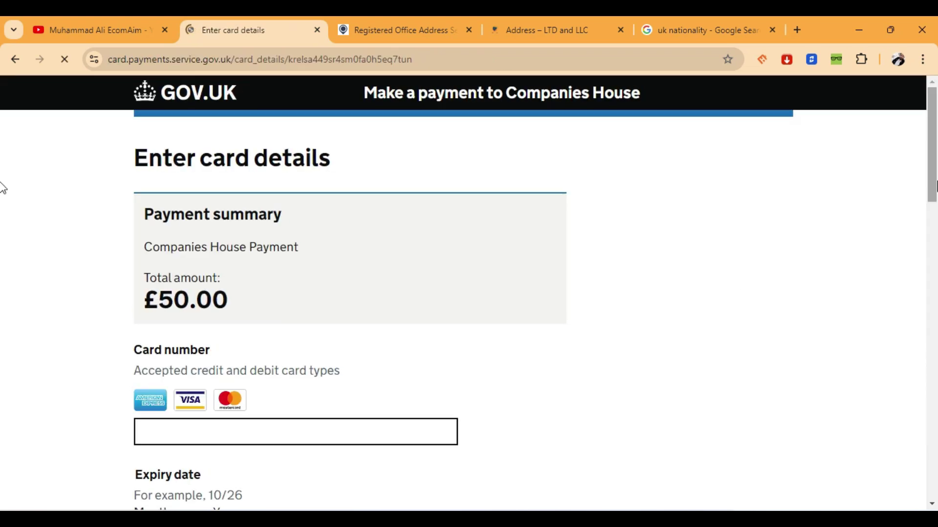
- Complete the card details form and submit it to pay the £50 fee
{"action": "scroll", "coordinate": [2, 188], "scroll_direction": "down", "scroll_amount": 4}
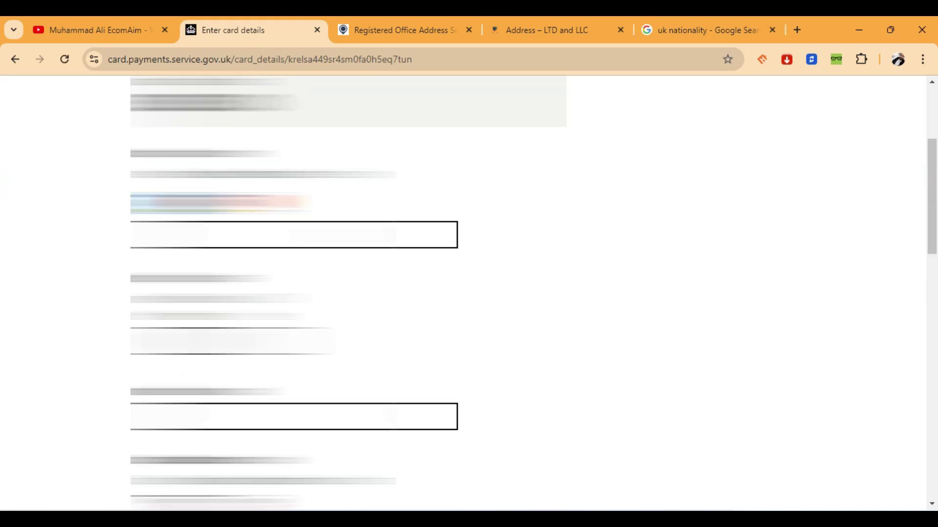
{"action": "scroll", "coordinate": [2, 200], "scroll_direction": "up", "scroll_amount": 1}
{"action": "scroll", "coordinate": [1, 220], "scroll_direction": "down", "scroll_amount": 5}
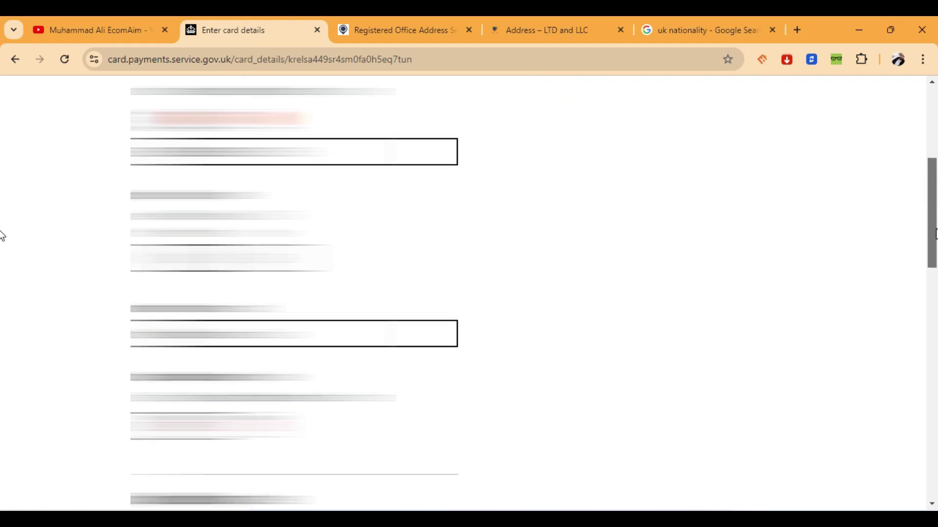
{"action": "left_click_drag", "start_coordinate": [937, 262], "coordinate": [930, 327]}
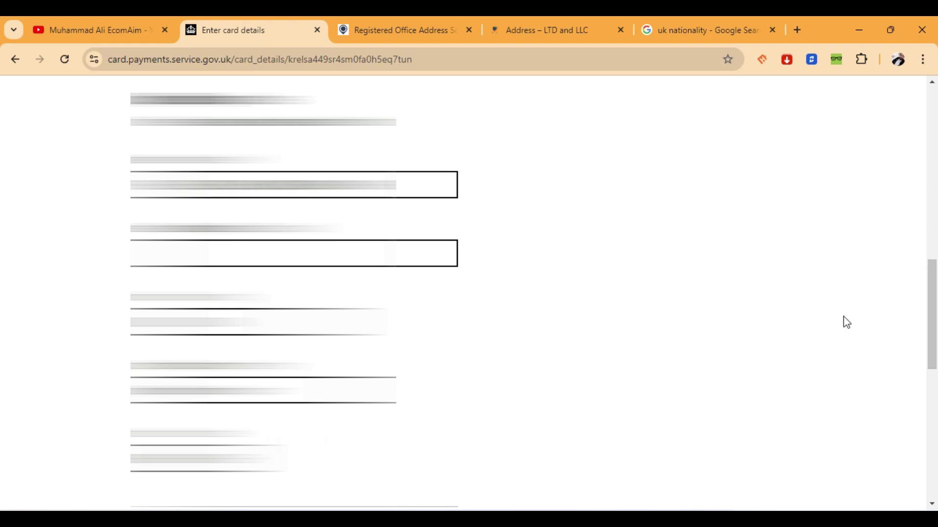
{"action": "left_click_drag", "start_coordinate": [931, 296], "coordinate": [935, 382]}
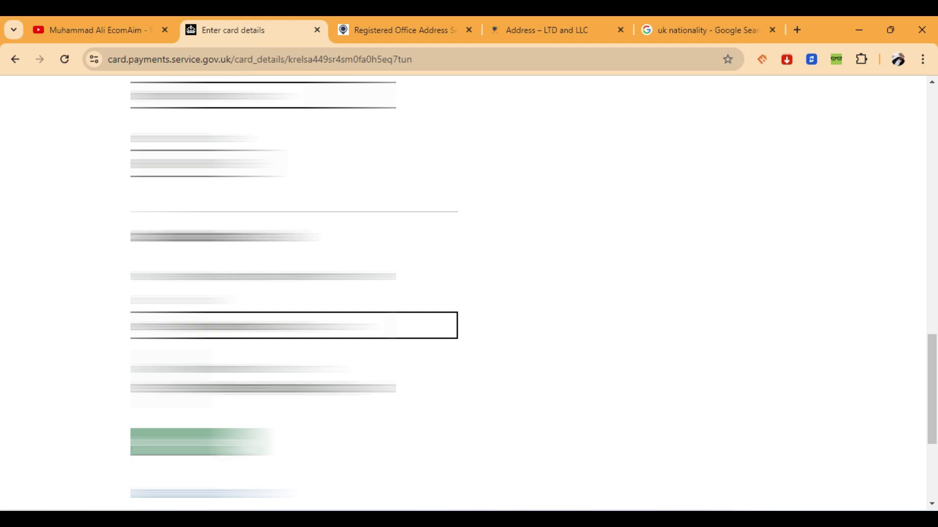
{"action": "left_click", "coordinate": [178, 442]}
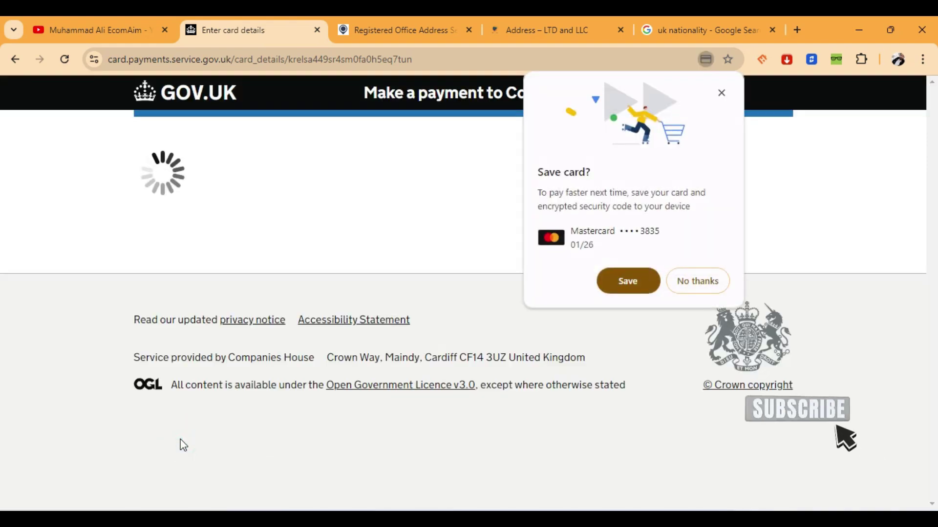